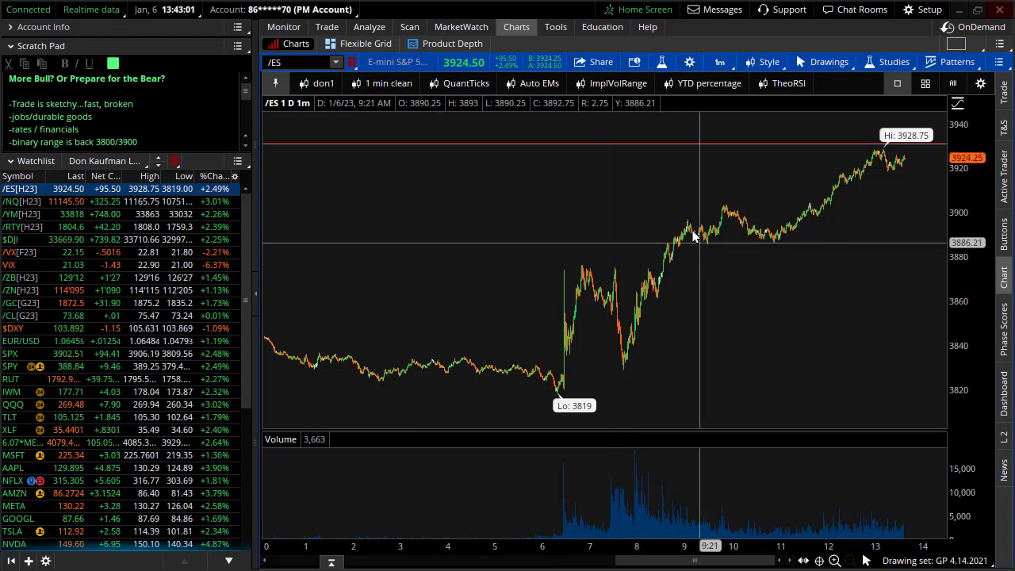
# Show the /ES chart over 30 days with one-hour bars
pyautogui.click(719, 63)
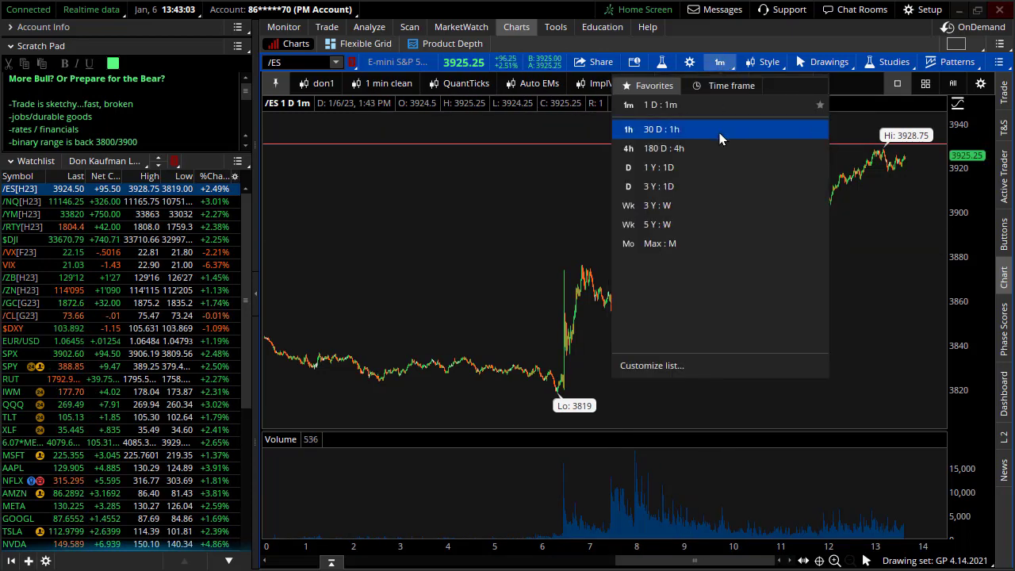
pyautogui.click(720, 136)
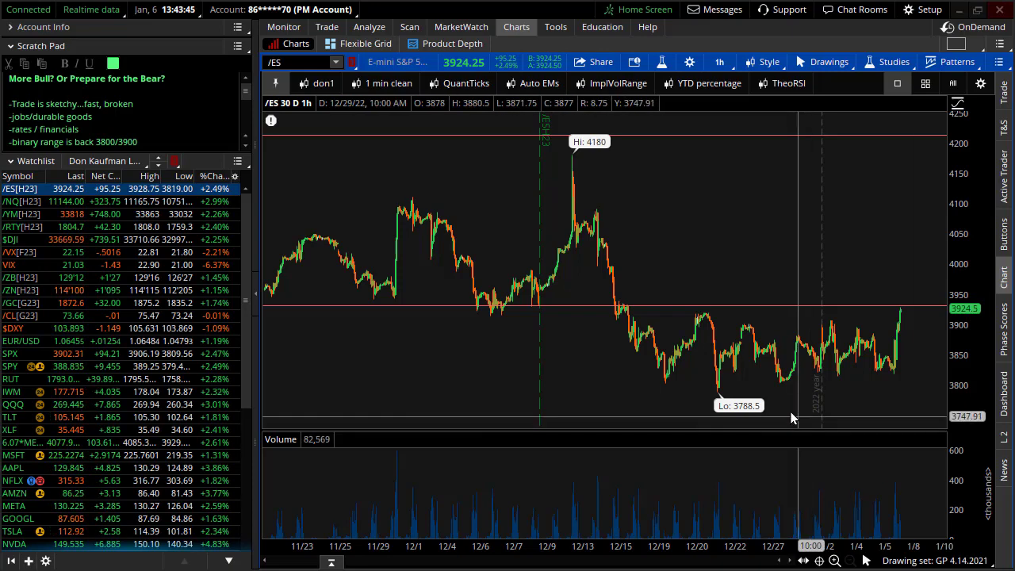
# Apply the 1 min clean chart setup to /ES and enlarge the volume pane beneath the price chart
pyautogui.click(388, 86)
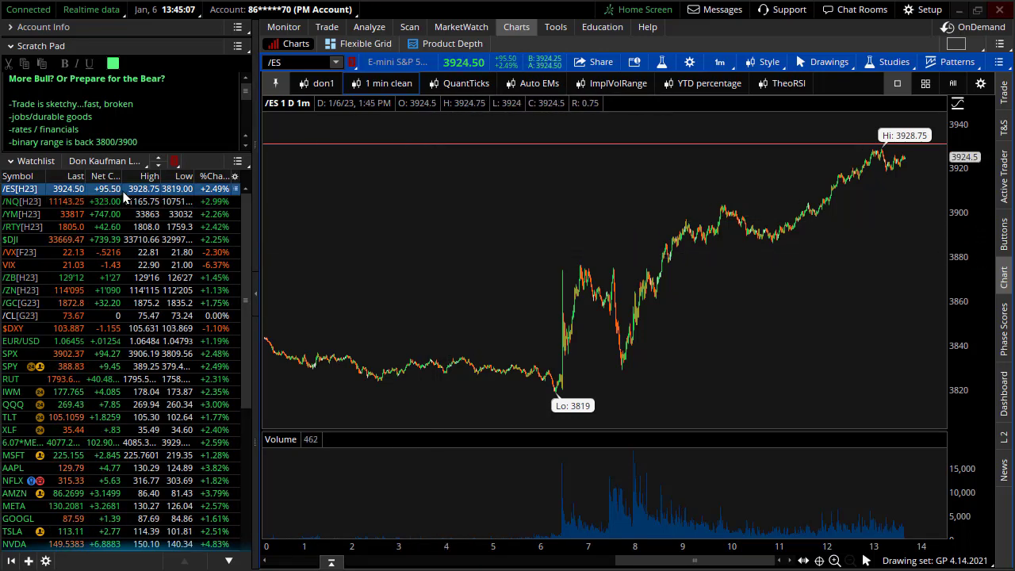
pyautogui.moveTo(773, 177); pyautogui.dragTo(921, 182)
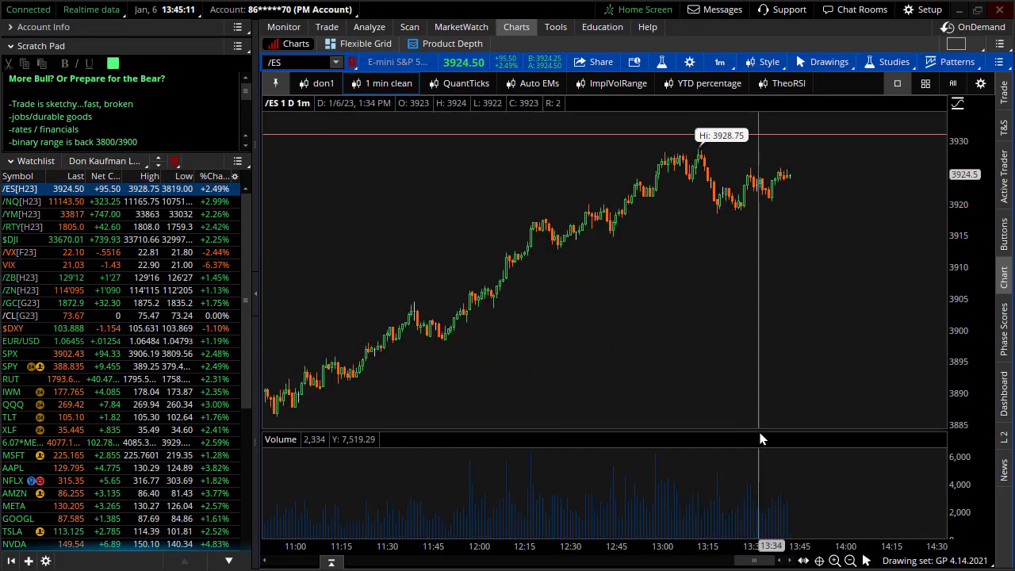
pyautogui.moveTo(761, 428); pyautogui.dragTo(765, 374)
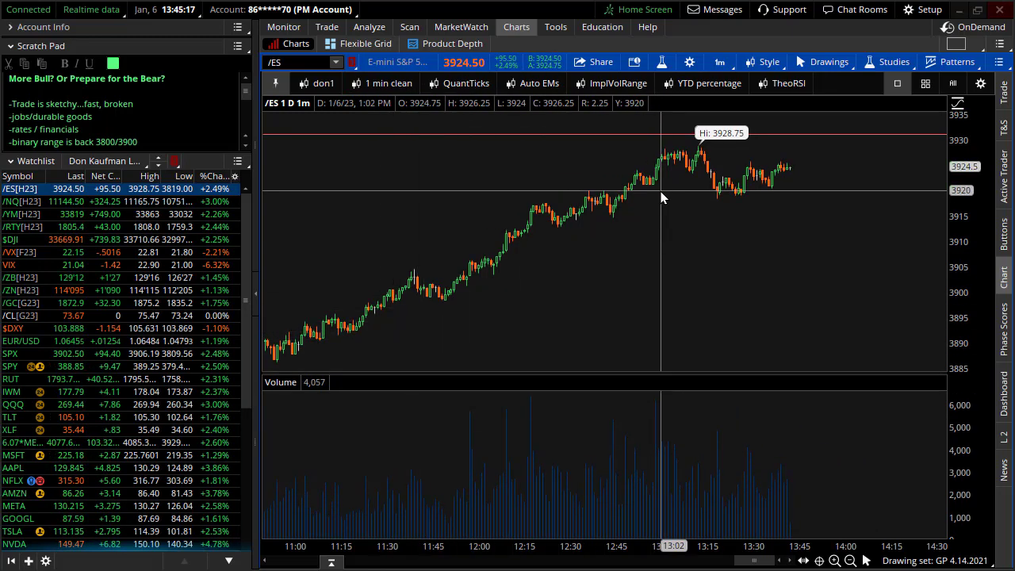
pyautogui.scroll(-3, 499, 180)
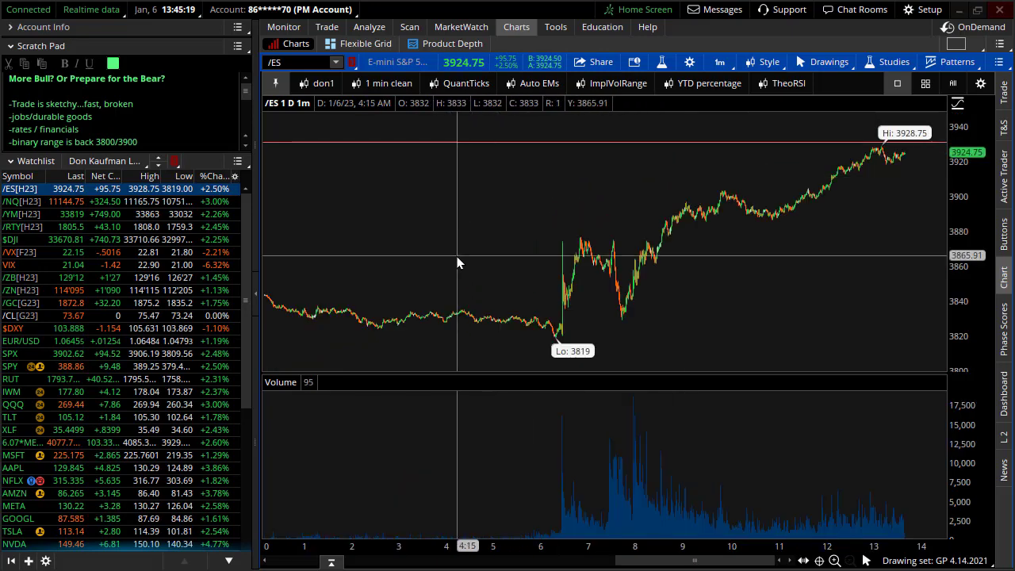
# Display SPX with the don1 daily setup, focused on the January 3–6 candles with a stretched price scale
pyautogui.click(190, 354)
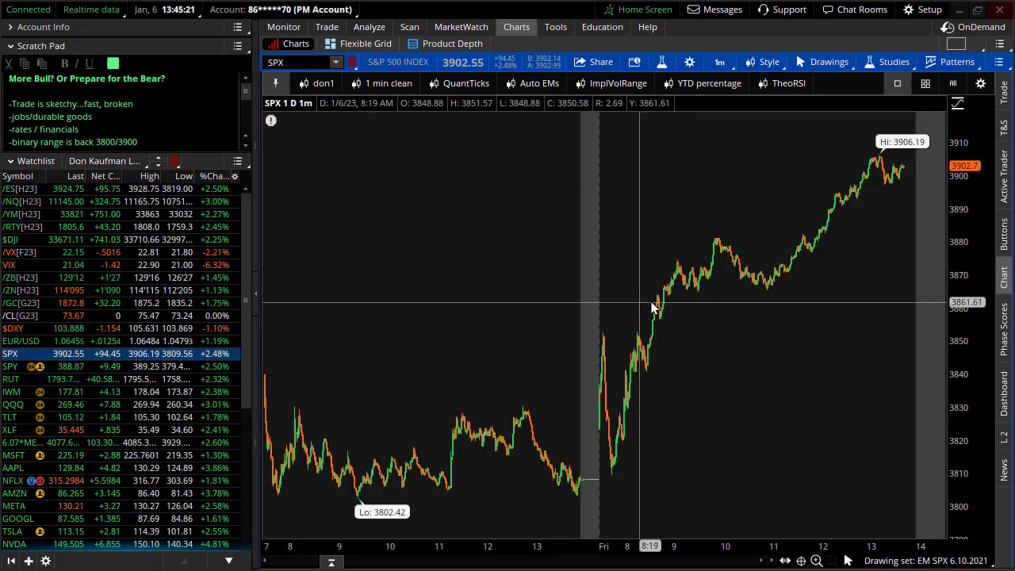
pyautogui.click(324, 83)
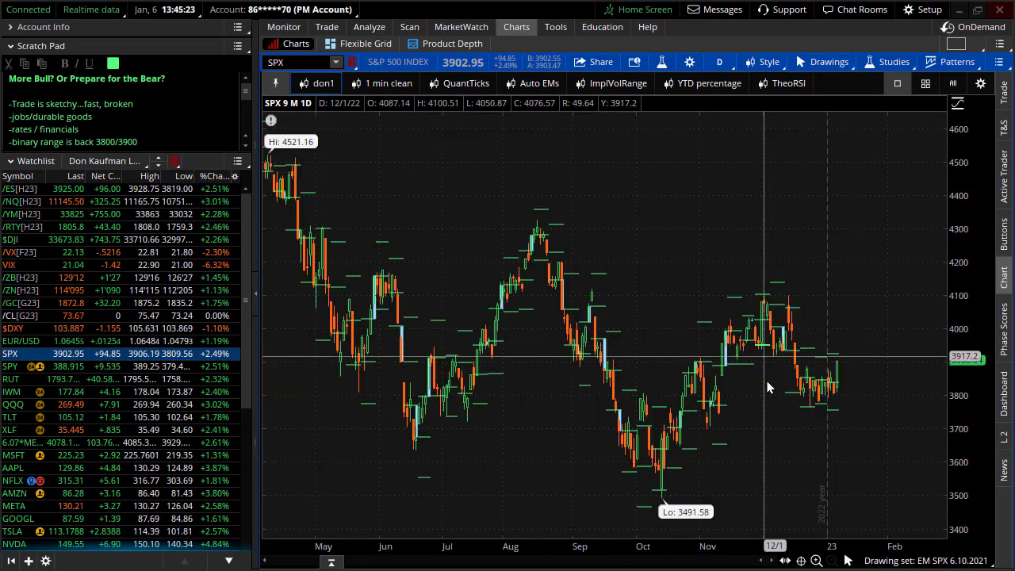
pyautogui.moveTo(762, 384); pyautogui.dragTo(885, 434)
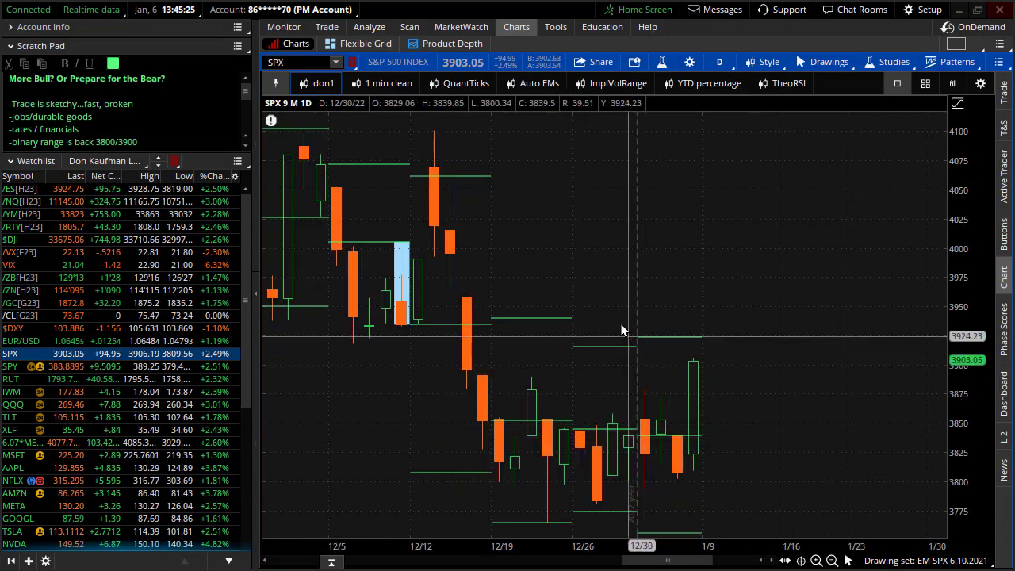
pyautogui.moveTo(634, 333); pyautogui.dragTo(817, 515)
pyautogui.moveTo(961, 307); pyautogui.dragTo(978, 419)
pyautogui.moveTo(960, 349); pyautogui.dragTo(960, 397)
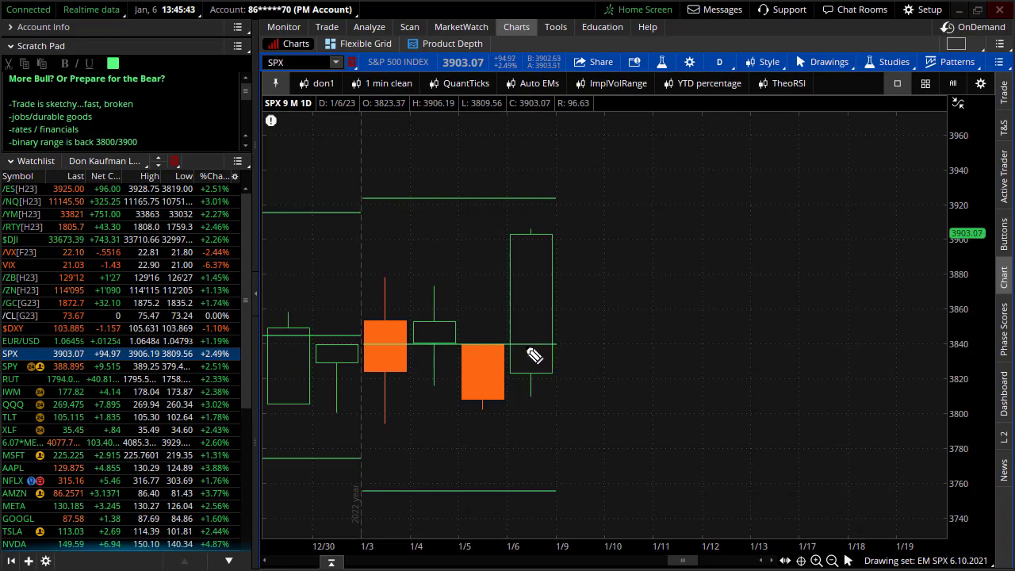
# Sketch freehand yellow marks around the 3840 midline and the January 3–6 SPX candles, and clear them from the chart
pyautogui.moveTo(530, 352)
pyautogui.mouseDown()
pyautogui.moveTo(539, 363)
pyautogui.moveTo(552, 350)
pyautogui.moveTo(555, 361)
pyautogui.moveTo(562, 344)
pyautogui.mouseUp()
pyautogui.moveTo(352, 347); pyautogui.dragTo(541, 356)
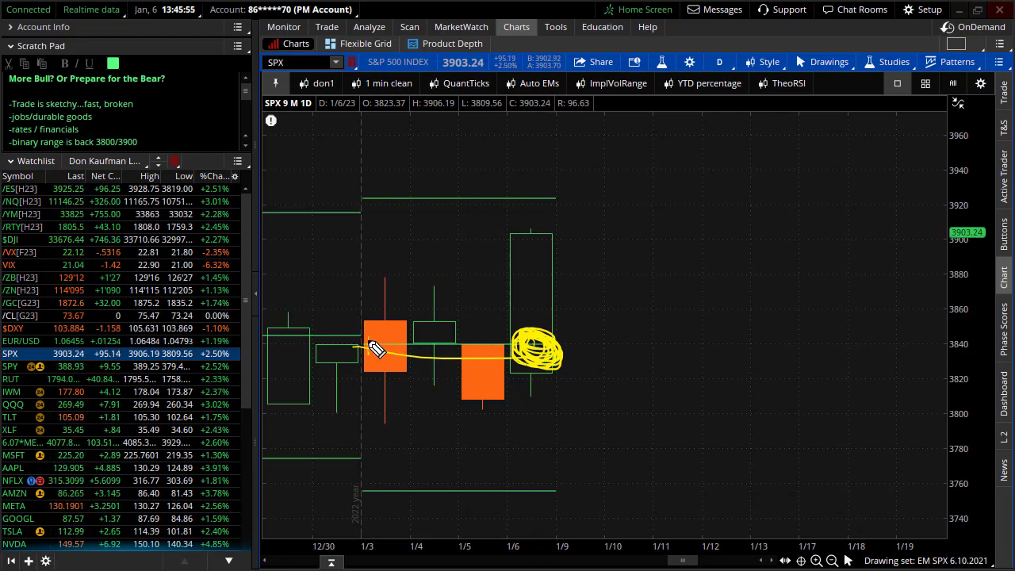
pyautogui.moveTo(370, 349)
pyautogui.mouseDown()
pyautogui.moveTo(396, 384)
pyautogui.moveTo(418, 359)
pyautogui.moveTo(467, 354)
pyautogui.moveTo(444, 327)
pyautogui.mouseUp()
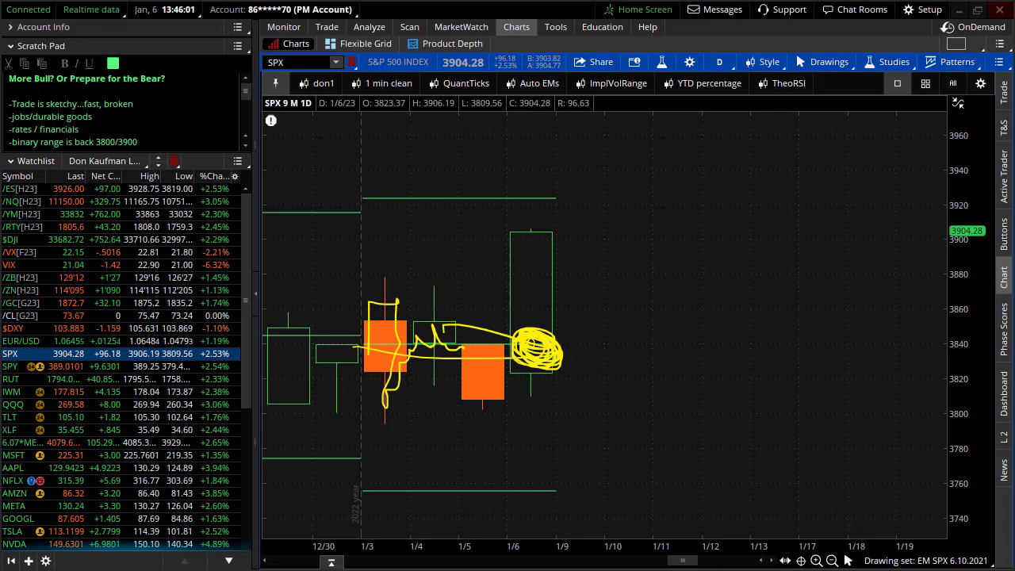
pyautogui.press('Escape')
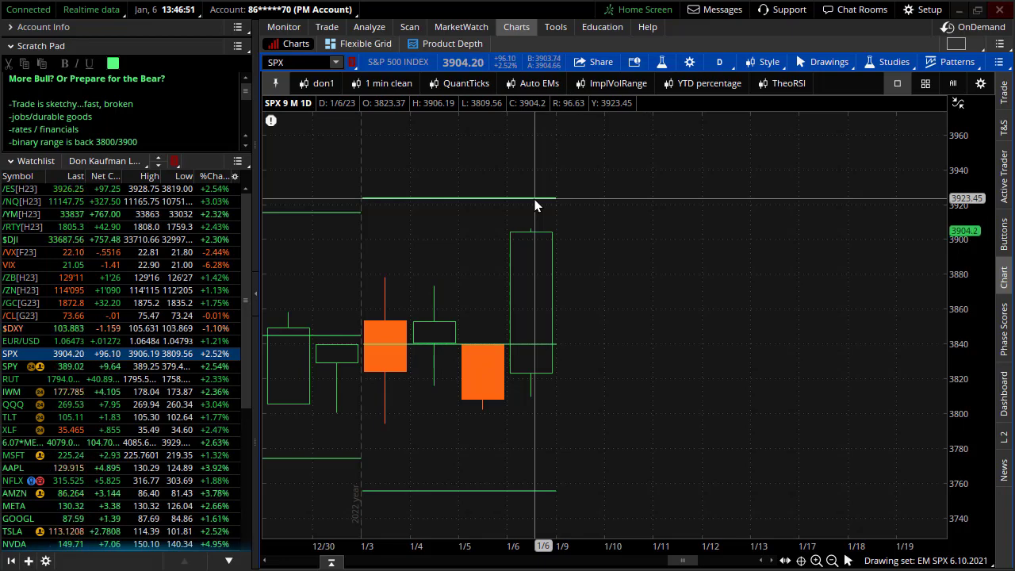
# Bring up /ES with the 1 min clean setup and examine the January 6 morning swings up close
pyautogui.click(119, 188)
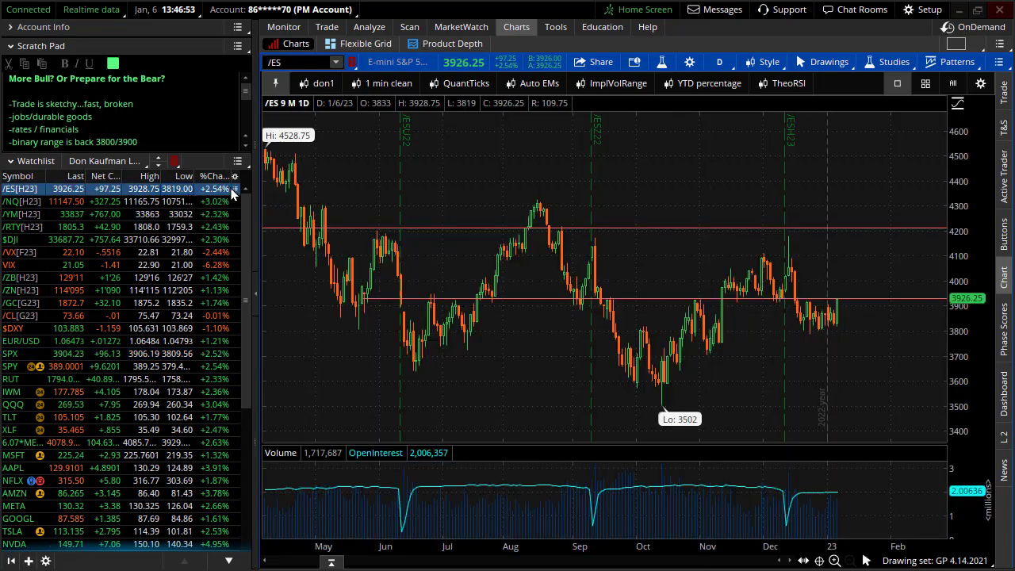
pyautogui.click(392, 83)
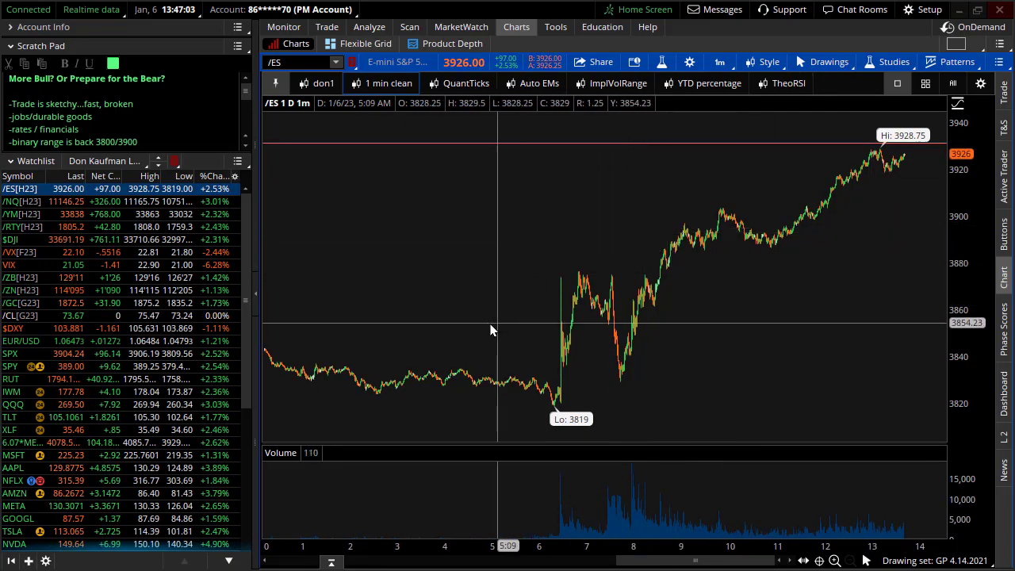
pyautogui.moveTo(489, 331); pyautogui.dragTo(680, 329)
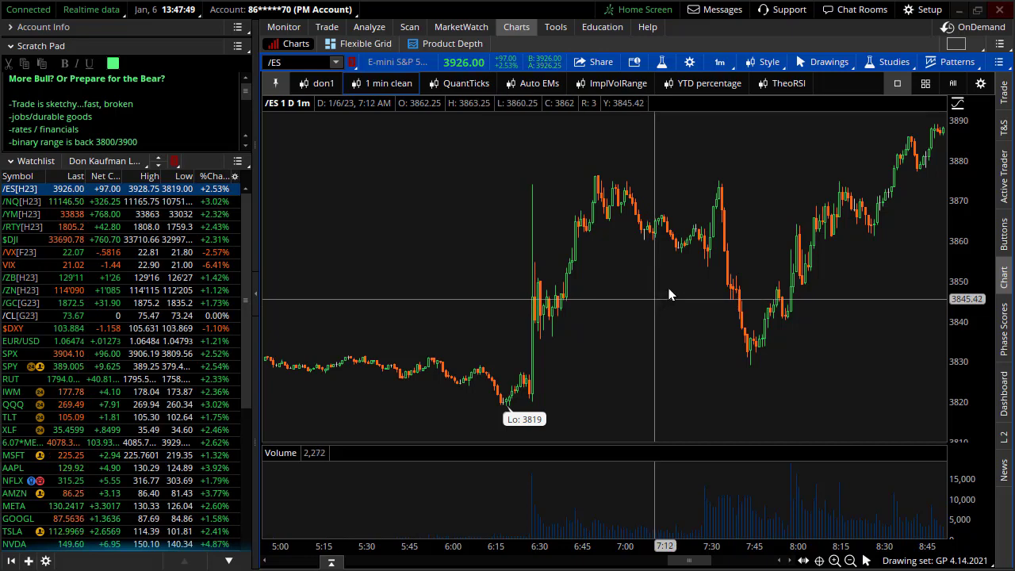
pyautogui.scroll(-3, 684, 313)
pyautogui.scroll(-3, 684, 313)
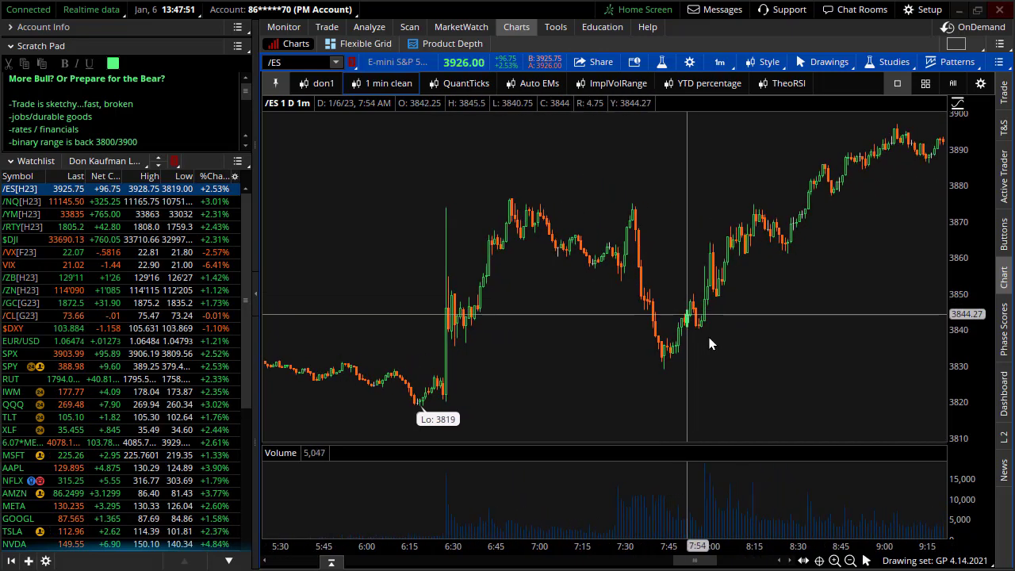
# Open the SPX option chain and expand the 6 JAN 23 weekly expiration
pyautogui.click(148, 354)
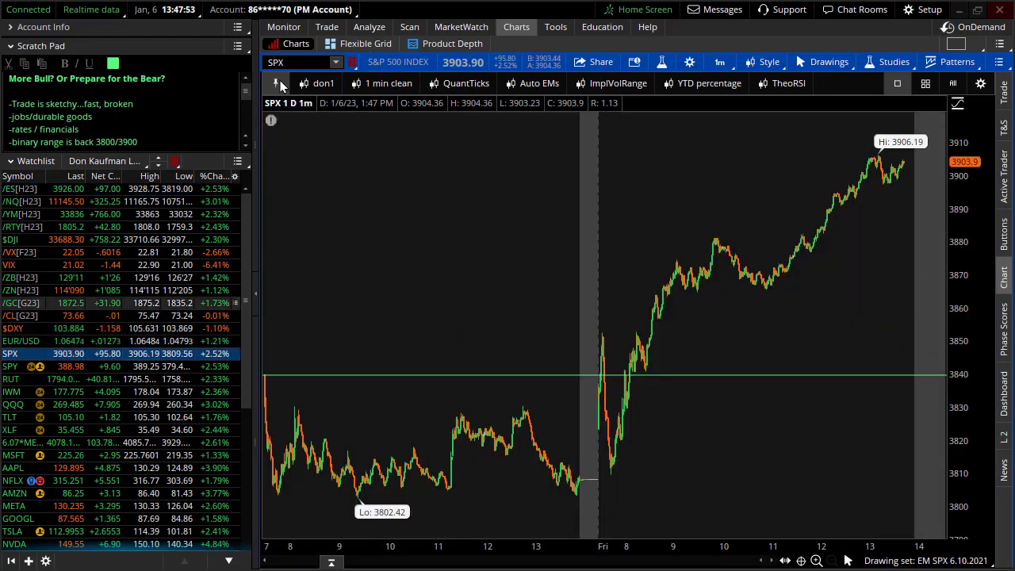
pyautogui.click(327, 27)
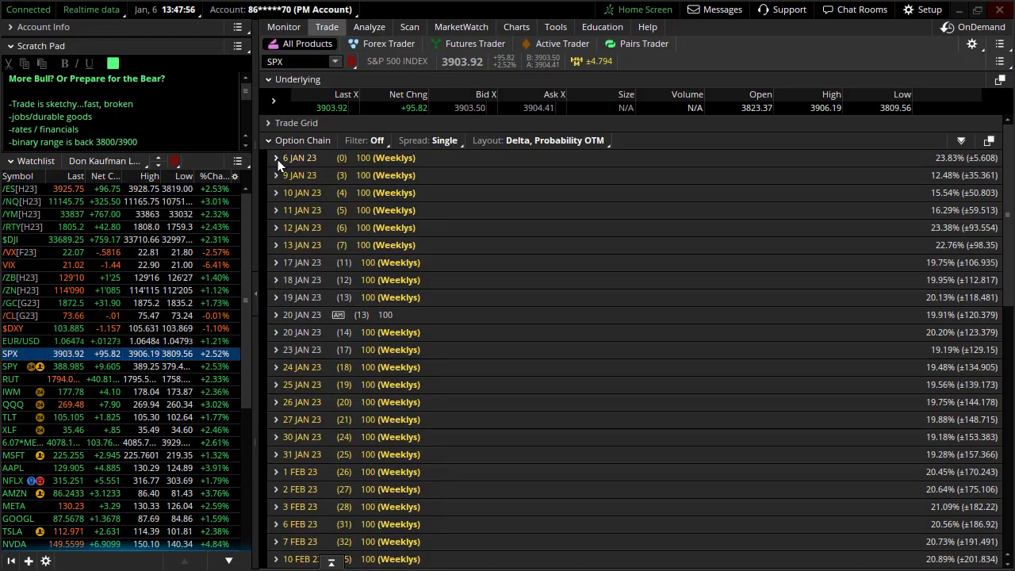
pyautogui.click(276, 158)
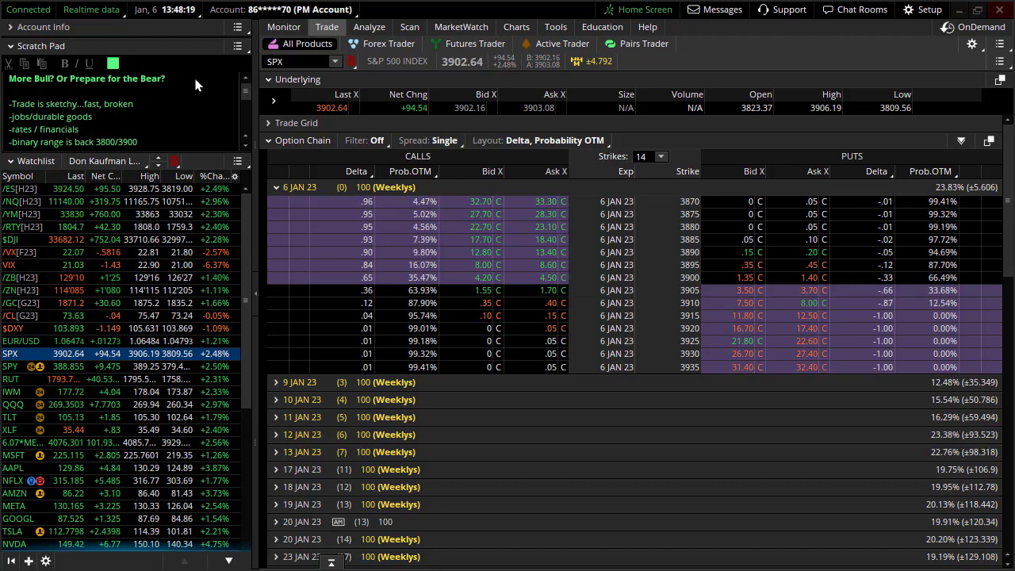
# Return to the one-minute /ES chart, mark the morning low and following rally with freehand yellow strokes, and clear them
pyautogui.click(151, 190)
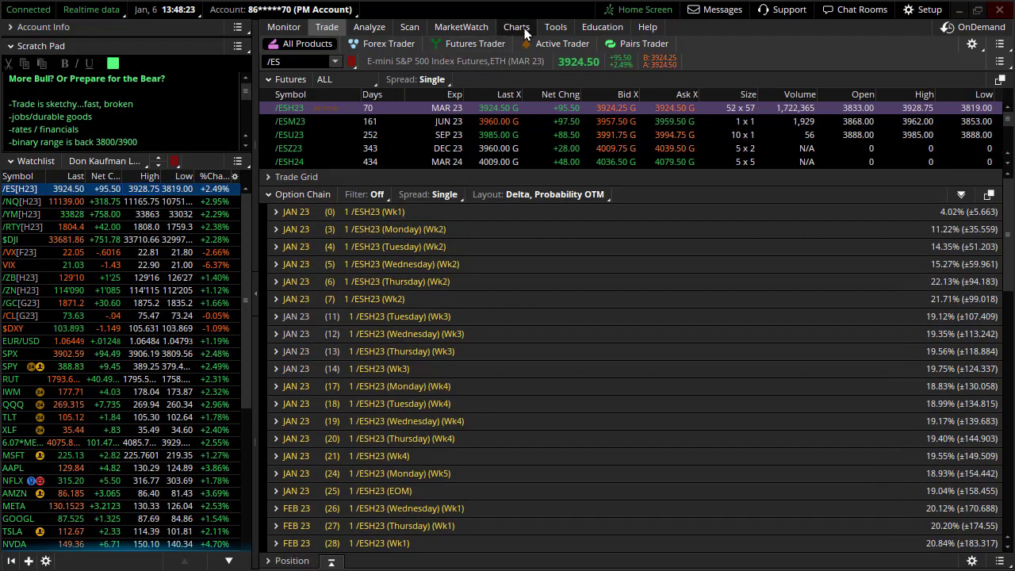
pyautogui.click(523, 30)
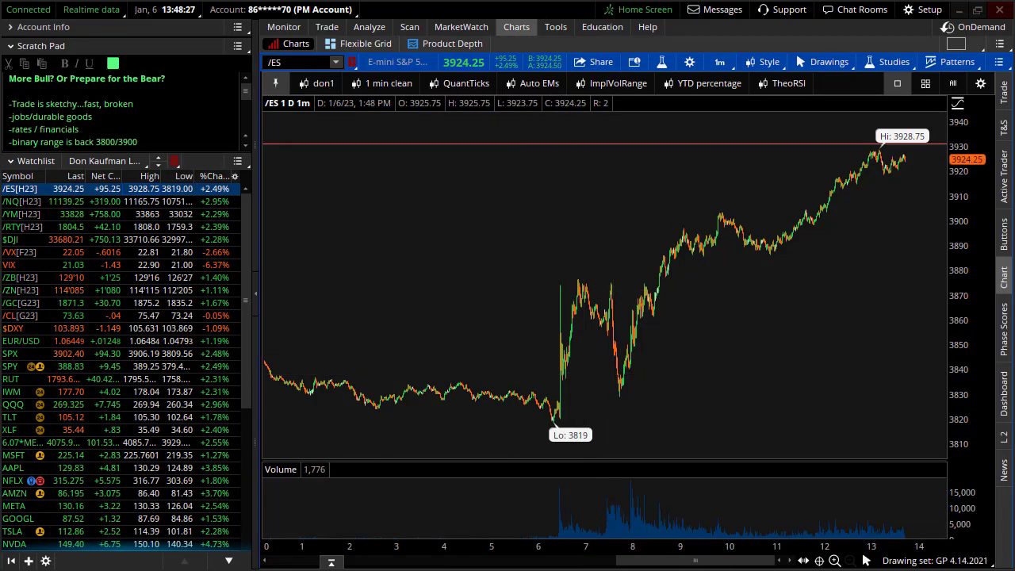
pyautogui.click(617, 387)
pyautogui.moveTo(618, 390)
pyautogui.mouseDown()
pyautogui.moveTo(628, 403)
pyautogui.moveTo(745, 195)
pyautogui.mouseUp()
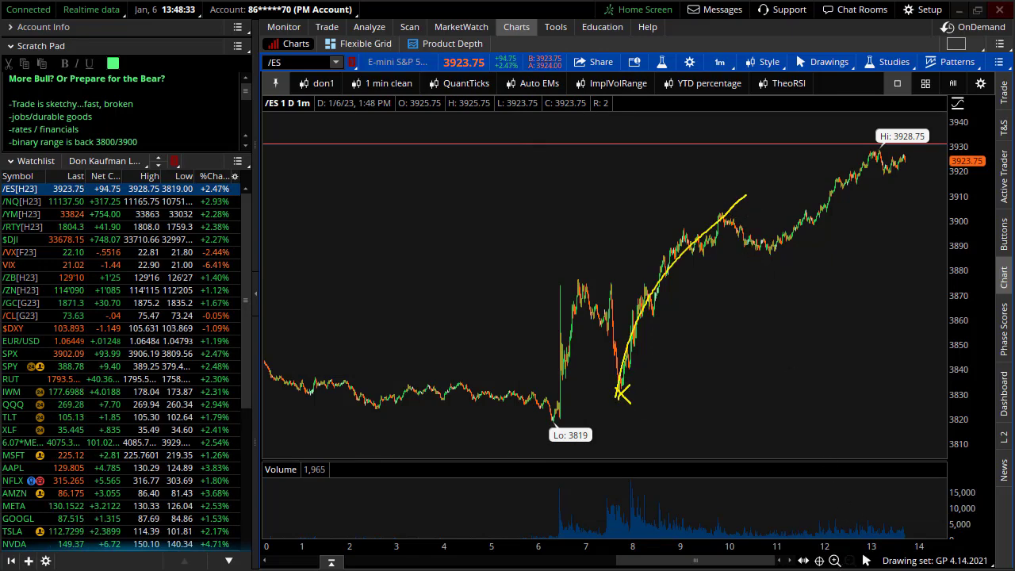
pyautogui.click(865, 559)
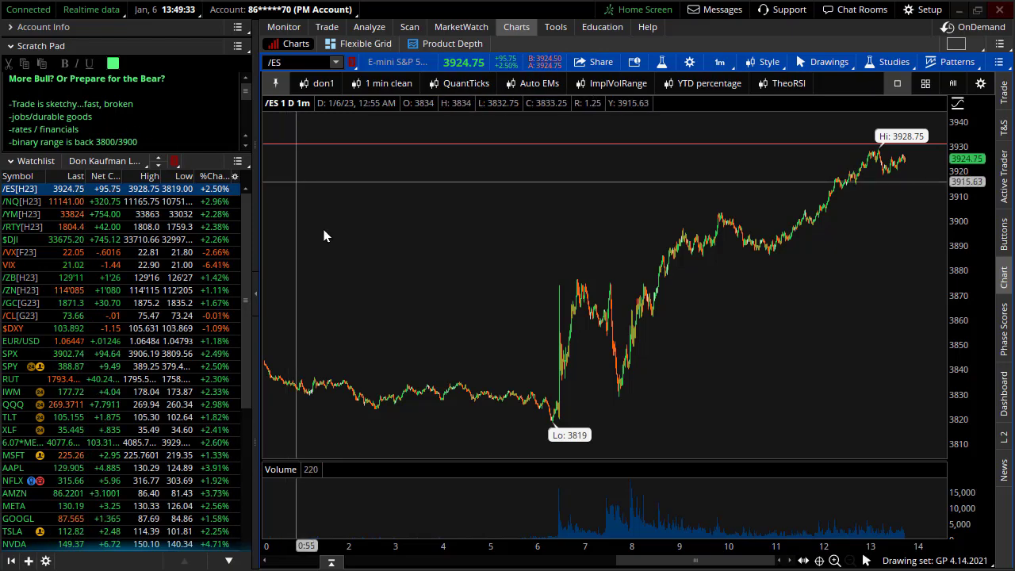
# Open the economic events calendar for the week 08 Jan 2023 - 14 Jan 2023 and list Monday's events
pyautogui.click(467, 28)
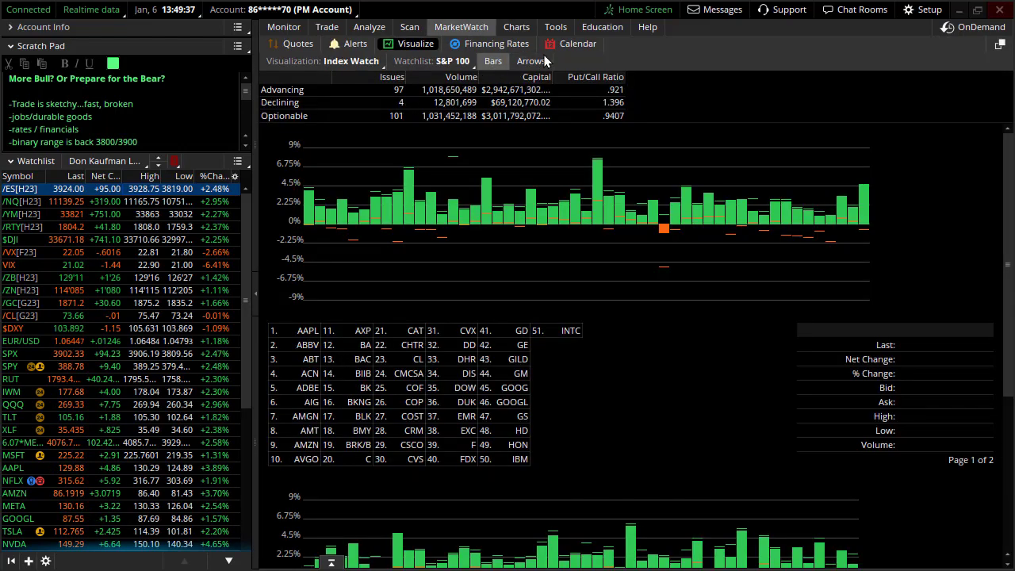
pyautogui.click(582, 44)
pyautogui.click(582, 67)
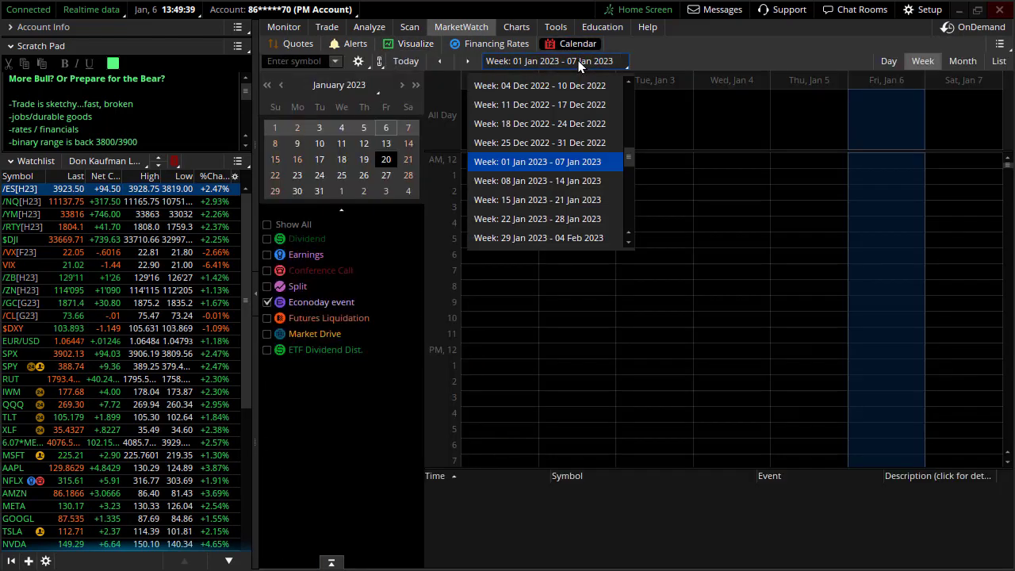
pyautogui.click(586, 182)
pyautogui.click(585, 267)
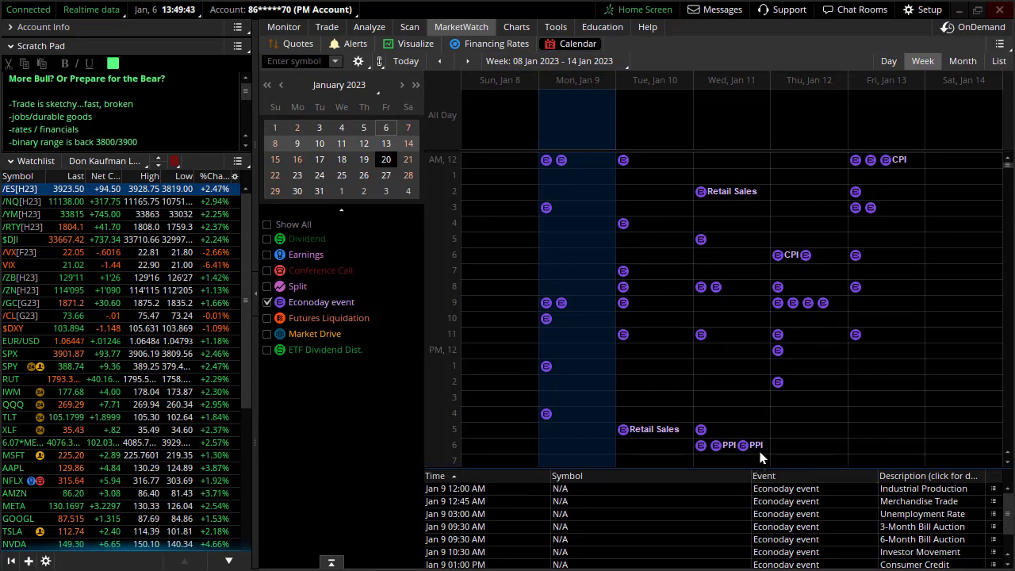
# Enlarge the calendar's event list and review the Econoday events for Thursday, Wednesday, Friday and Tuesday of that week
pyautogui.moveTo(760, 450); pyautogui.dragTo(761, 329)
pyautogui.click(793, 293)
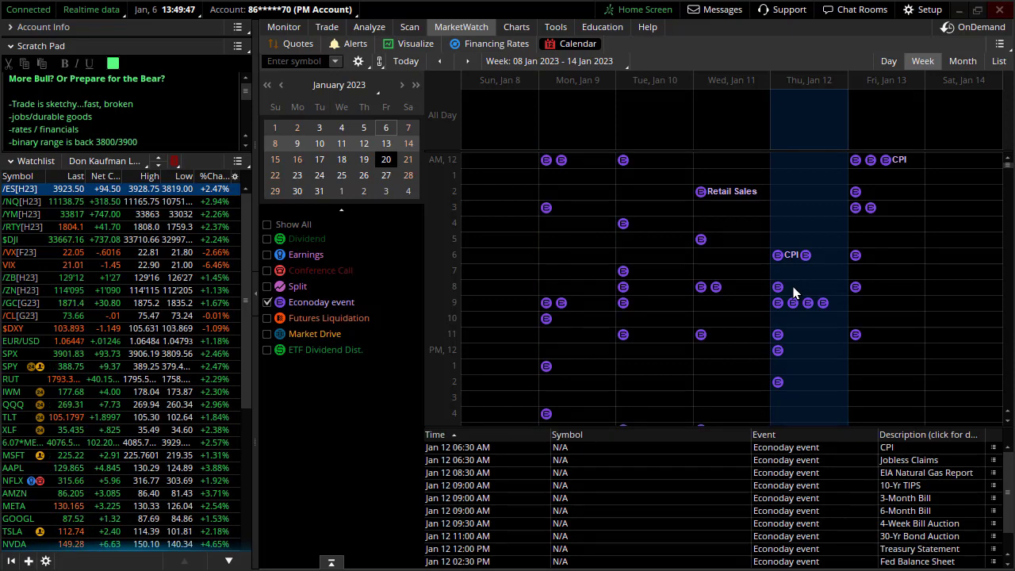
pyautogui.click(704, 295)
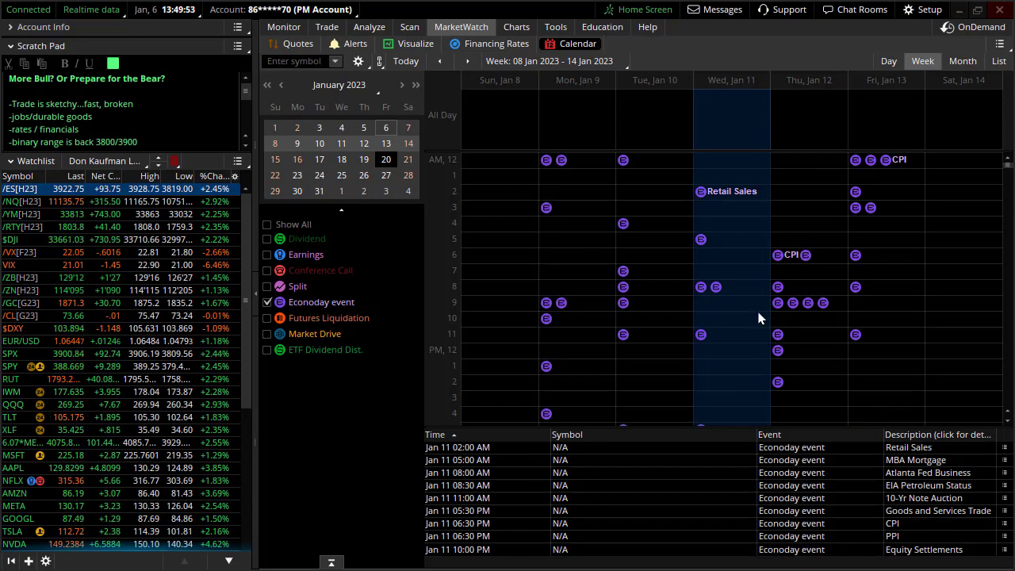
pyautogui.click(866, 231)
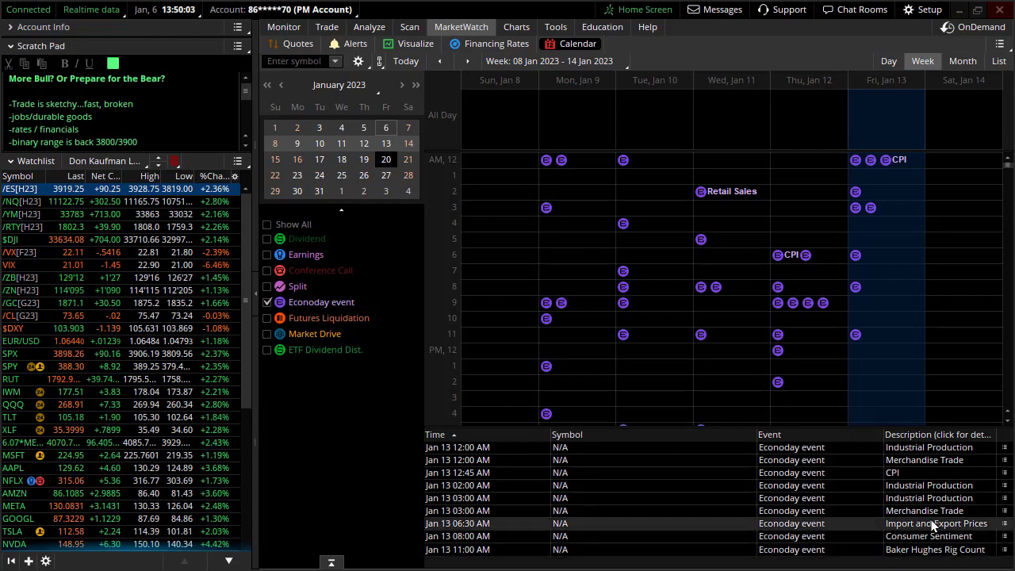
pyautogui.click(730, 248)
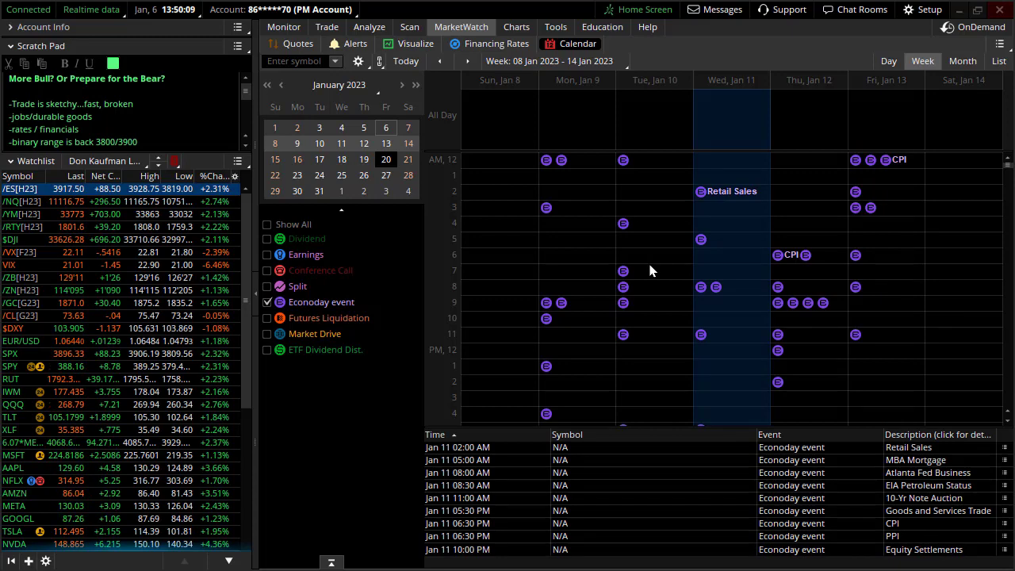
pyautogui.click(649, 271)
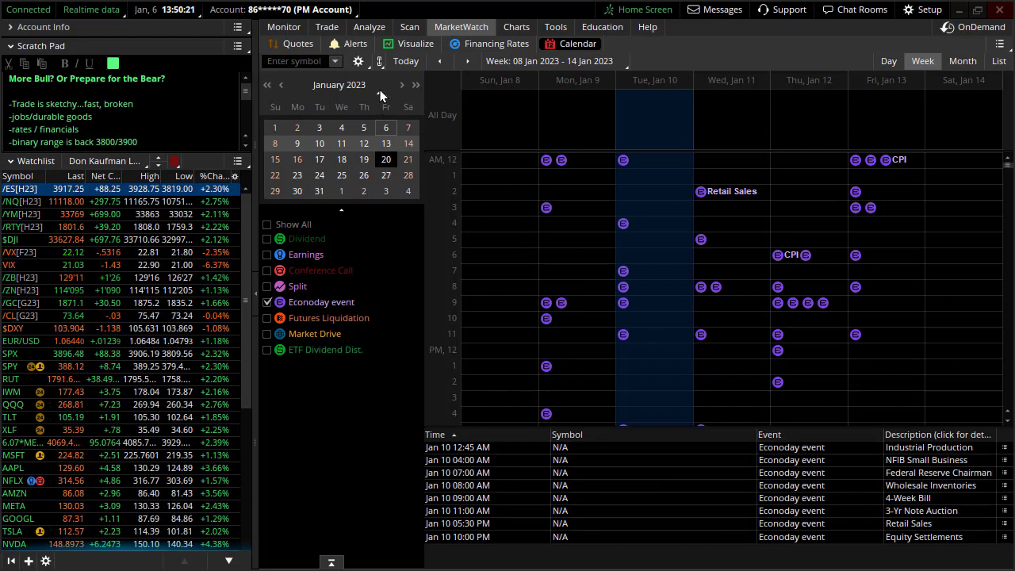
# View the S&P 100 Index Watch visualization and return to the one-minute /ES chart
pyautogui.click(412, 46)
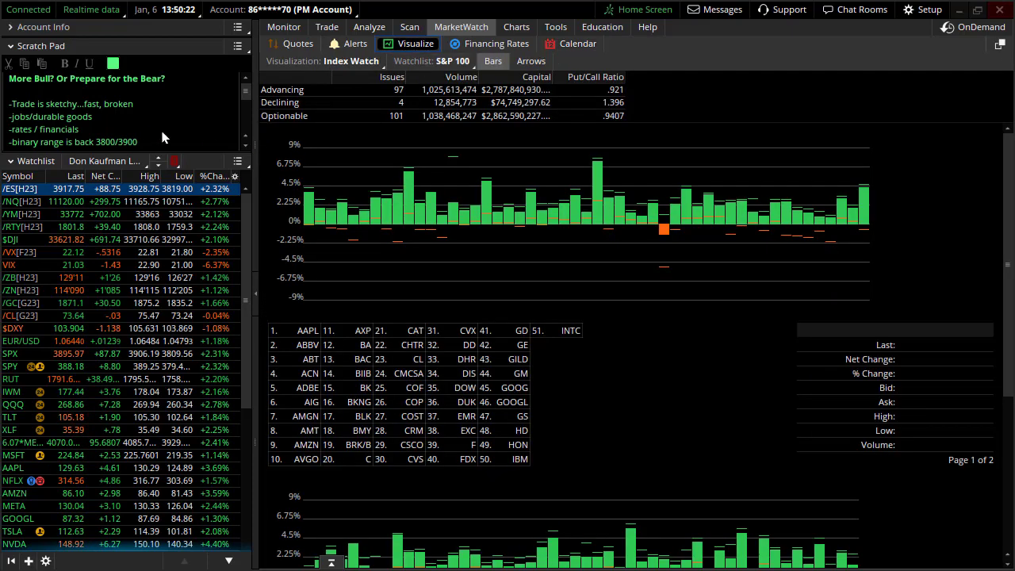
pyautogui.click(106, 120)
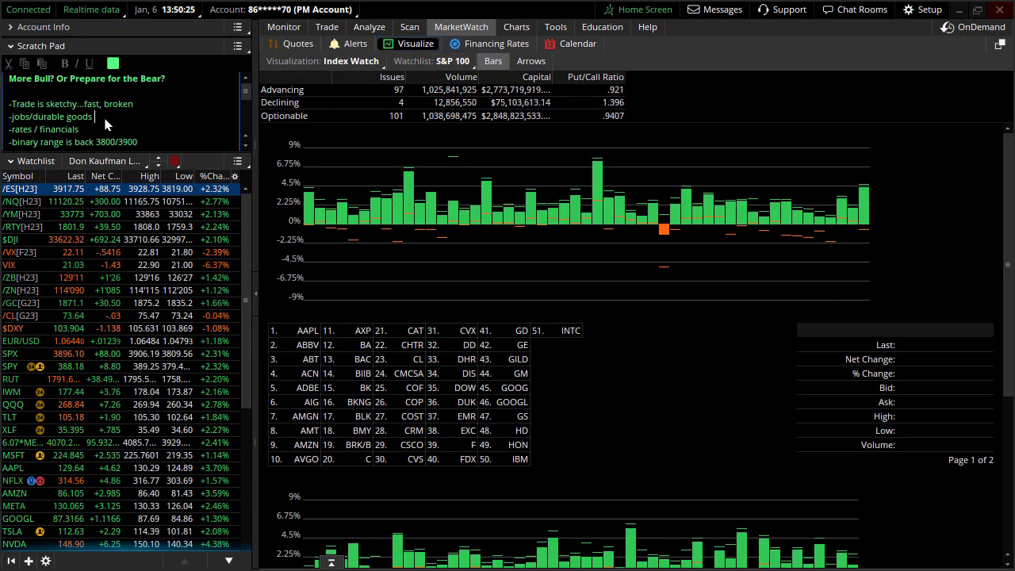
pyautogui.click(504, 30)
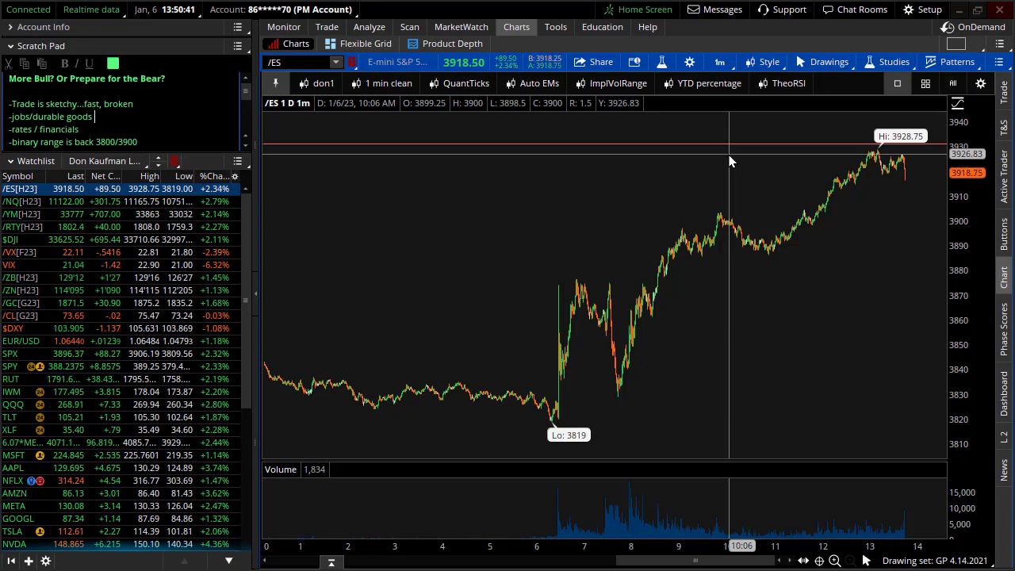
# Examine the 6:00 to 9:42 section of the one-minute /ES chart using temporary yellow strokes, and restore the full-day view
pyautogui.moveTo(529, 306); pyautogui.dragTo(711, 306)
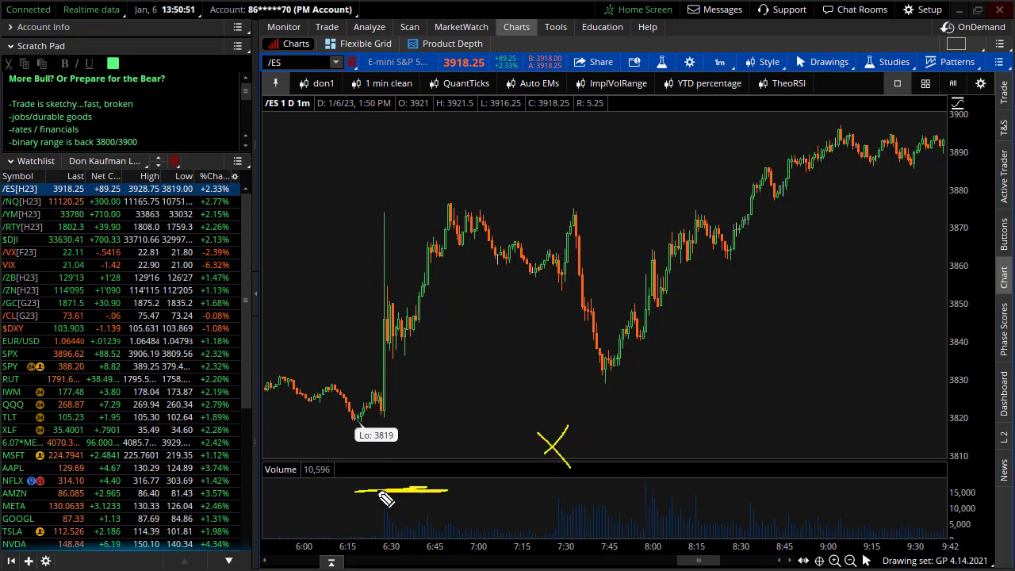
pyautogui.moveTo(420, 277); pyautogui.dragTo(422, 261)
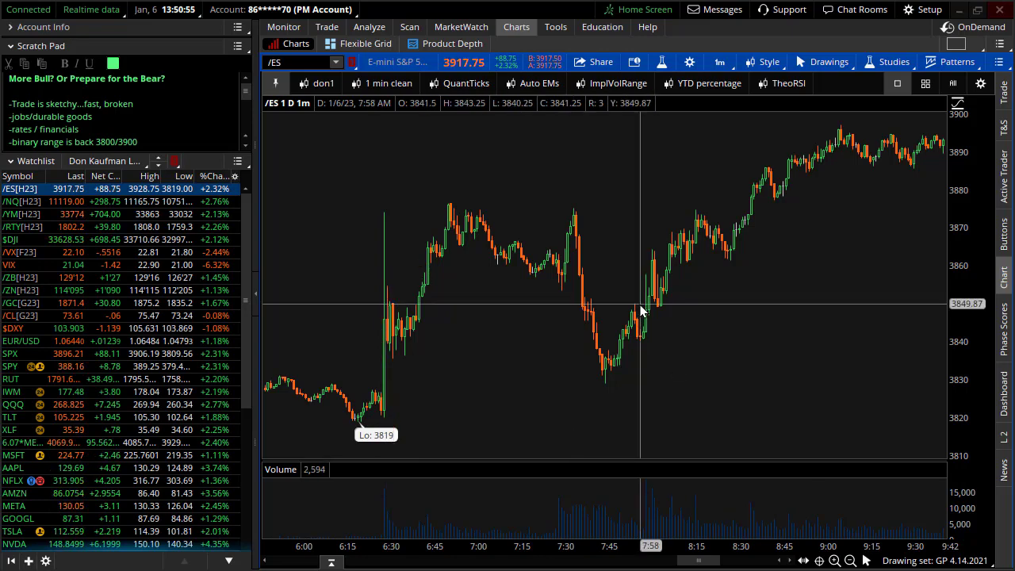
pyautogui.scroll(-5, 748, 337)
pyautogui.scroll(5, 801, 249)
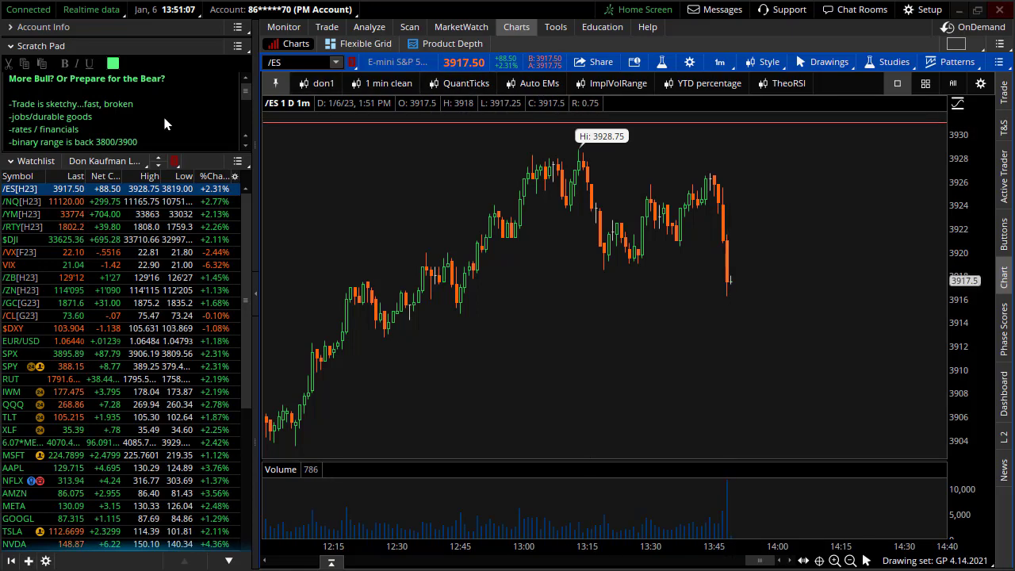
pyautogui.scroll(-5, 380, 190)
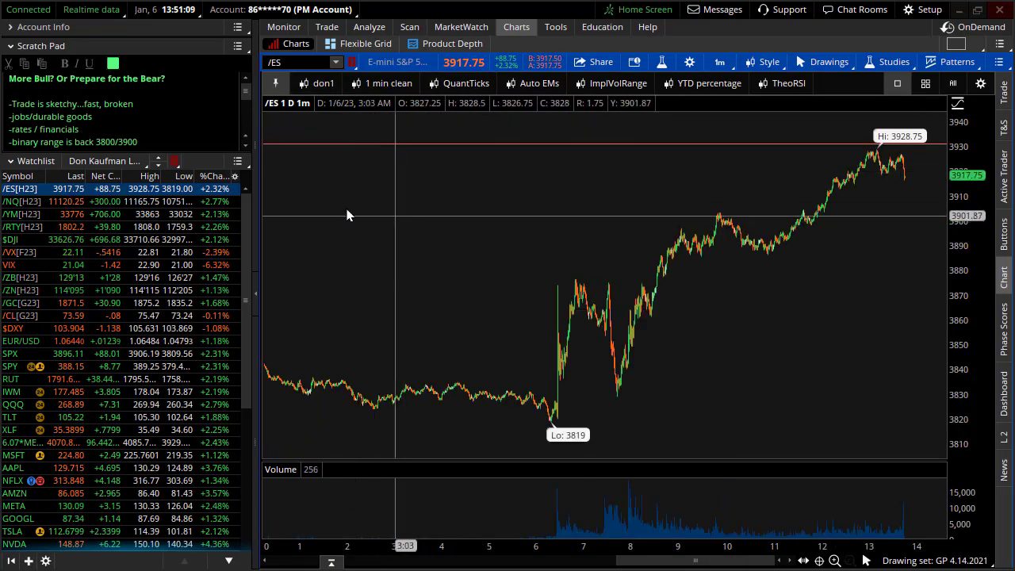
# Chart the 30-year Treasury futures /ZB on one-minute bars and on the daily don1 layout, examining the most recent weeks
pyautogui.click(95, 277)
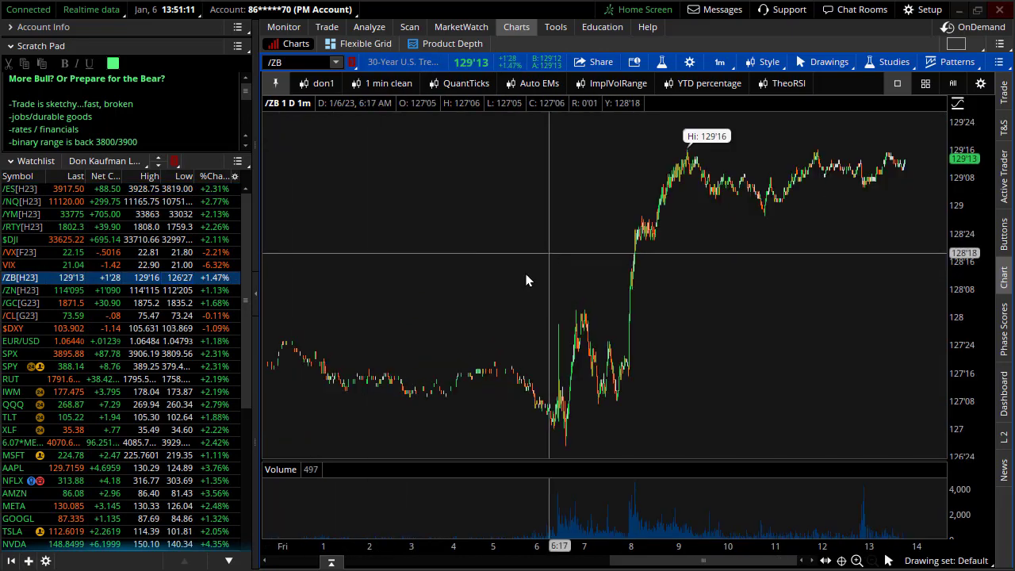
pyautogui.click(307, 83)
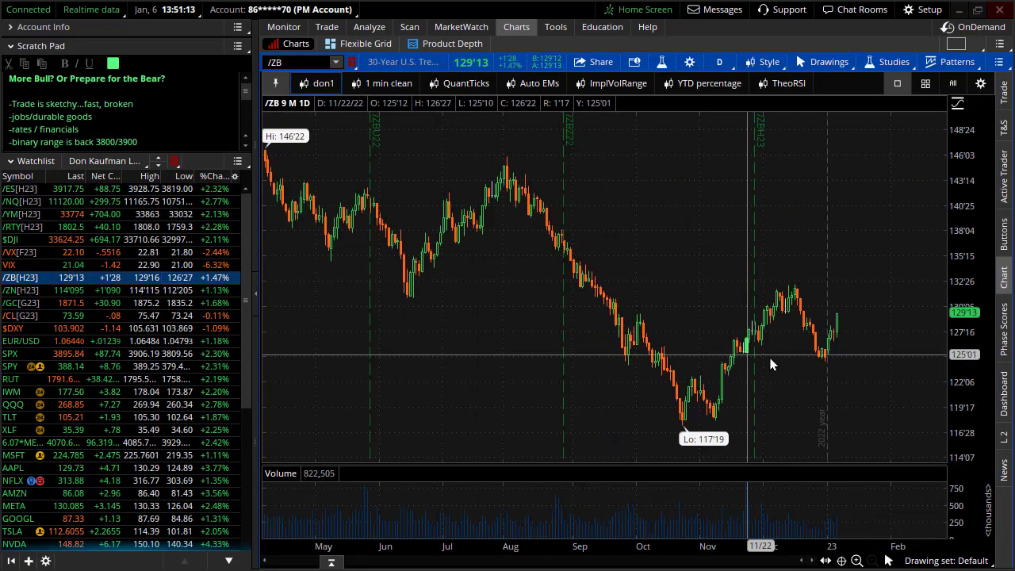
pyautogui.scroll(4, 917, 353)
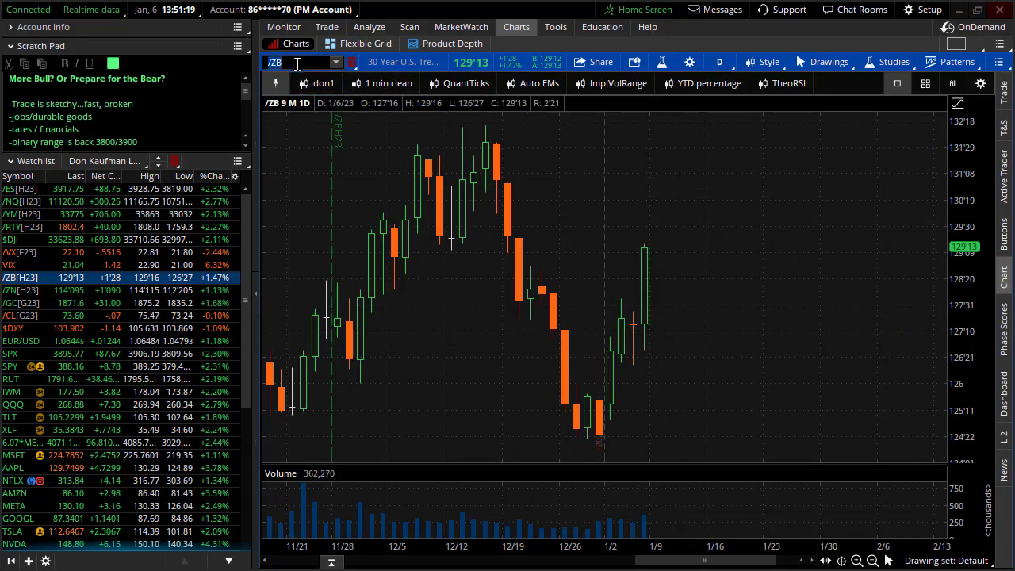
# Chart the 10-year Treasury yield index TNX and compare its daily don1 layout with the 1 min clean layout
pyautogui.press('BackSpace')
pyautogui.write('TNX')
pyautogui.press('Return')
pyautogui.scroll(3, 769, 238)
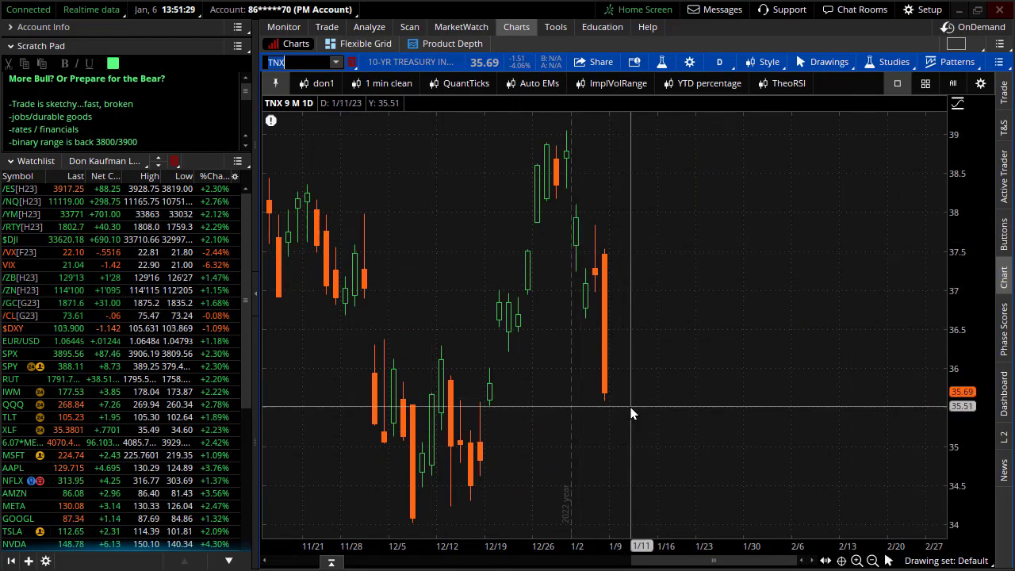
pyautogui.click(388, 83)
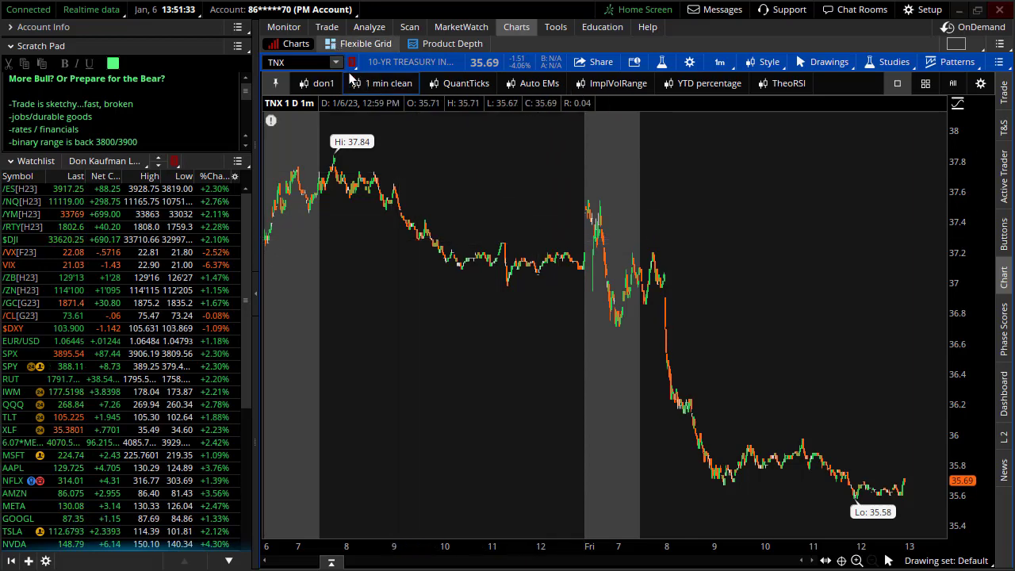
pyautogui.click(318, 82)
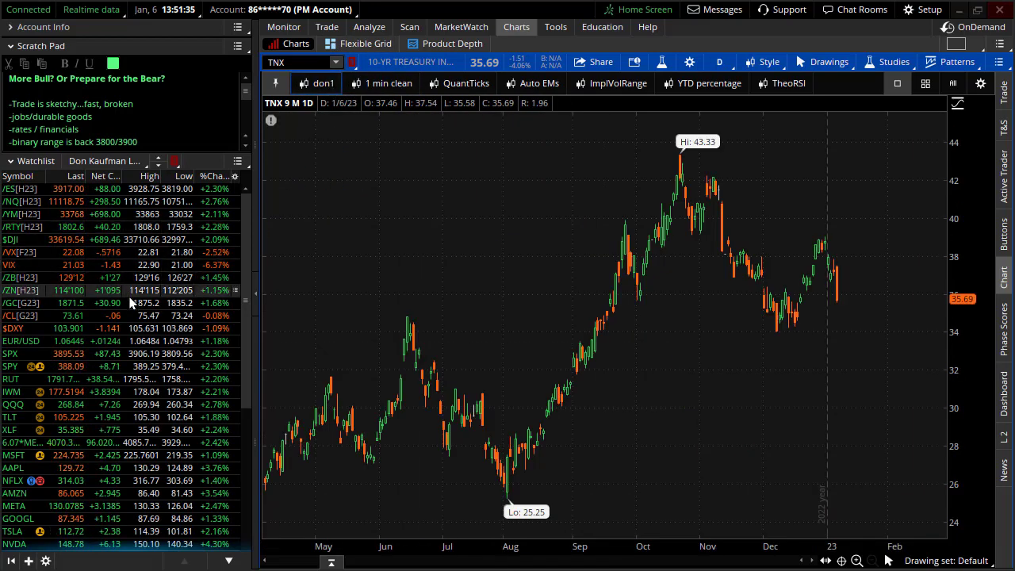
# Chart /ZN daily, enlarge the volume and open interest pane, and compare its open interest with that of /ES
pyautogui.click(130, 295)
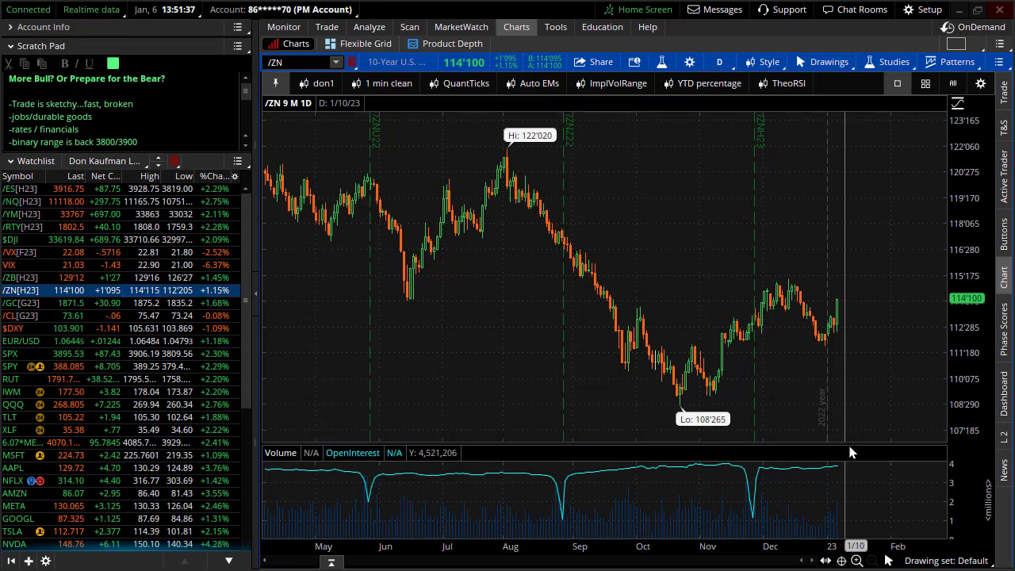
pyautogui.moveTo(843, 442); pyautogui.dragTo(846, 420)
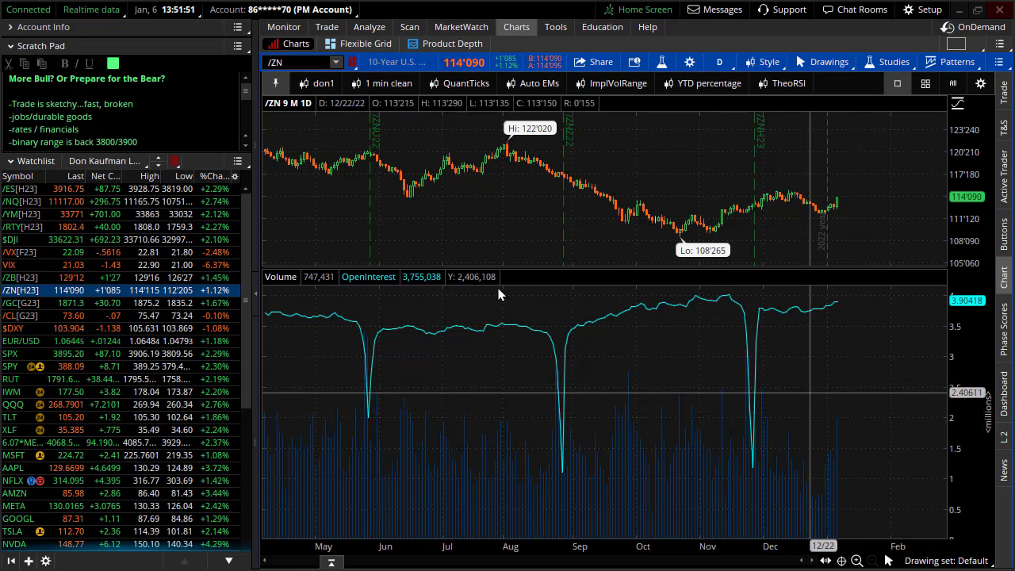
pyautogui.click(20, 187)
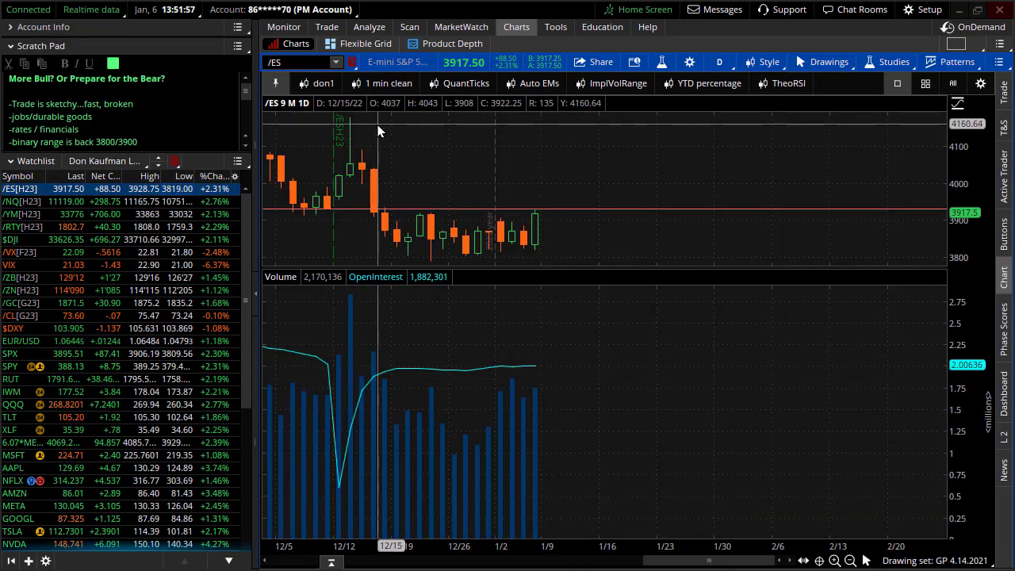
pyautogui.click(156, 293)
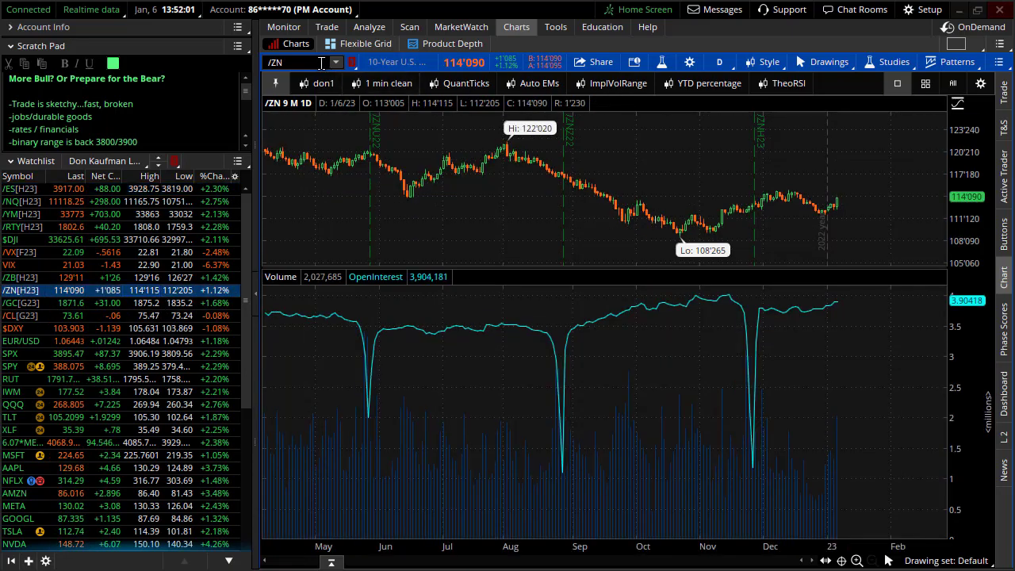
# Return the daily chart to TNX and examine the December and January yield candles
pyautogui.click(321, 62)
pyautogui.write('TNX')
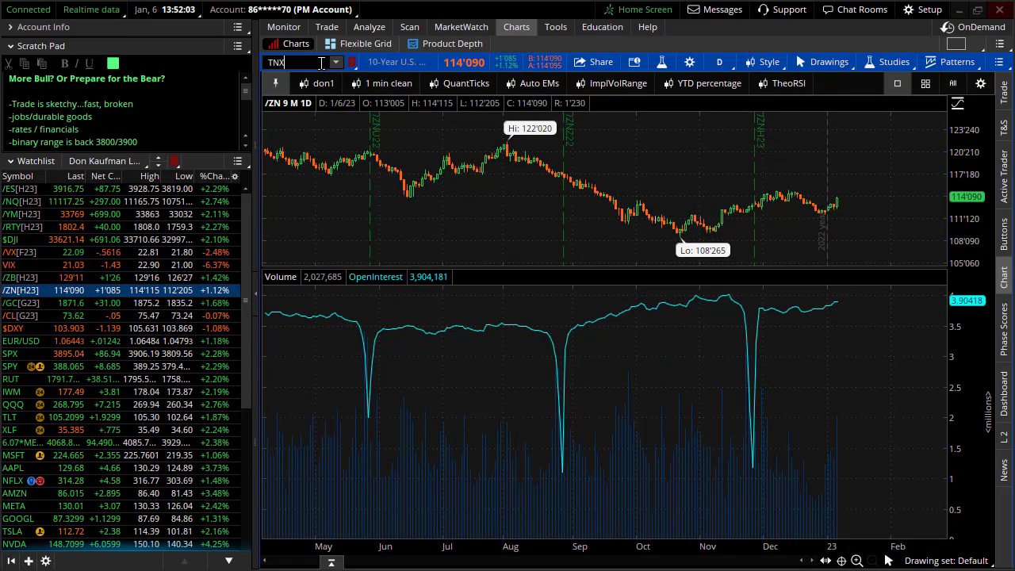
pyautogui.press('Return')
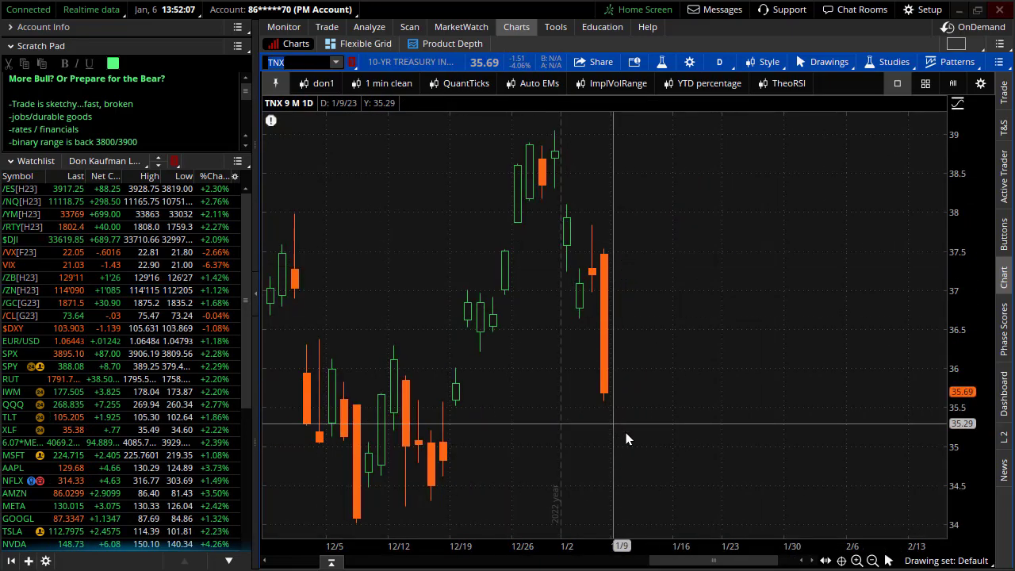
# Review the recent daily candles of XLF and XLE against their expected-move levels in the Auto EMs layout
pyautogui.click(196, 419)
pyautogui.click(183, 431)
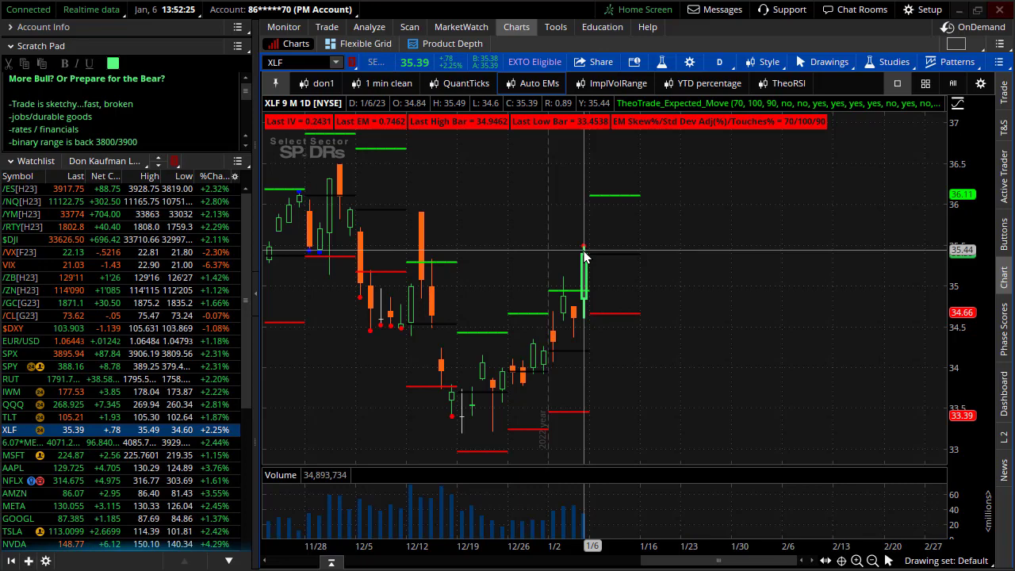
pyautogui.scroll(-1, 168, 432)
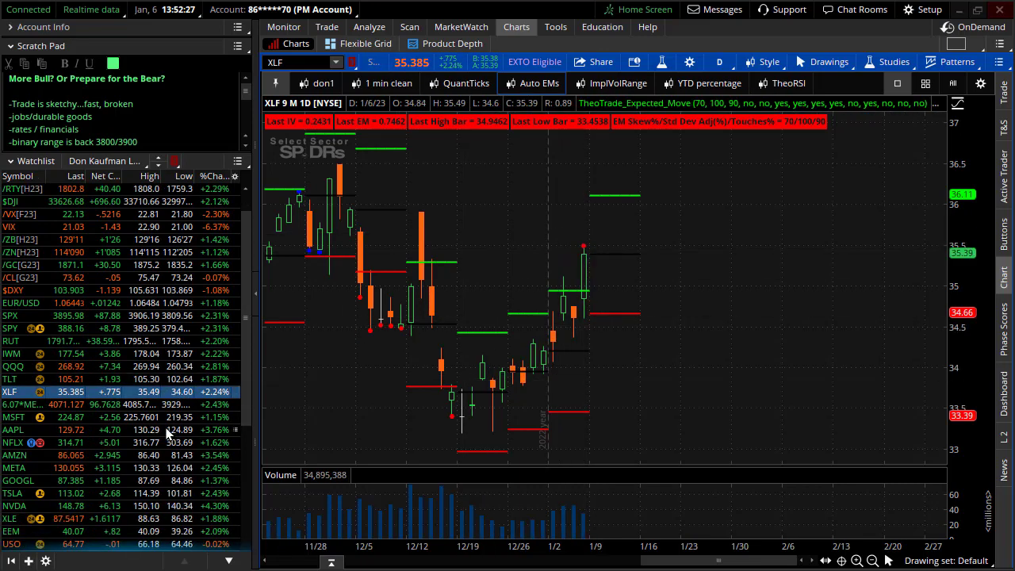
pyautogui.click(183, 518)
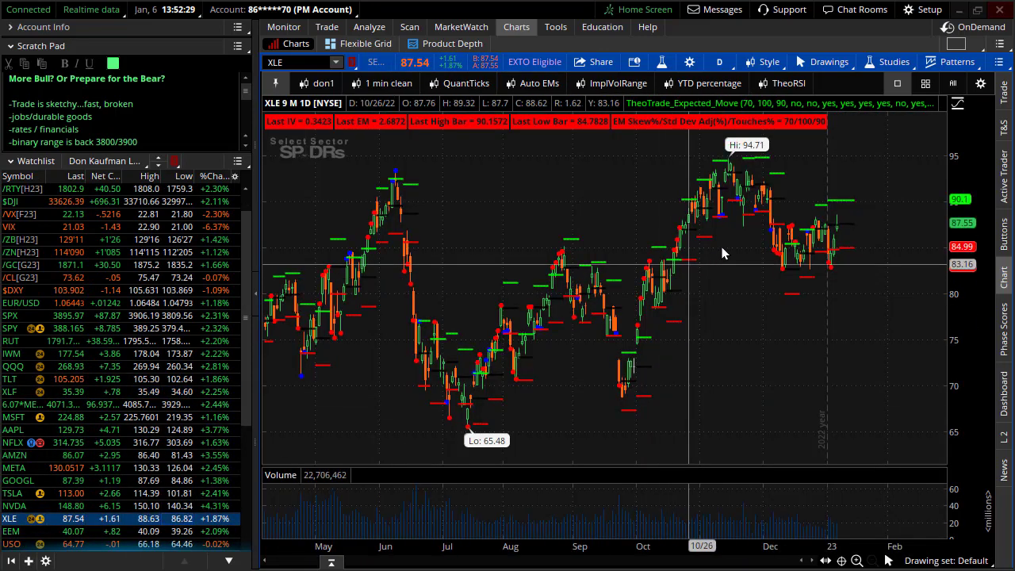
pyautogui.scroll(3, 792, 261)
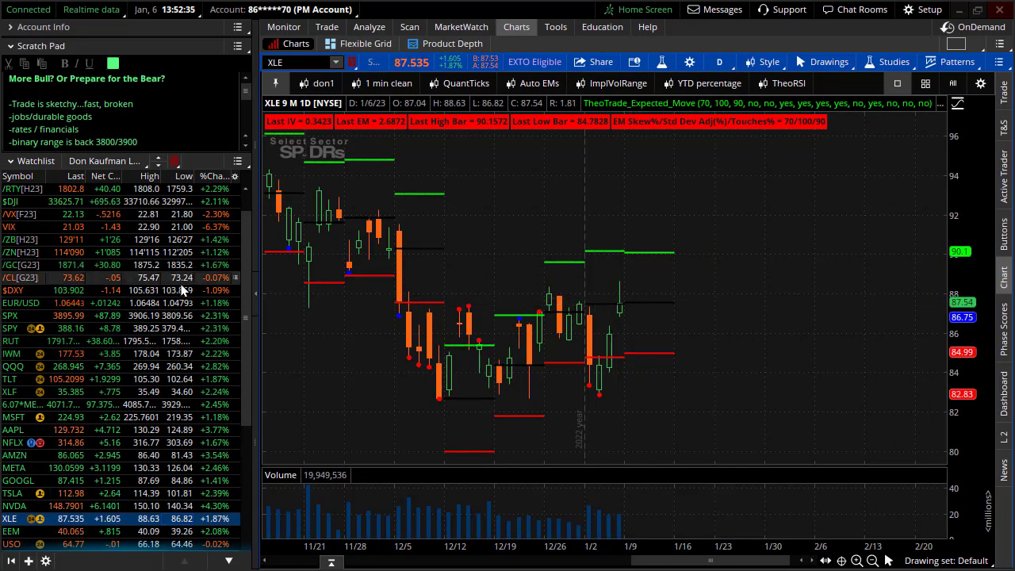
pyautogui.scroll(1, 164, 198)
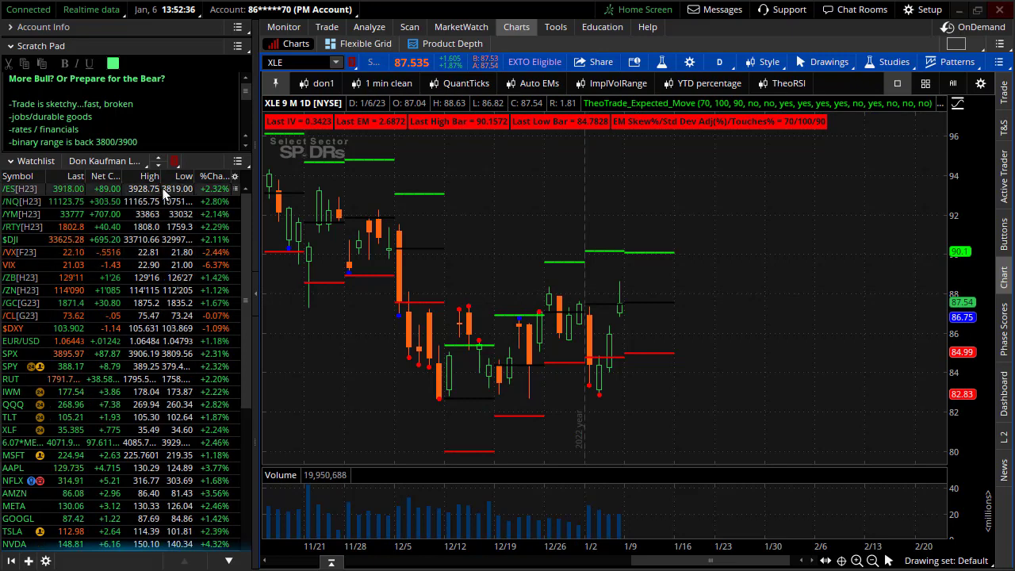
# Reopen the XLF chart to review its expected-move levels and switch it to the daily don1 layout
pyautogui.click(202, 429)
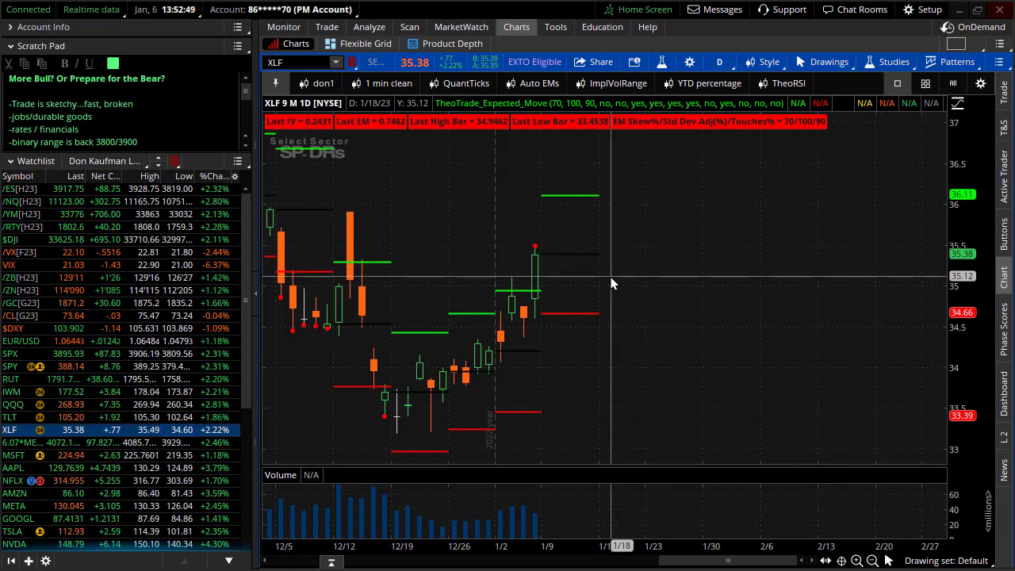
pyautogui.click(325, 86)
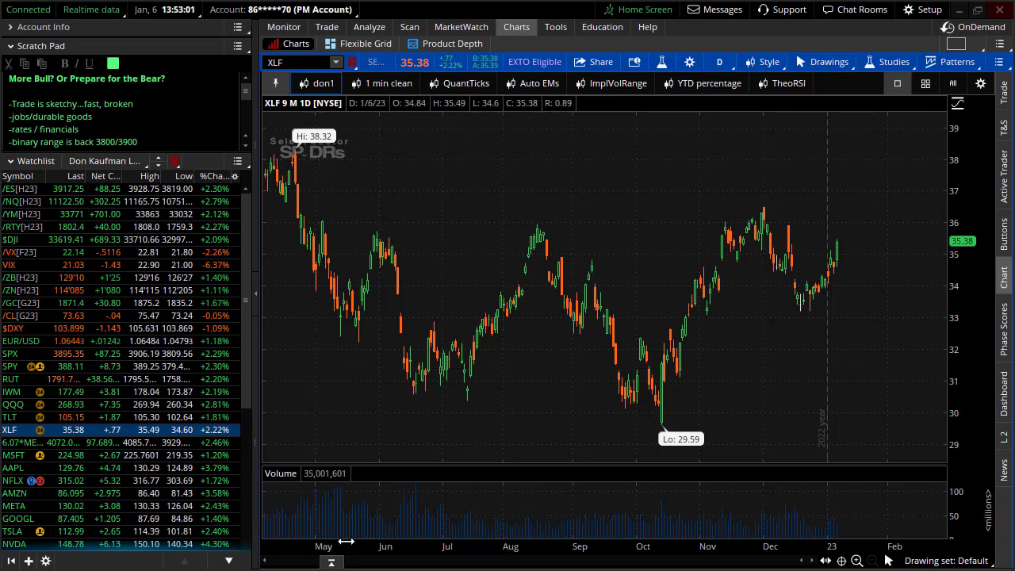
# Switch to tastyworks and load the Futures: Small Exchange watchlist to review the yield futures
pyautogui.hotkey('alt', 'Tab')
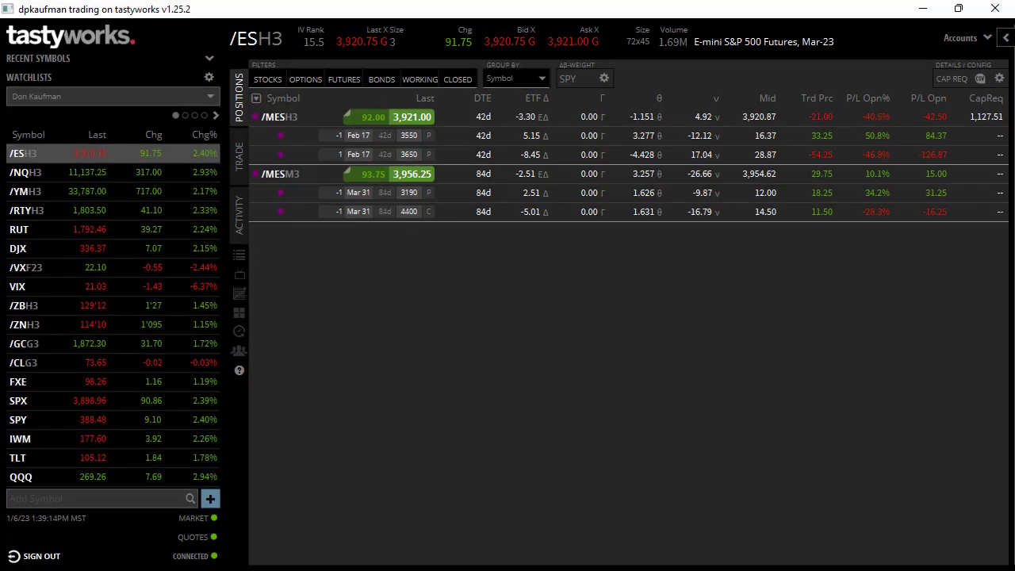
pyautogui.click(121, 99)
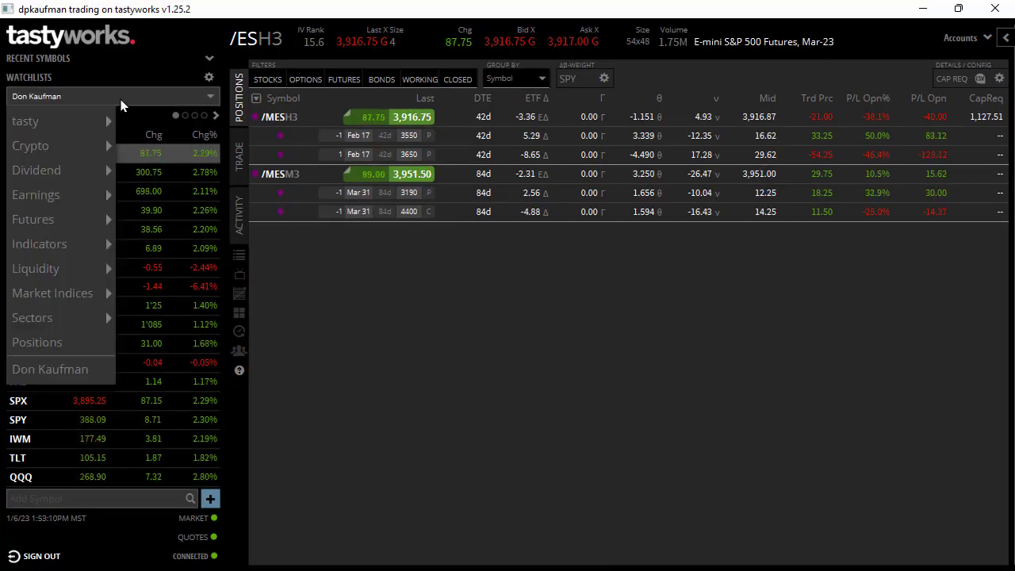
pyautogui.moveTo(95, 168)
pyautogui.moveTo(91, 217)
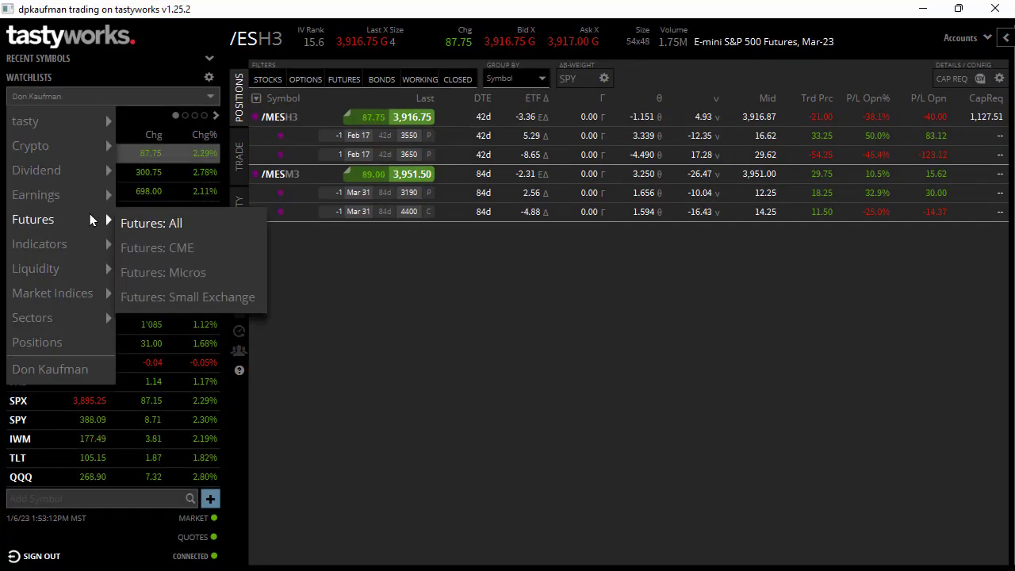
pyautogui.click(256, 295)
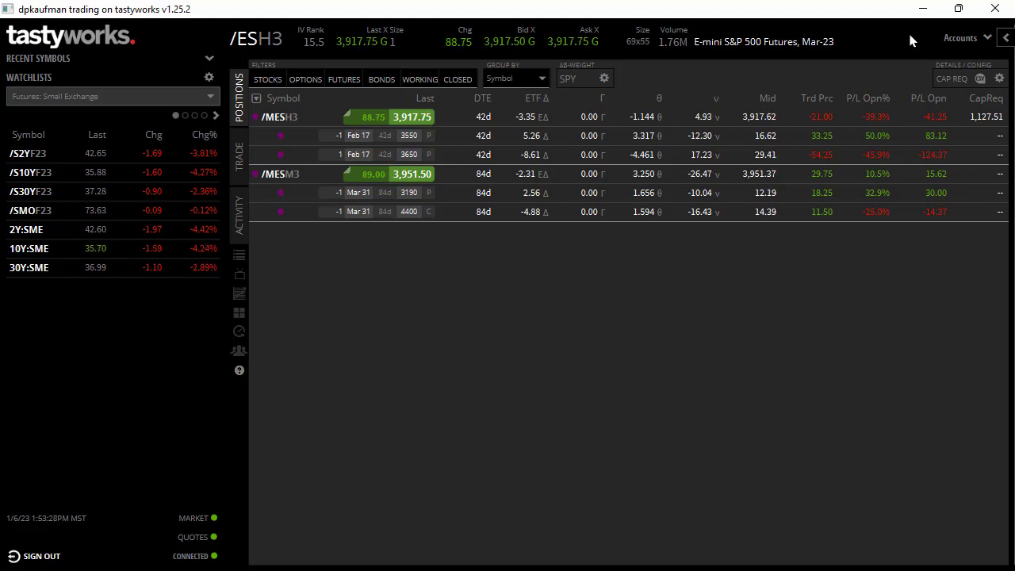
# Switch back to thinkorswim and examine the recent daily candles of XLF
pyautogui.hotkey('alt', 'Tab')
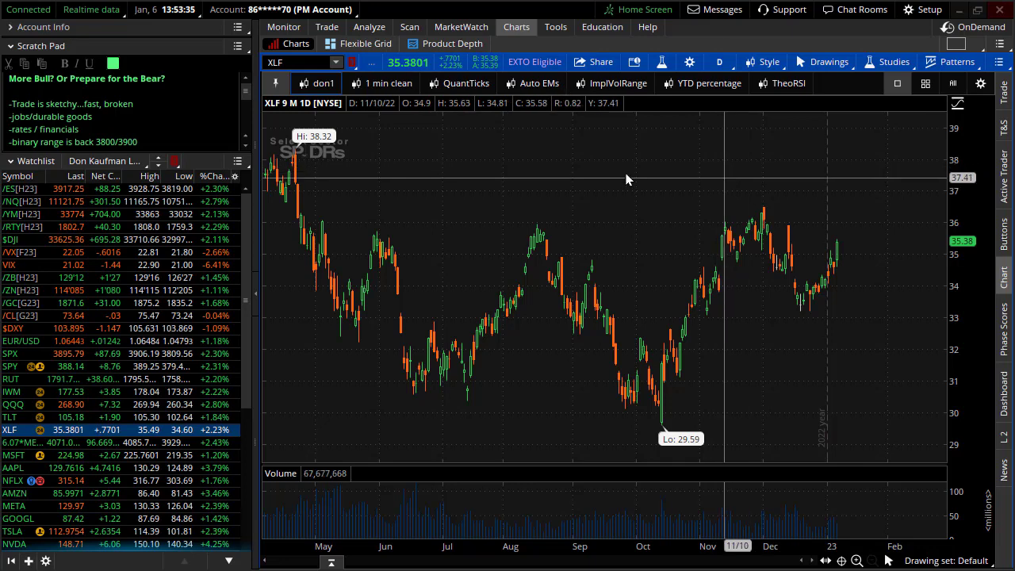
pyautogui.scroll(3, 713, 254)
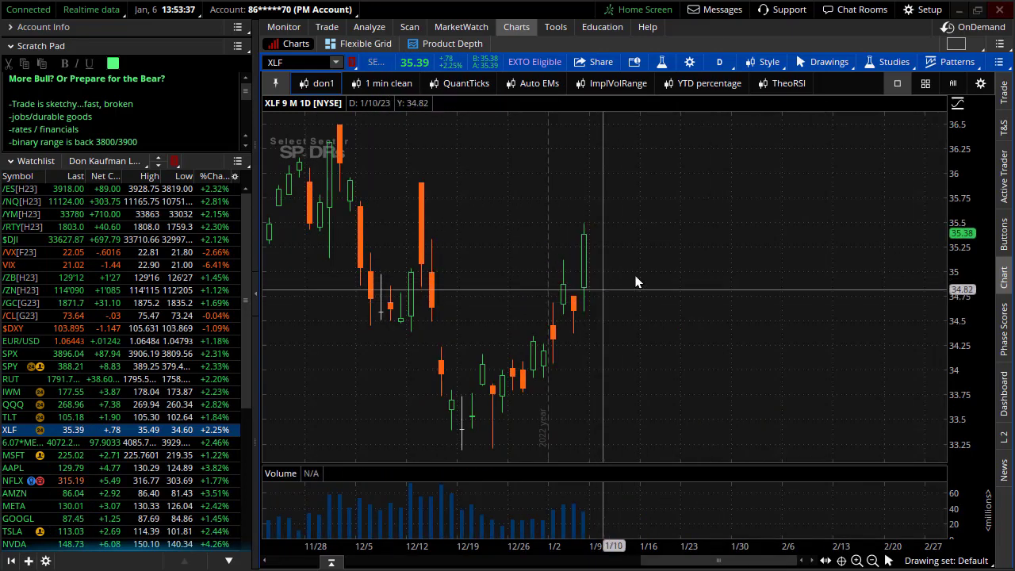
pyautogui.scroll(-3, 732, 260)
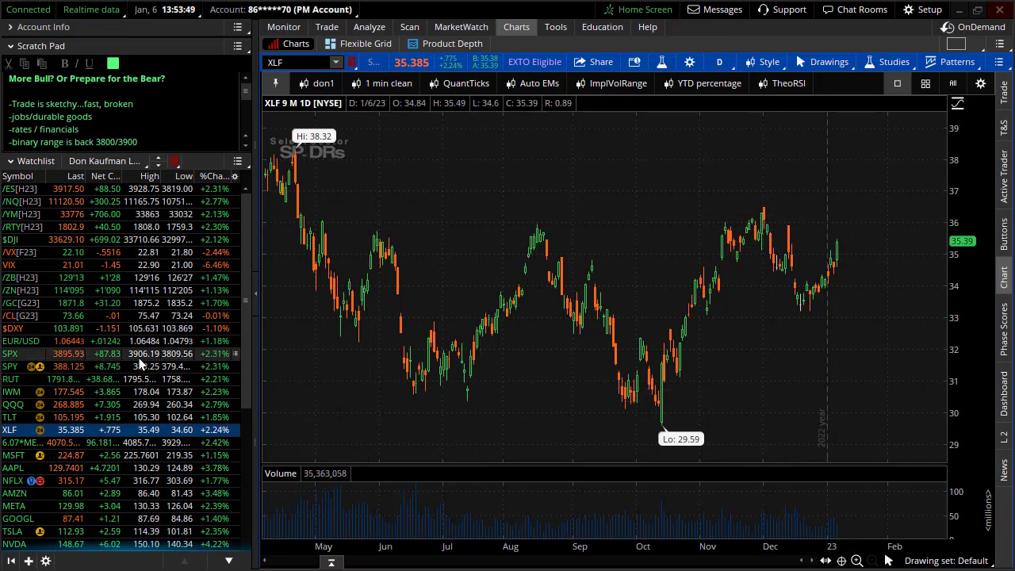
# Chart JPM on the daily timeframe, inspect its upcoming earnings marker, and look through the bank stocks in the watchlist
pyautogui.scroll(-3, 138, 357)
pyautogui.scroll(-2, 143, 366)
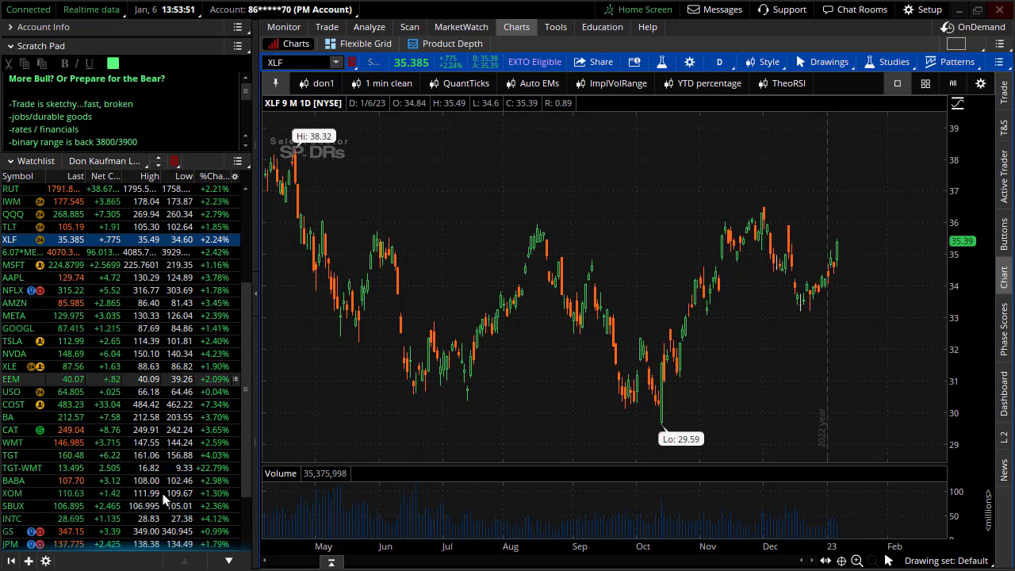
pyautogui.click(150, 543)
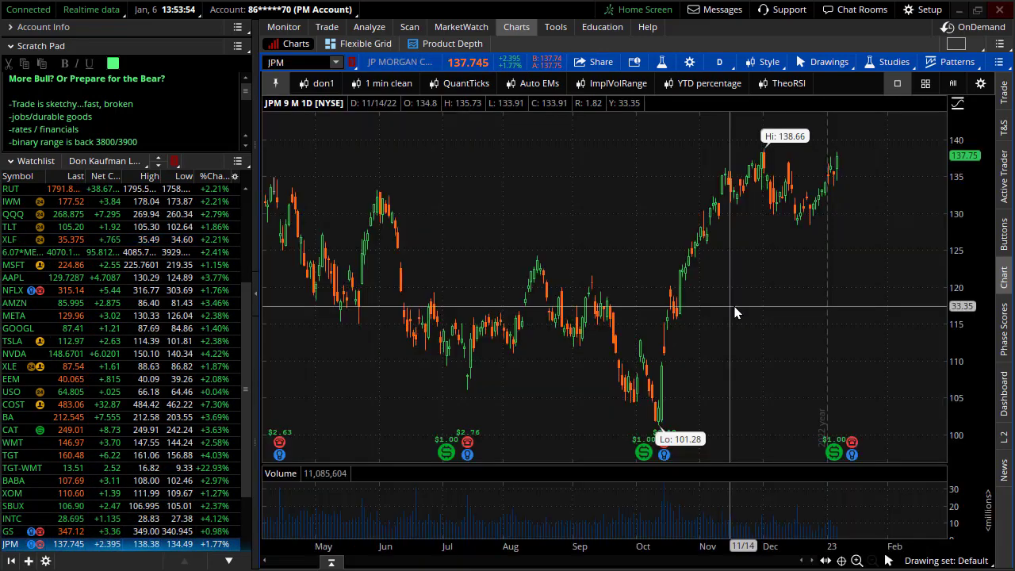
pyautogui.scroll(3, 750, 476)
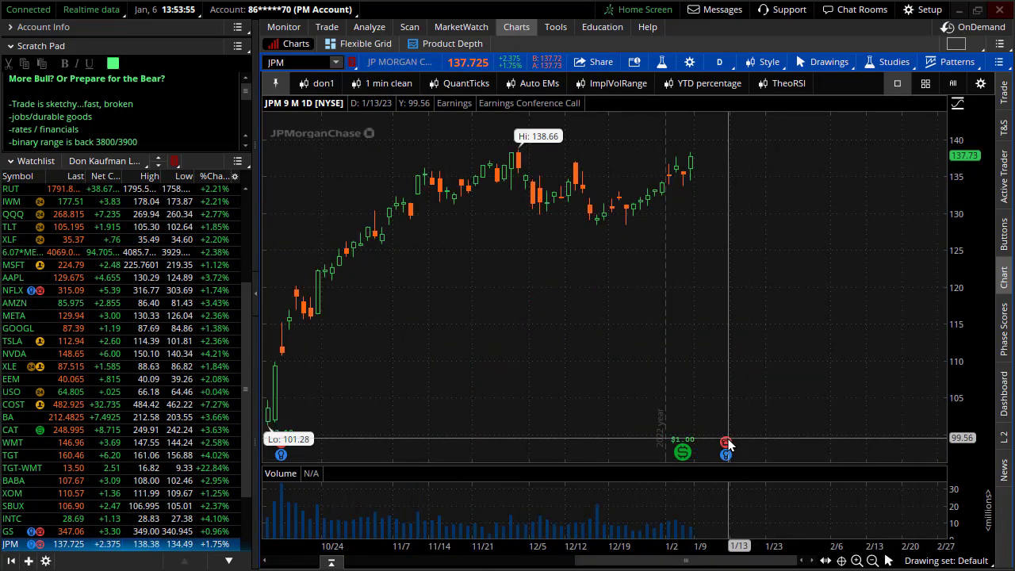
pyautogui.moveTo(728, 444)
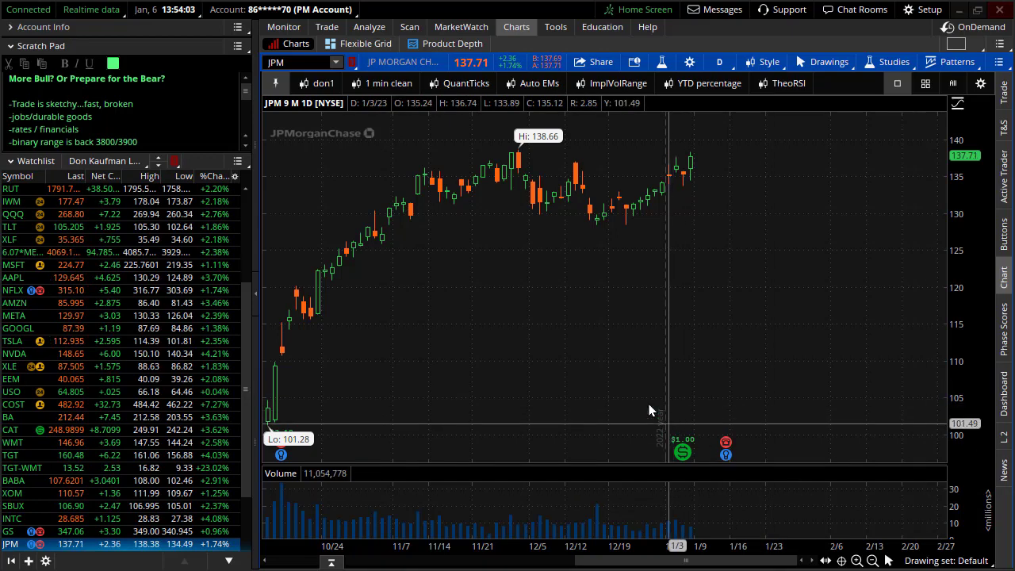
pyautogui.scroll(-1, 127, 476)
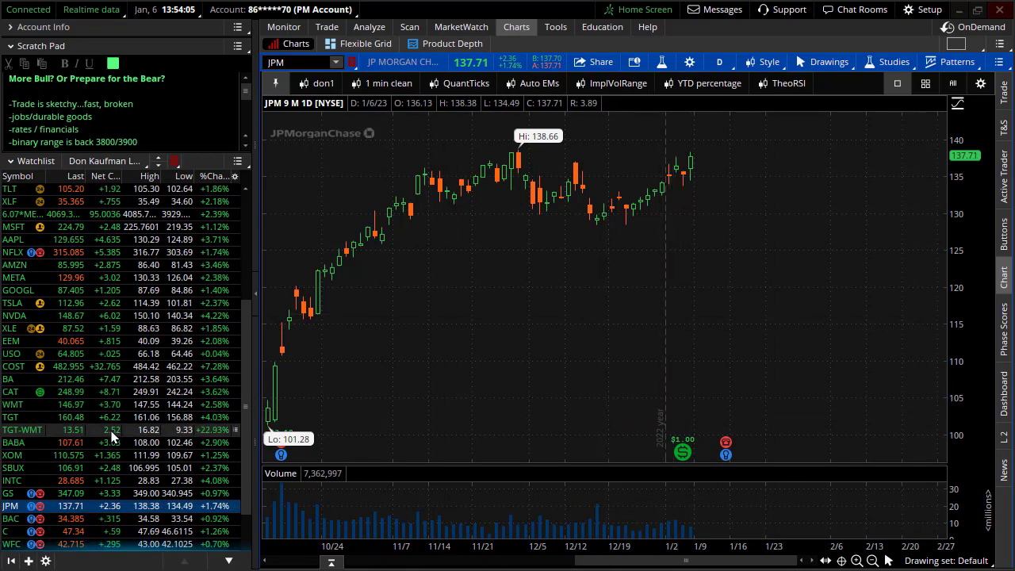
# Chart BAC from the watchlist on the daily timeframe and inspect its upcoming earnings marker
pyautogui.click(127, 518)
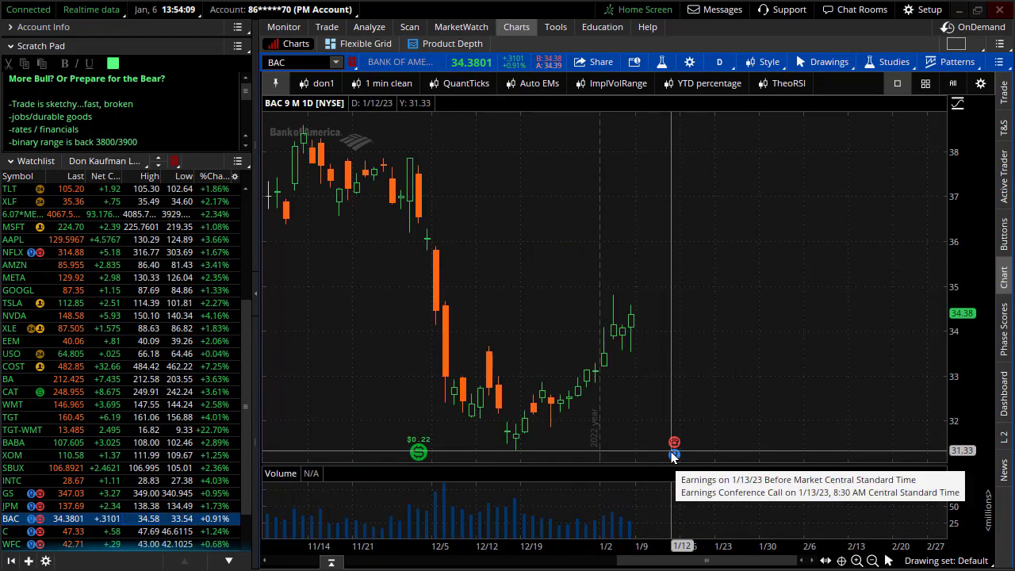
pyautogui.moveTo(672, 456)
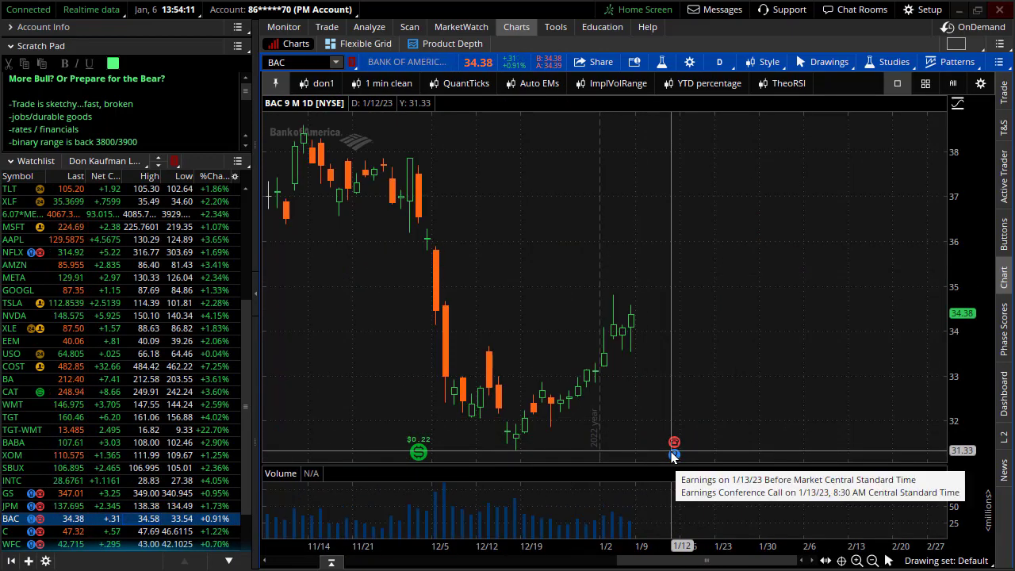
# Chart /ES in the 1 min clean layout to examine the latest price action, and look through the watchlist symbols
pyautogui.scroll(6, 135, 200)
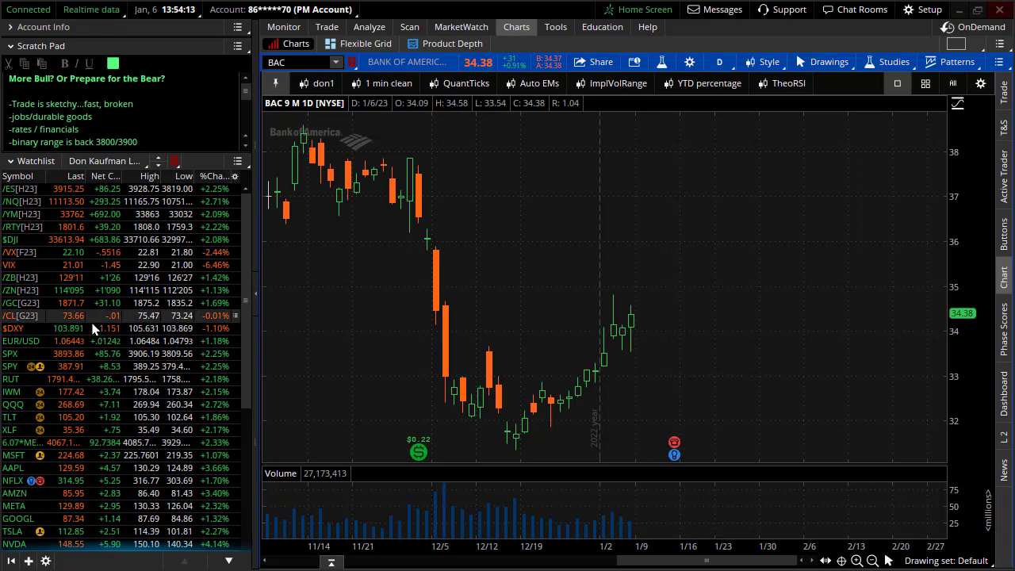
pyautogui.click(131, 189)
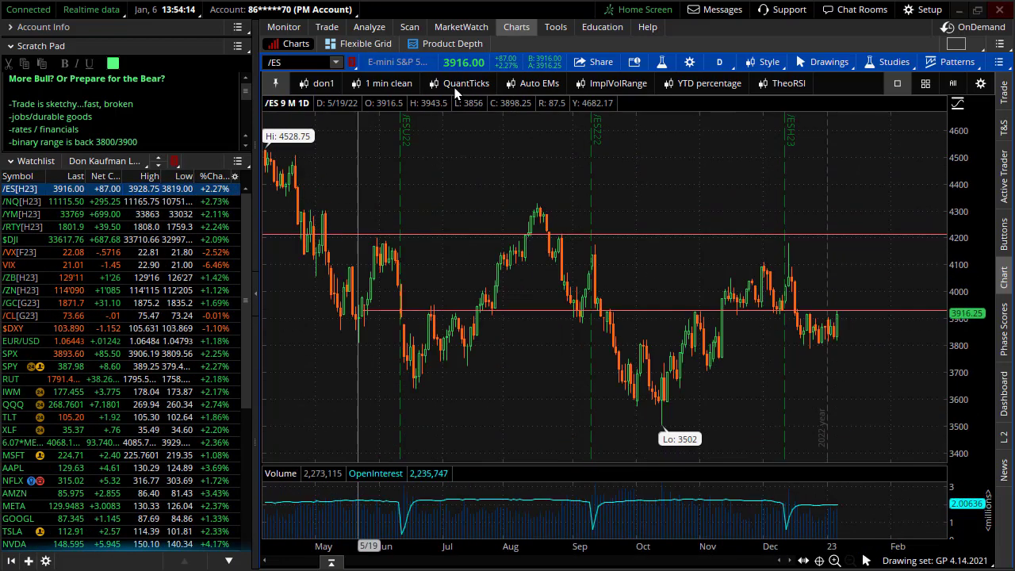
pyautogui.click(388, 83)
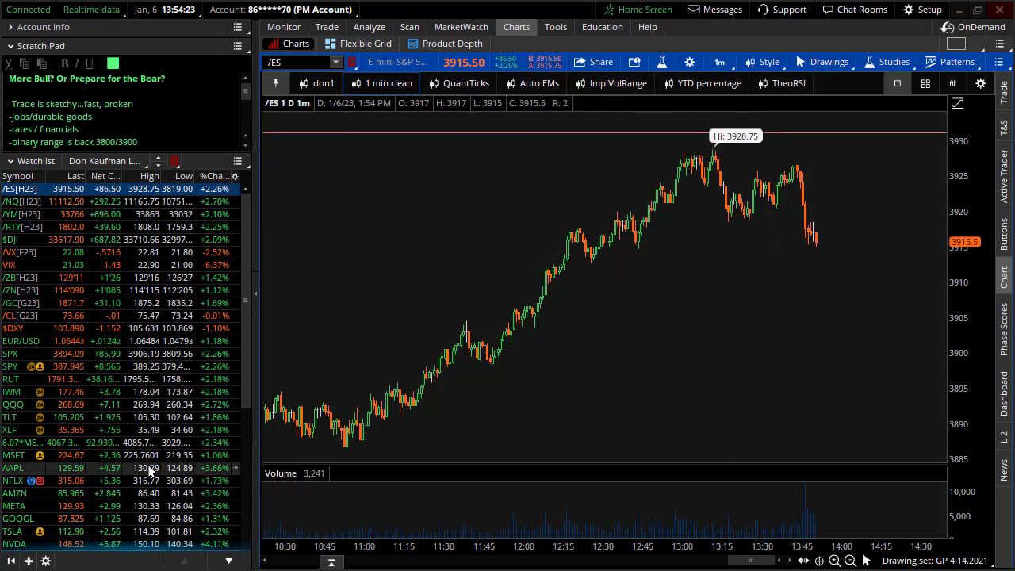
pyautogui.scroll(-1, 168, 456)
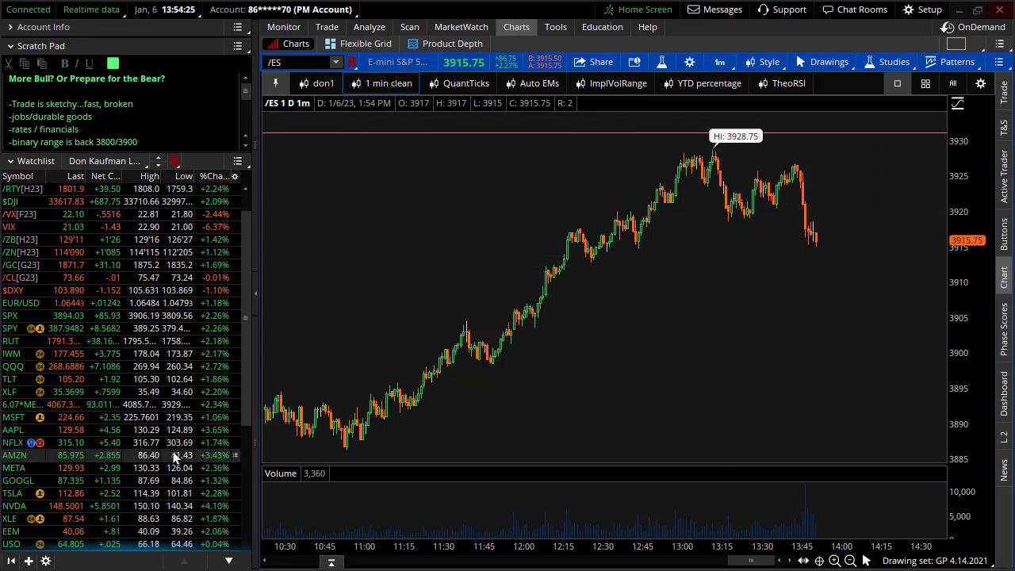
pyautogui.scroll(1, 200, 436)
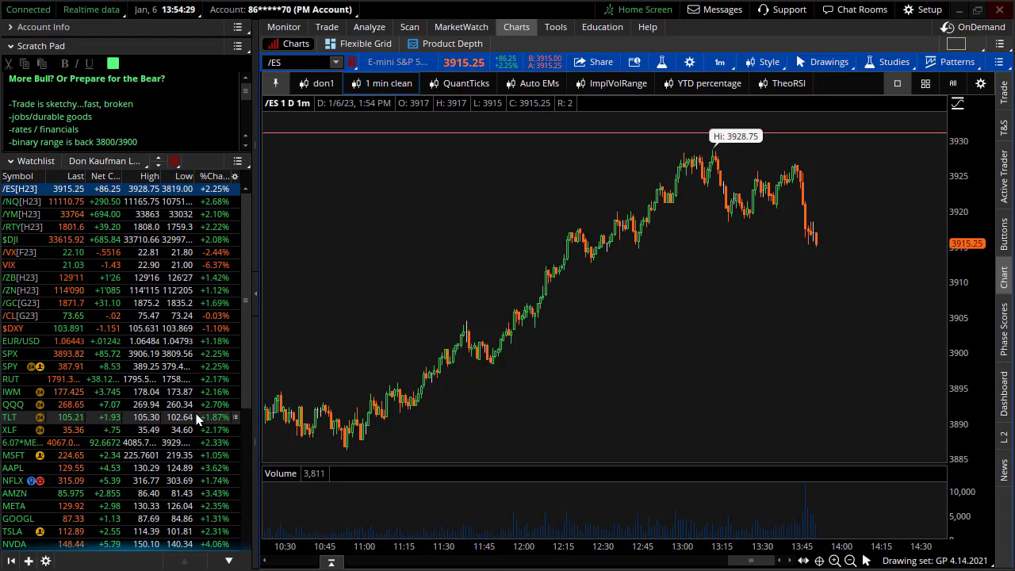
# Compare the one-minute charts of XLF and /ES, ending on a close-up of the most recent /ES candles
pyautogui.click(145, 428)
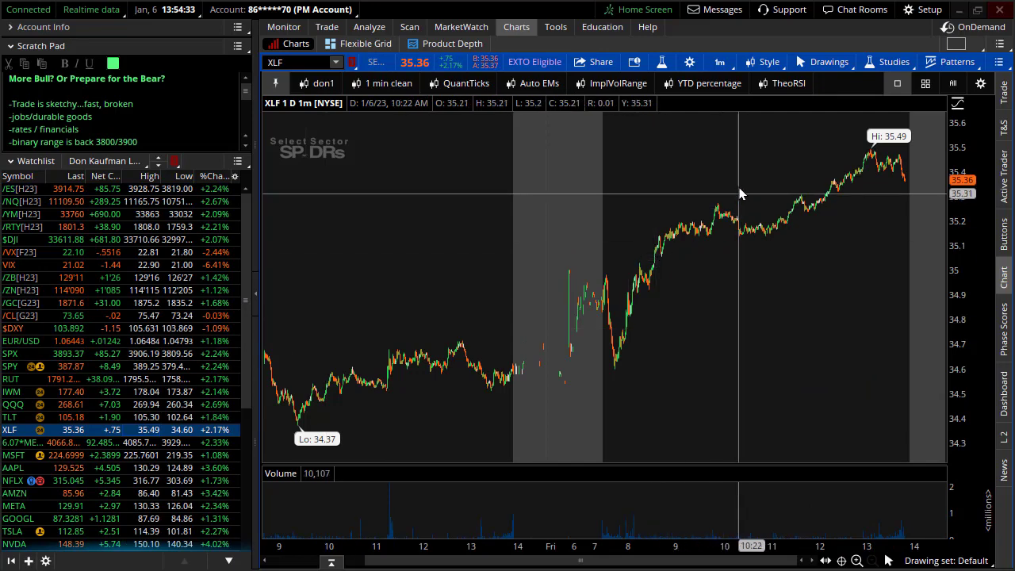
pyautogui.click(133, 190)
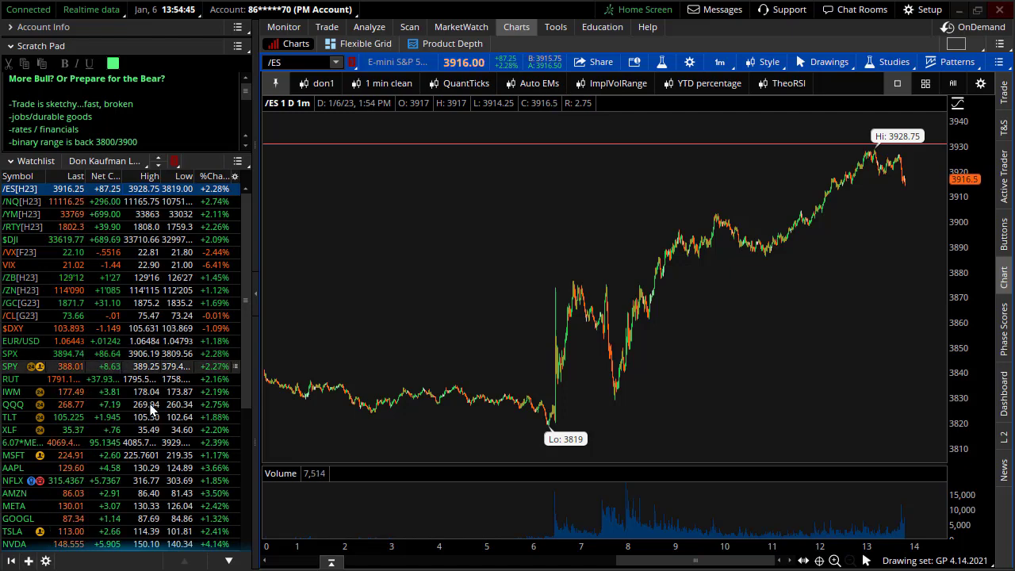
pyautogui.click(146, 432)
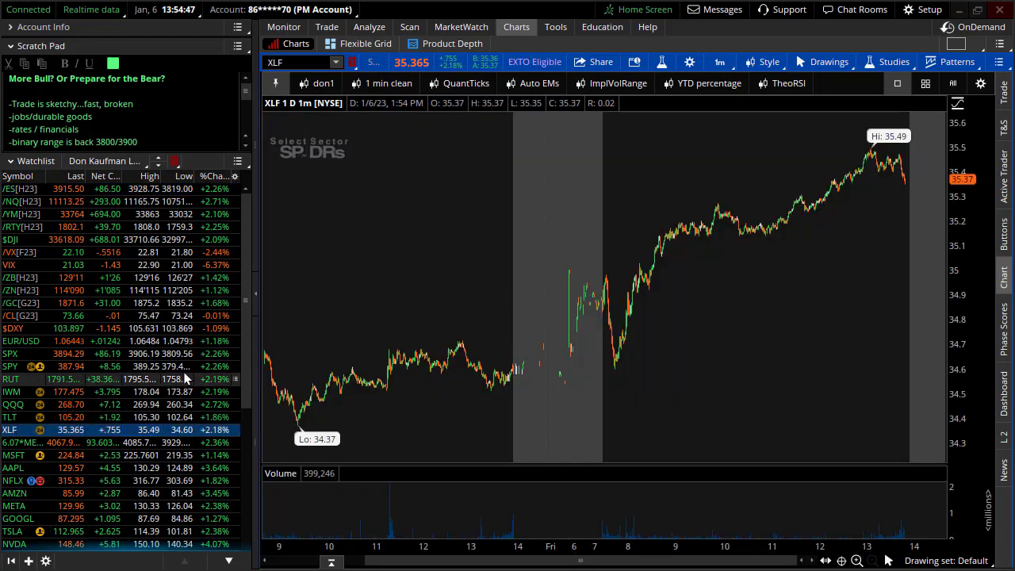
pyautogui.click(159, 189)
pyautogui.scroll(5, 773, 193)
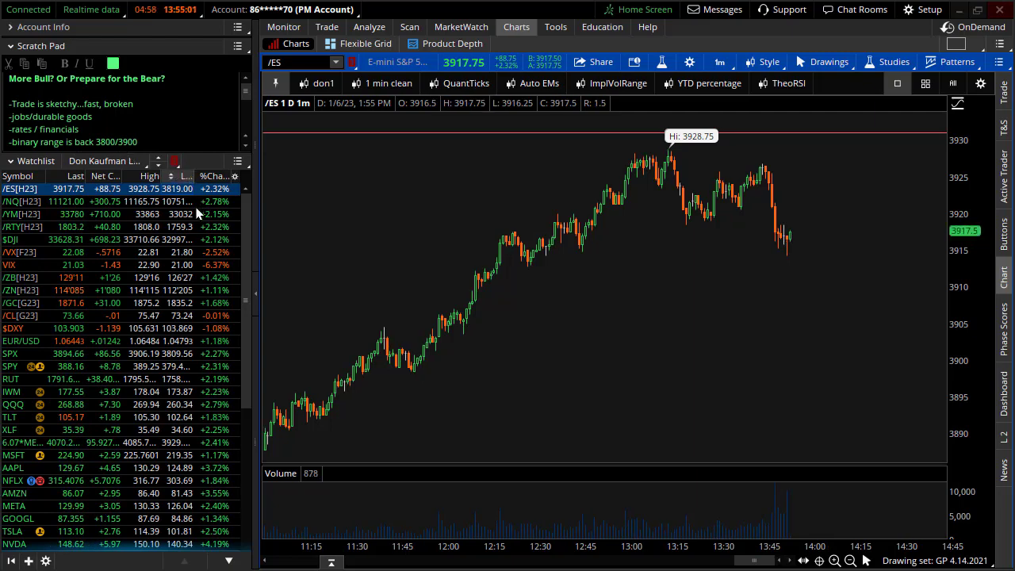
# Switch the /ES chart to the daily don1 layout and set its timeframe to 30 D : 1h
pyautogui.click(321, 83)
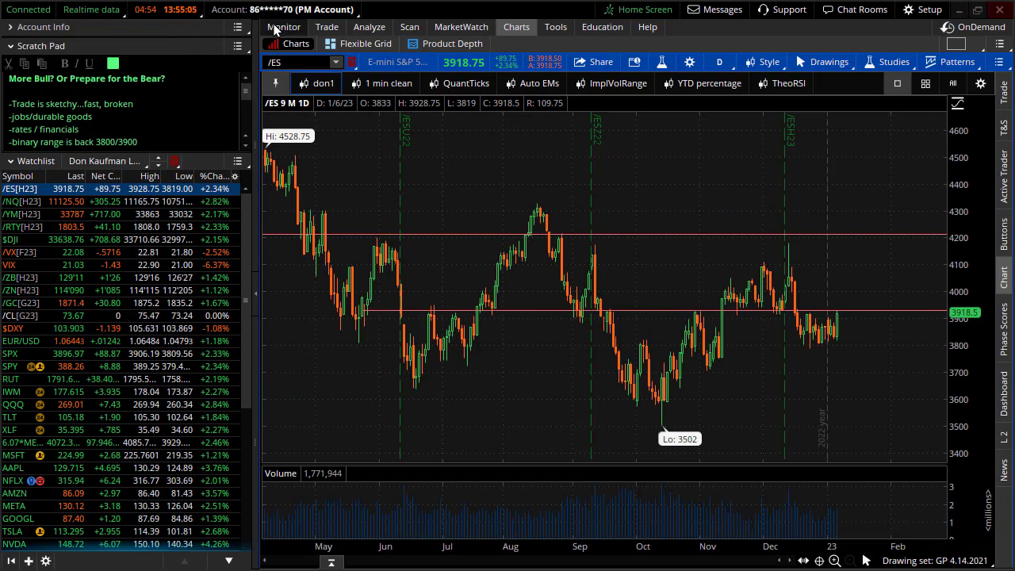
pyautogui.click(719, 62)
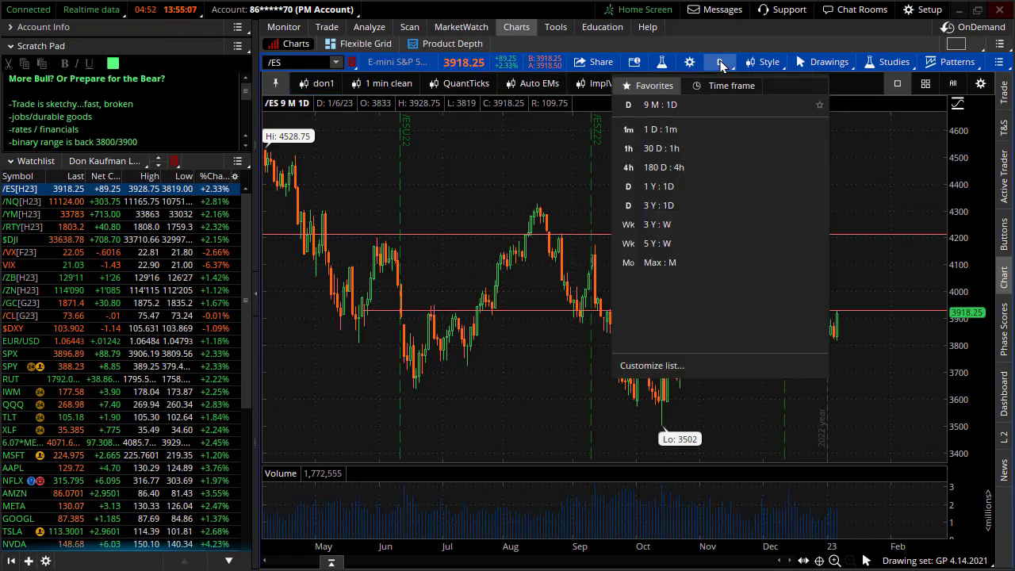
pyautogui.click(713, 148)
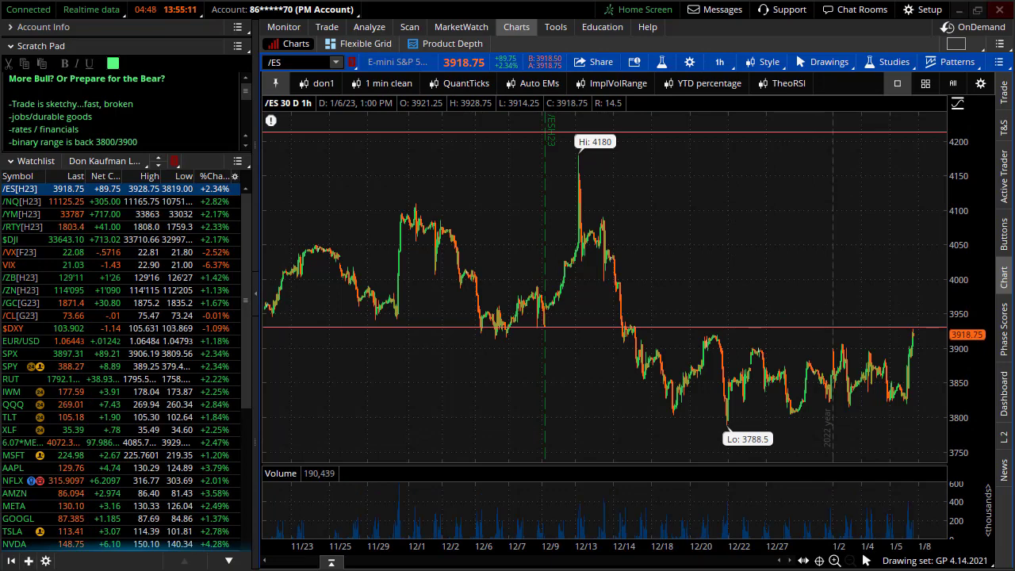
# Review /ES on the 180 D : 4h timeframe and return to the 30 D : 1h view
pyautogui.click(719, 62)
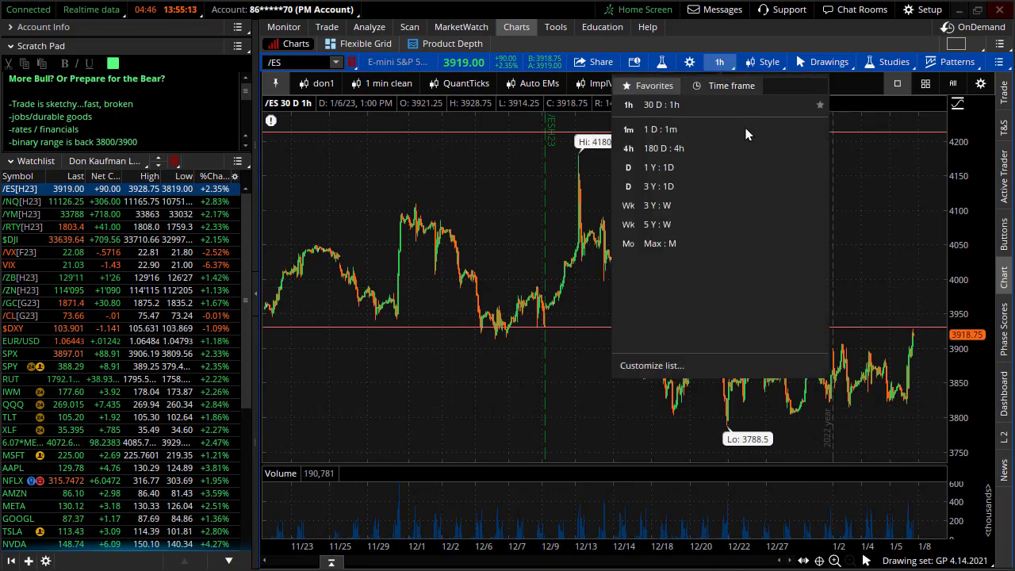
pyautogui.click(725, 150)
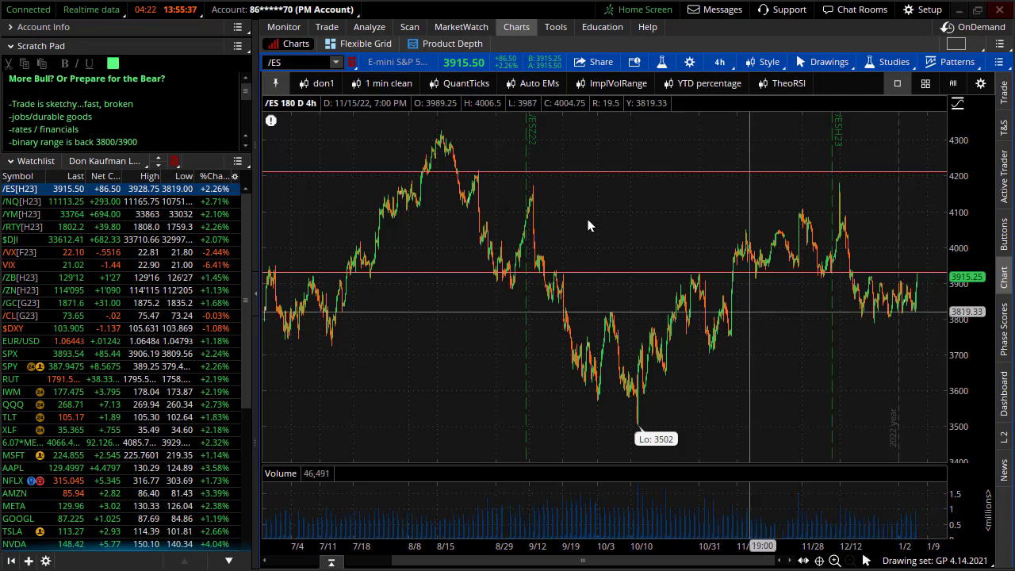
pyautogui.click(718, 62)
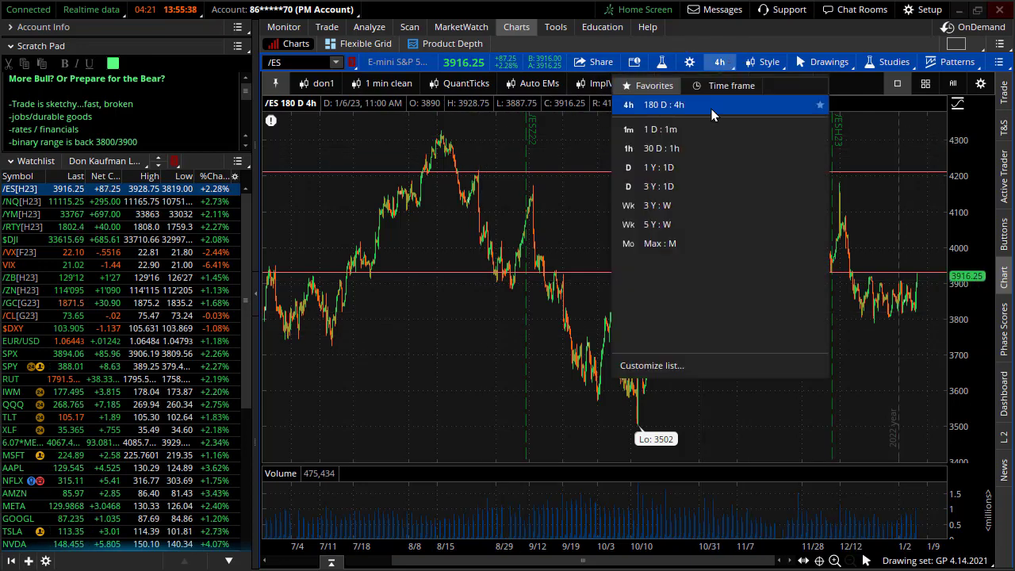
pyautogui.click(706, 151)
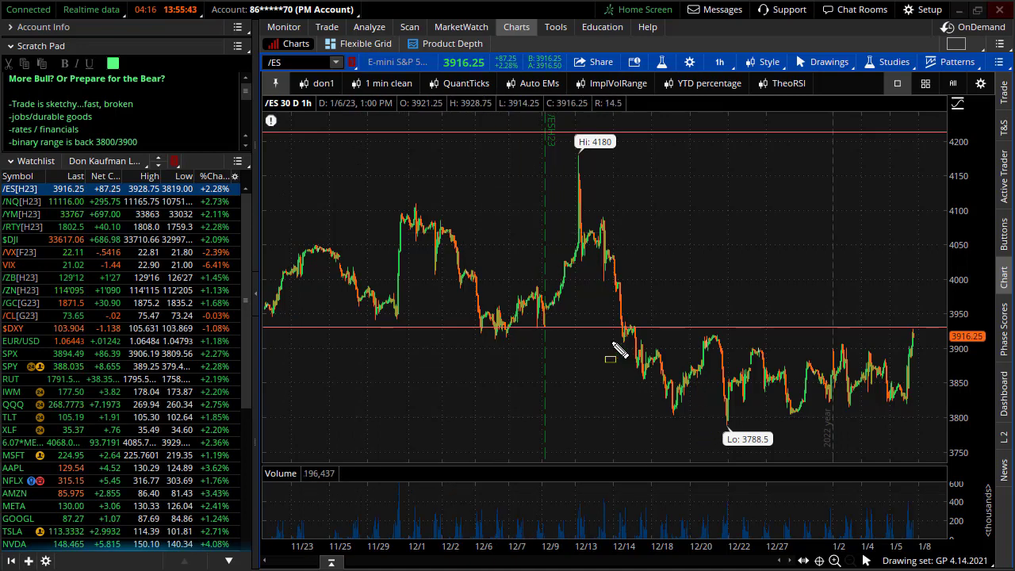
# Box the /ES range between about 3800 and 3900 in yellow, trace the price swings inside it, and clear the markings
pyautogui.moveTo(642, 369); pyautogui.dragTo(927, 424)
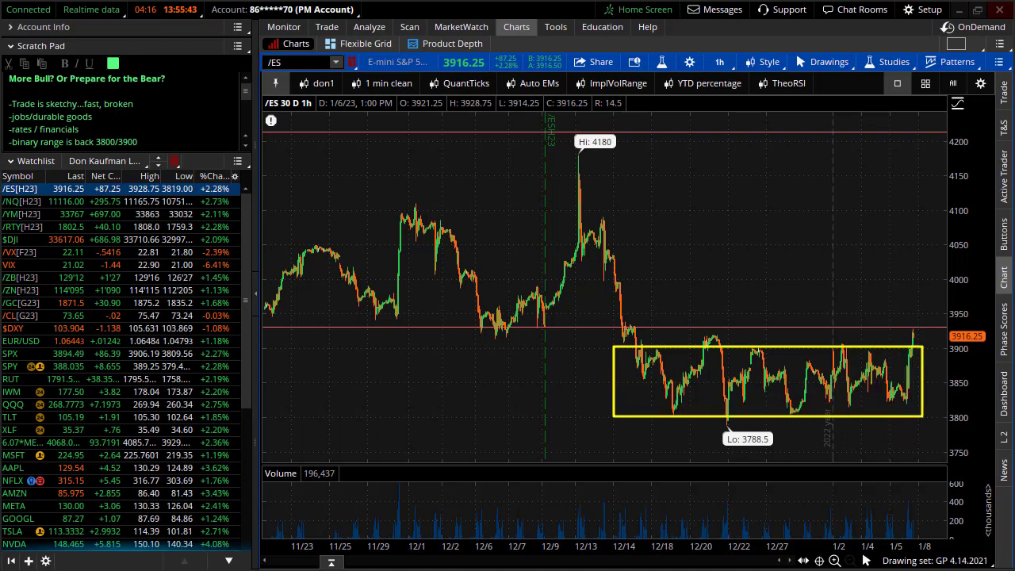
pyautogui.moveTo(638, 353)
pyautogui.mouseDown()
pyautogui.moveTo(674, 411)
pyautogui.moveTo(708, 345)
pyautogui.mouseUp()
pyautogui.moveTo(729, 417); pyautogui.dragTo(752, 355)
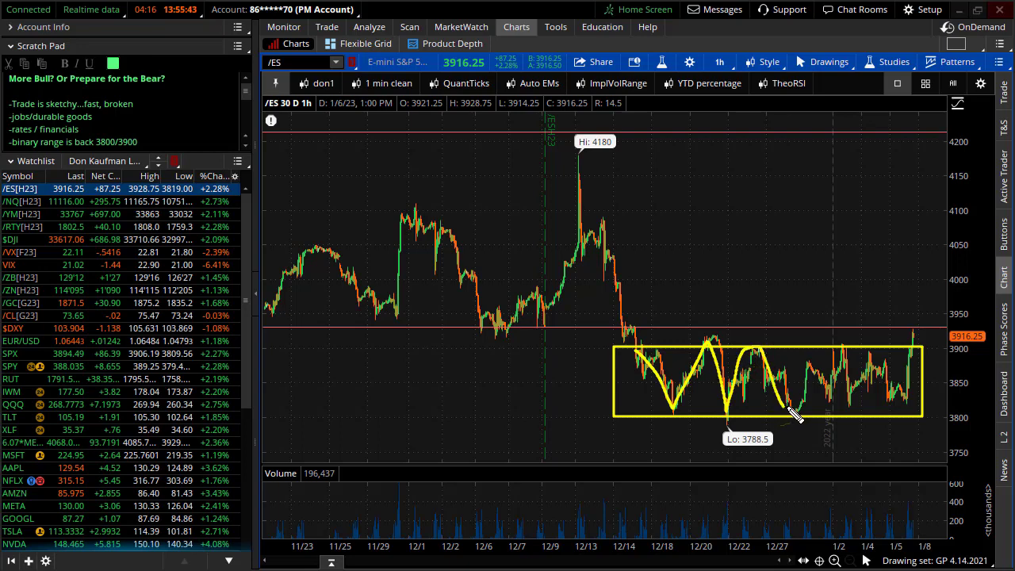
pyautogui.moveTo(808, 367)
pyautogui.mouseDown()
pyautogui.moveTo(826, 394)
pyautogui.moveTo(856, 396)
pyautogui.mouseUp()
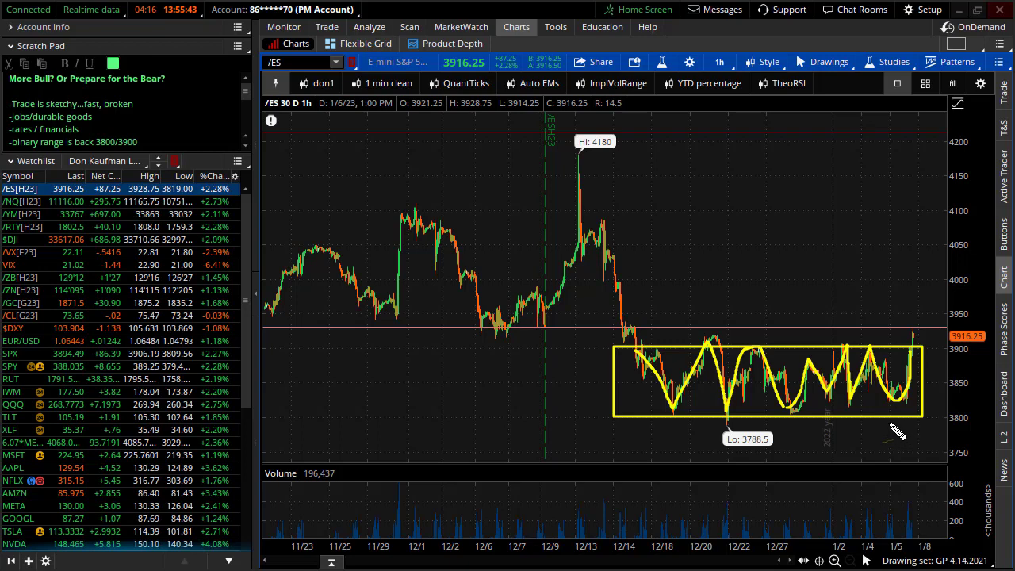
pyautogui.moveTo(51, 197); pyautogui.dragTo(73, 197)
pyautogui.press('Escape')
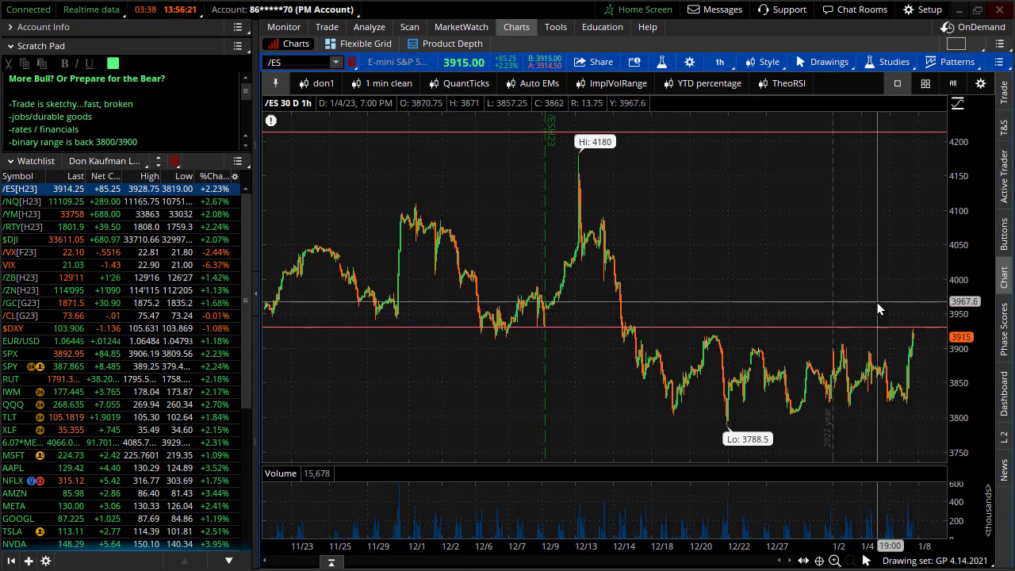
# Examine the recent hourly /ES candles up close, then the latest candles in the 1 min clean layout
pyautogui.scroll(5, 891, 327)
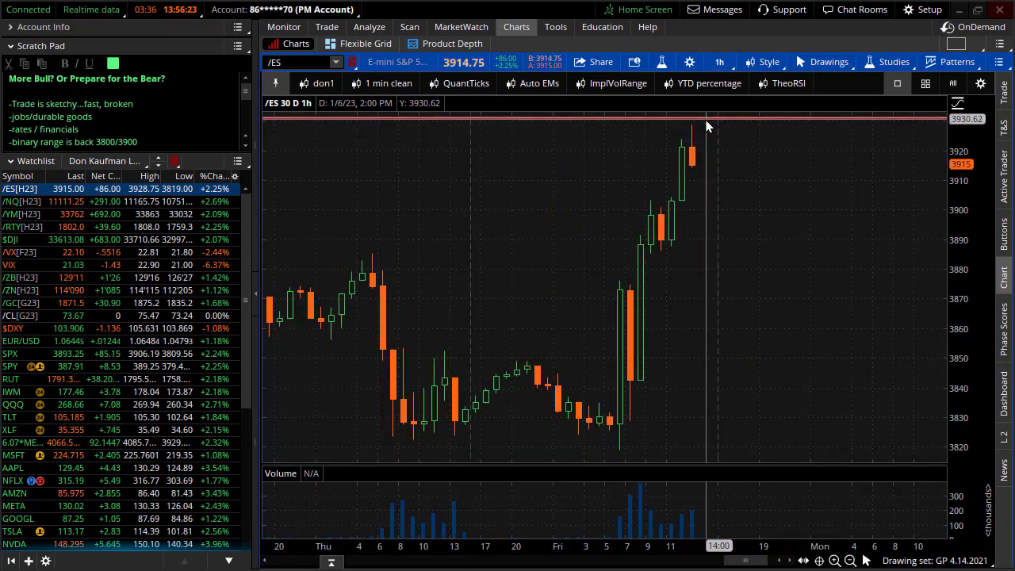
pyautogui.click(379, 83)
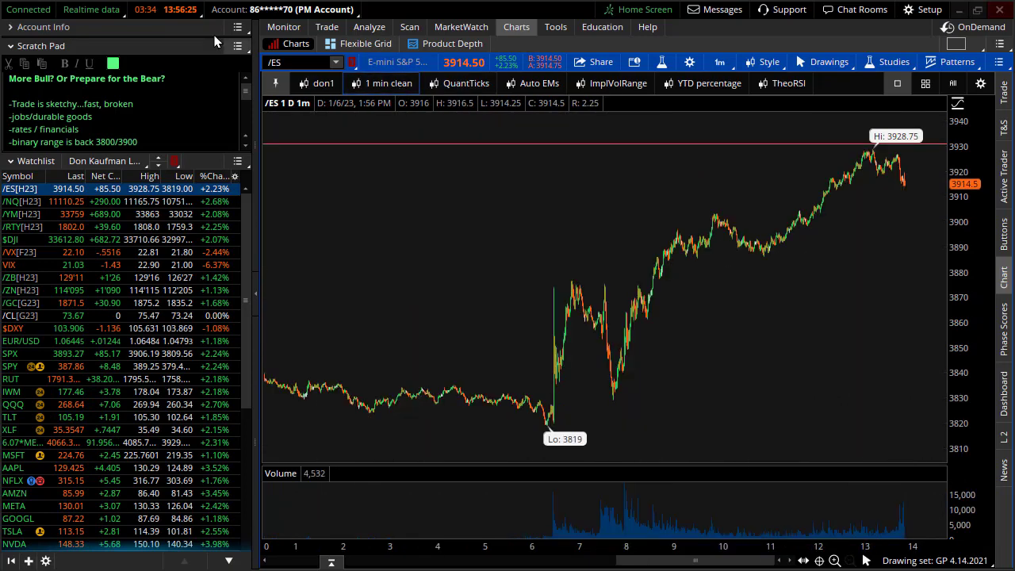
pyautogui.scroll(5, 793, 317)
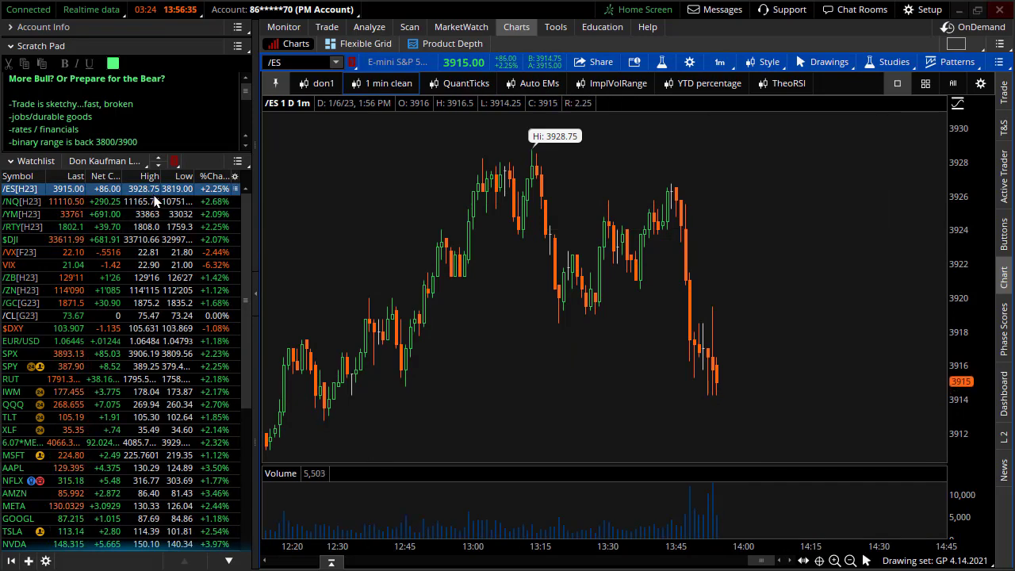
# Return /ES to 30 D : 1h, box its range between about 3810 and 3920, and scribble over the choppy price action inside
pyautogui.click(722, 64)
pyautogui.click(704, 130)
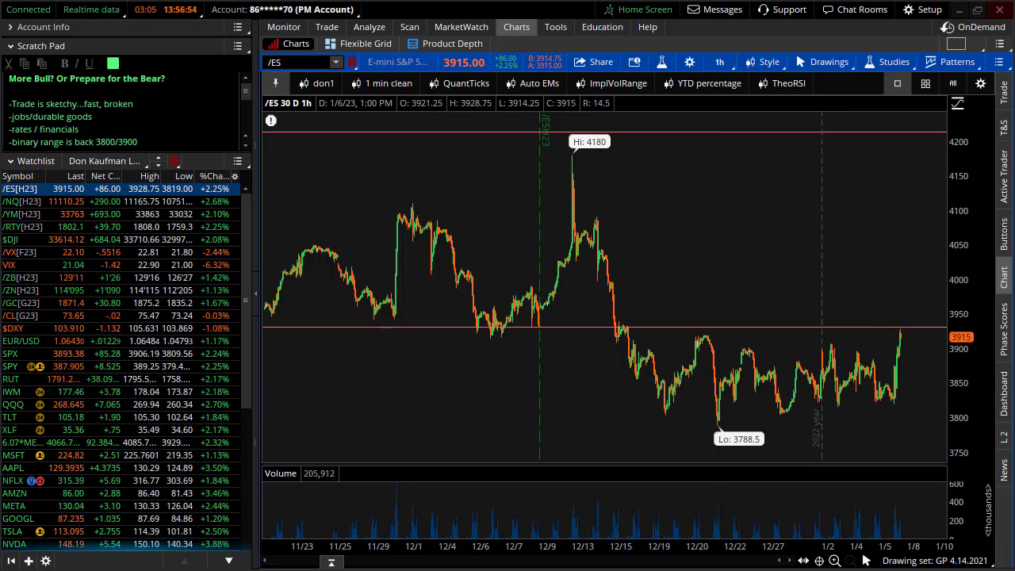
pyautogui.moveTo(619, 336)
pyautogui.mouseDown()
pyautogui.moveTo(832, 405)
pyautogui.moveTo(911, 415)
pyautogui.mouseUp()
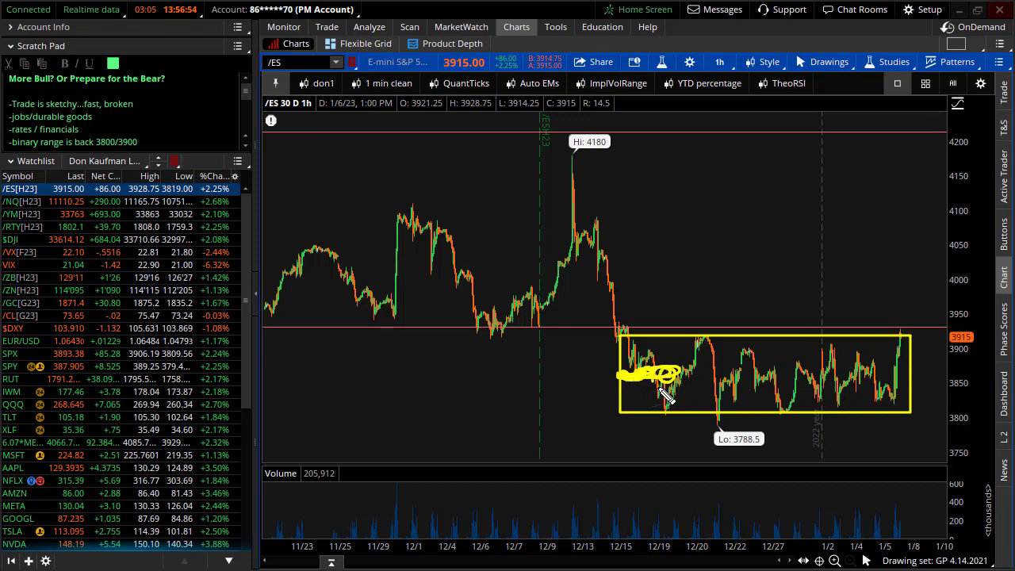
pyautogui.moveTo(678, 388)
pyautogui.mouseDown()
pyautogui.moveTo(714, 368)
pyautogui.moveTo(701, 368)
pyautogui.moveTo(761, 357)
pyautogui.moveTo(793, 372)
pyautogui.moveTo(816, 348)
pyautogui.moveTo(802, 363)
pyautogui.moveTo(912, 381)
pyautogui.moveTo(874, 370)
pyautogui.mouseUp()
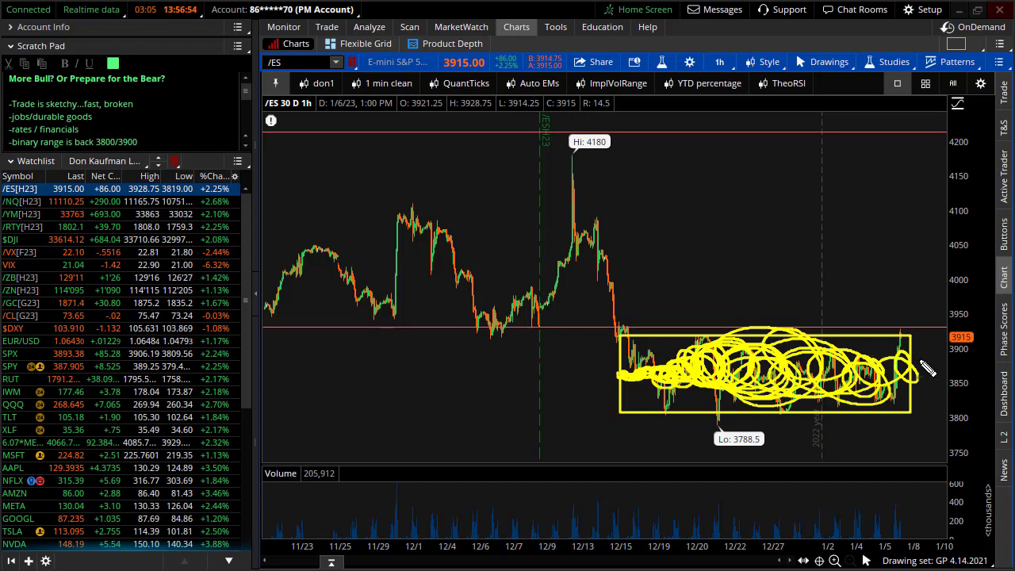
pyautogui.moveTo(898, 362)
pyautogui.mouseDown()
pyautogui.moveTo(881, 380)
pyautogui.moveTo(921, 234)
pyautogui.moveTo(926, 501)
pyautogui.mouseUp()
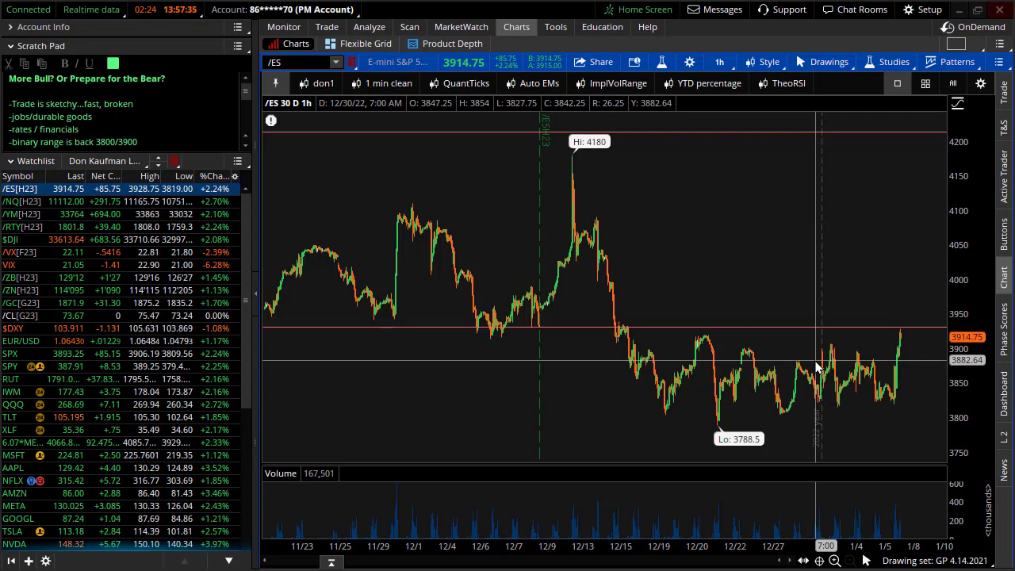
# Chart VIX from the watchlist and switch it to the daily don1 layout to review volatility
pyautogui.click(118, 270)
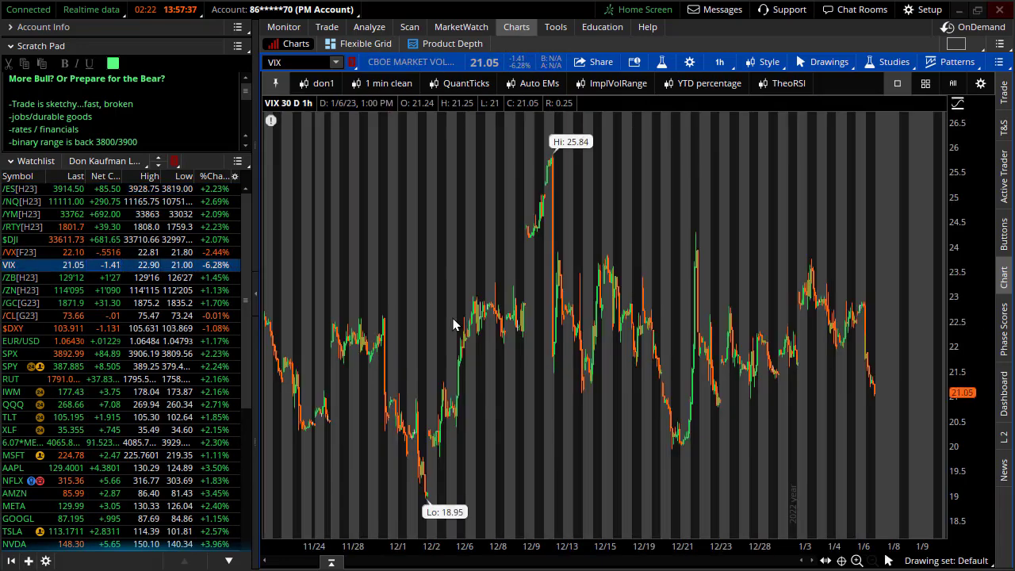
pyautogui.click(321, 83)
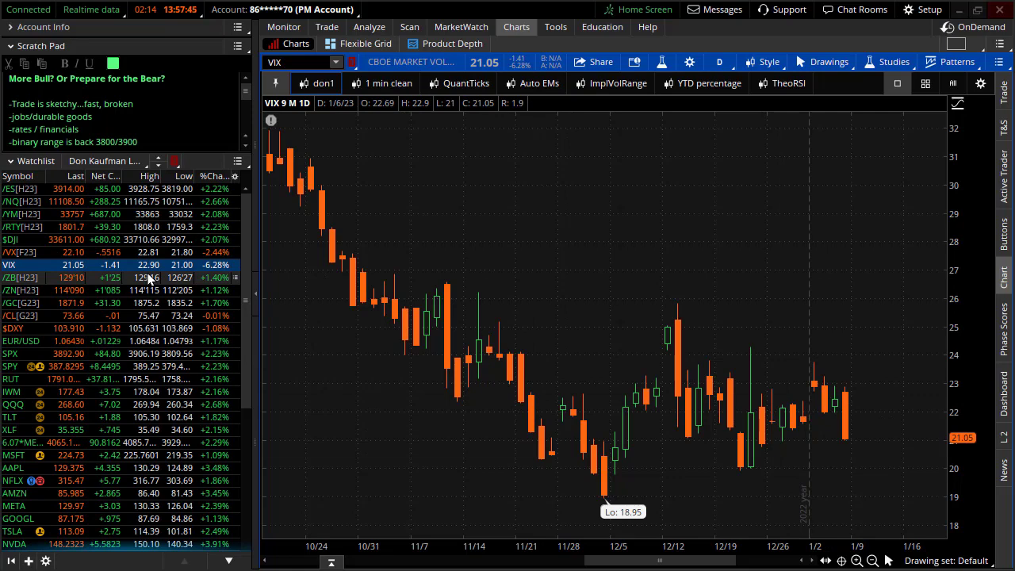
# Bring back /ES on the 30 D : 1h timeframe and read the remaining trading notes in the Scratch Pad
pyautogui.click(103, 189)
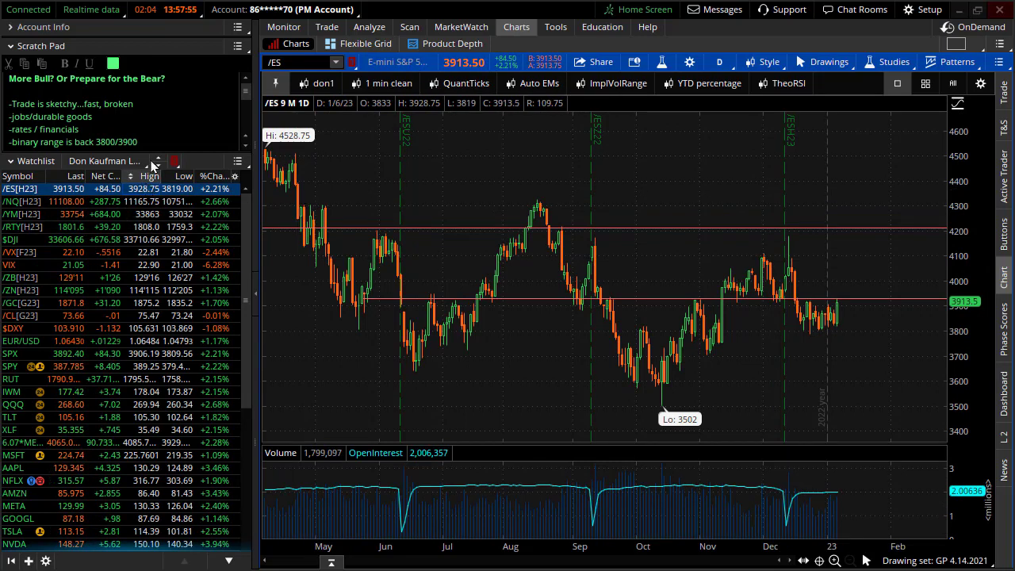
pyautogui.click(719, 62)
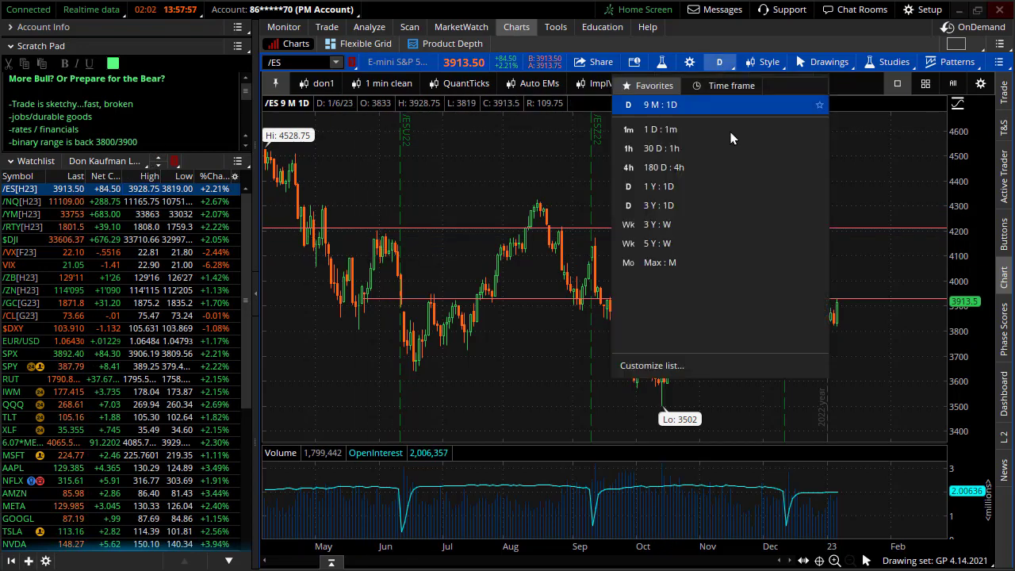
pyautogui.click(722, 149)
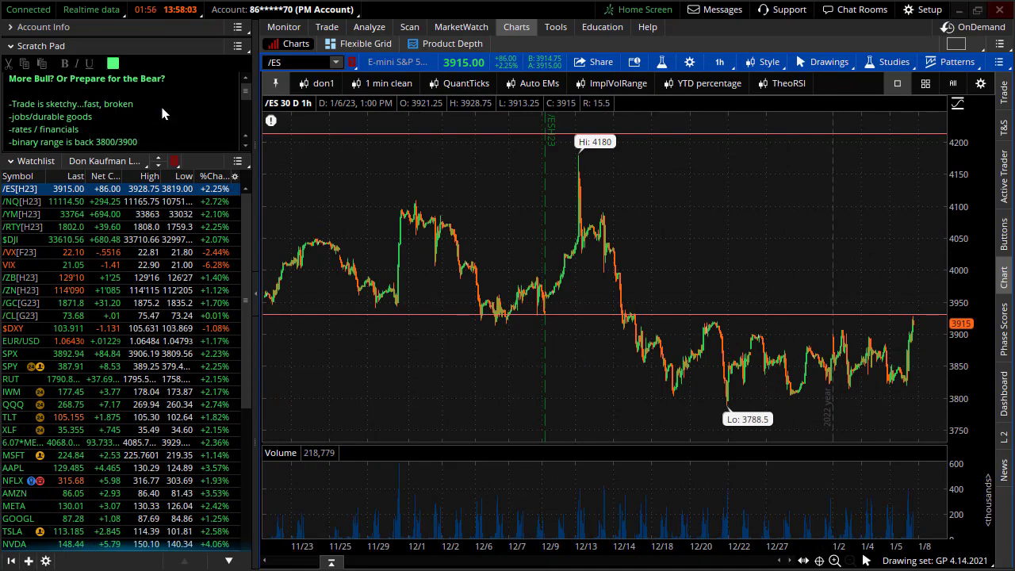
pyautogui.scroll(-1, 162, 114)
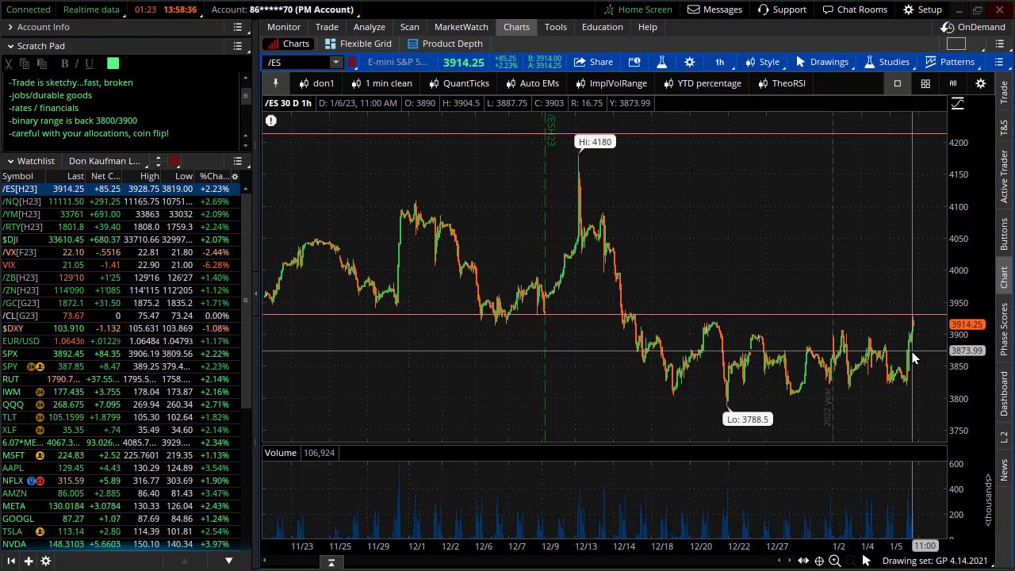
# Examine the recent hourly /ES candles against the upper price level at 3931.05, and look back over the late-December swings
pyautogui.moveTo(860, 344)
pyautogui.mouseDown()
pyautogui.moveTo(907, 368)
pyautogui.moveTo(929, 367)
pyautogui.mouseUp()
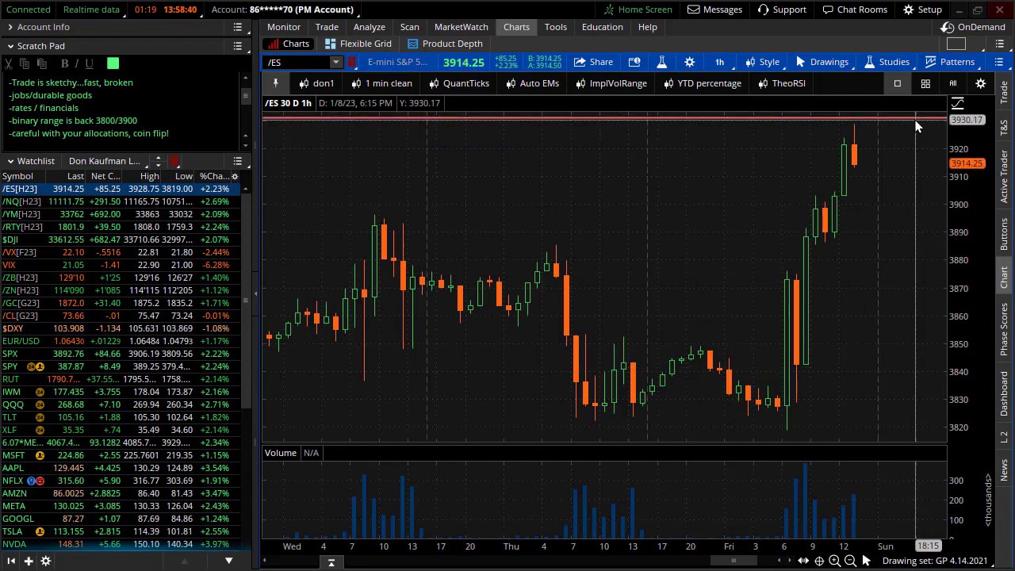
pyautogui.moveTo(915, 126)
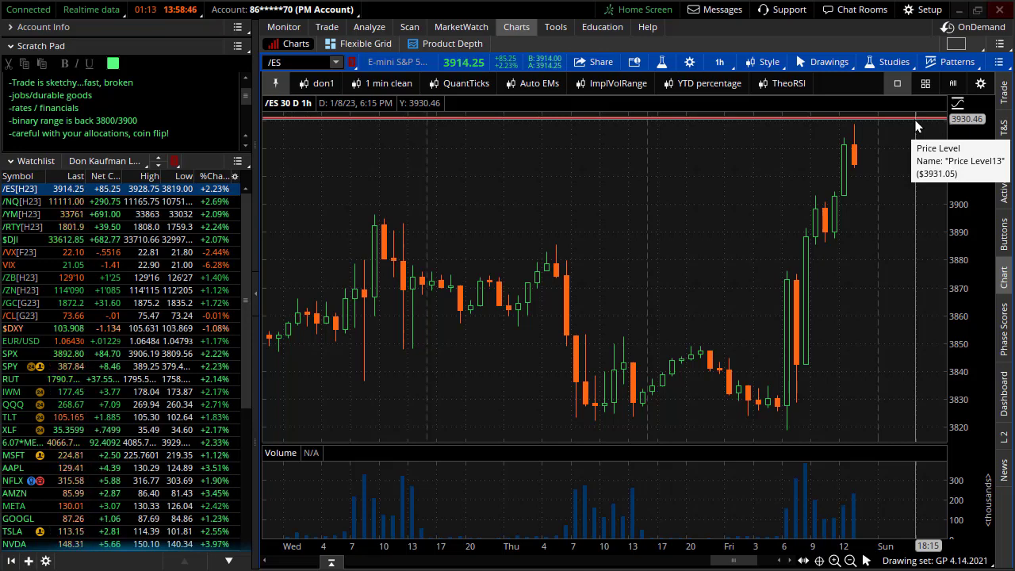
pyautogui.scroll(-5, 894, 301)
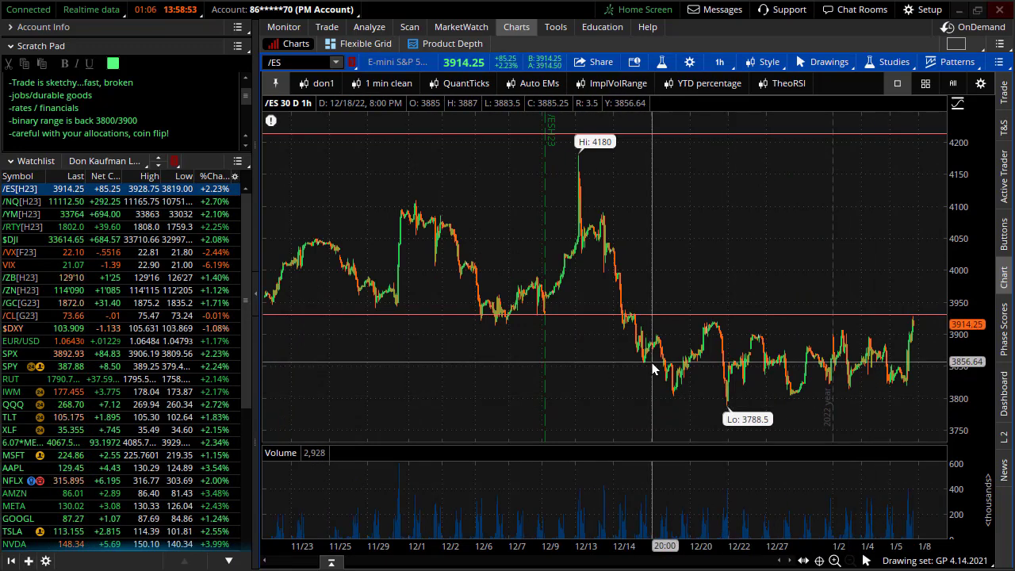
pyautogui.scroll(3, 642, 373)
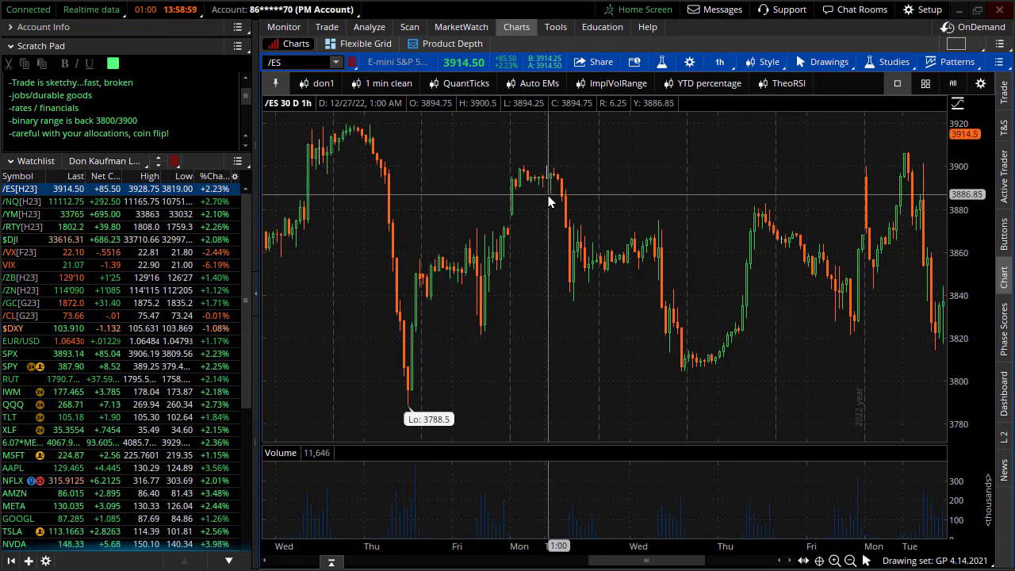
pyautogui.scroll(-3, 602, 351)
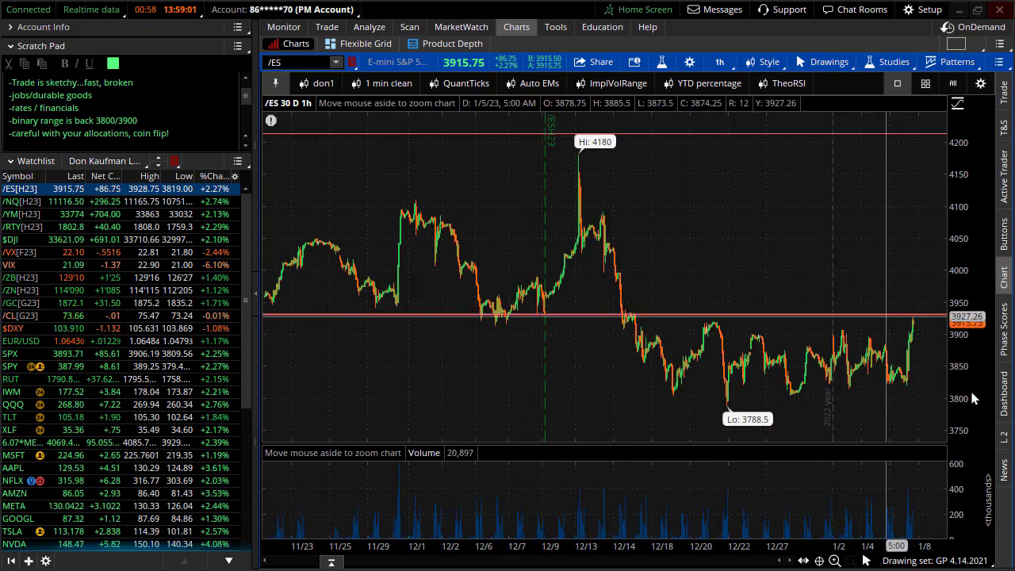
# View /ES in the 1 min clean layout, and mark a move up from the January 6 candle in the daily don1 layout
pyautogui.click(388, 82)
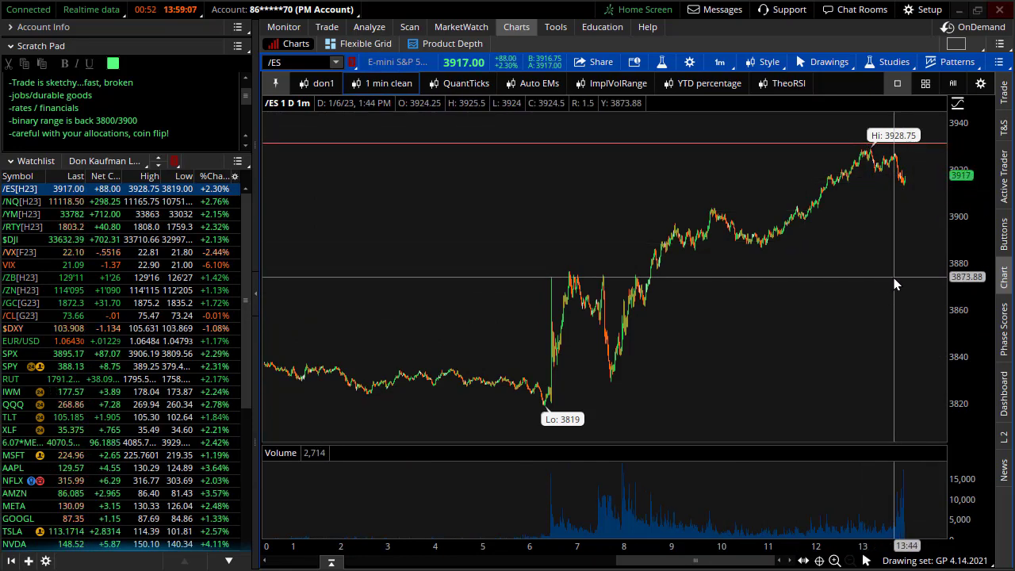
pyautogui.click(318, 85)
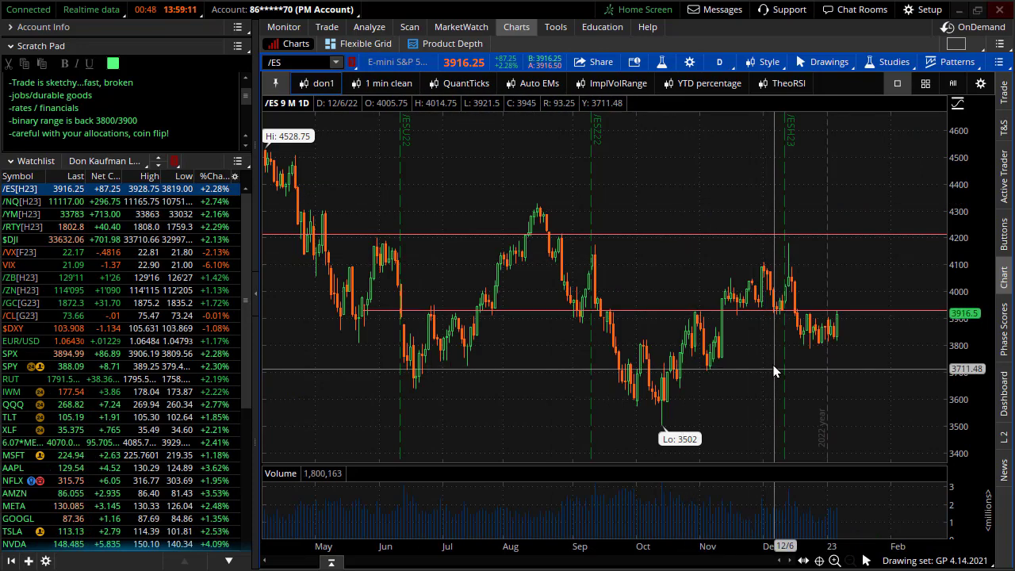
pyautogui.scroll(5, 775, 371)
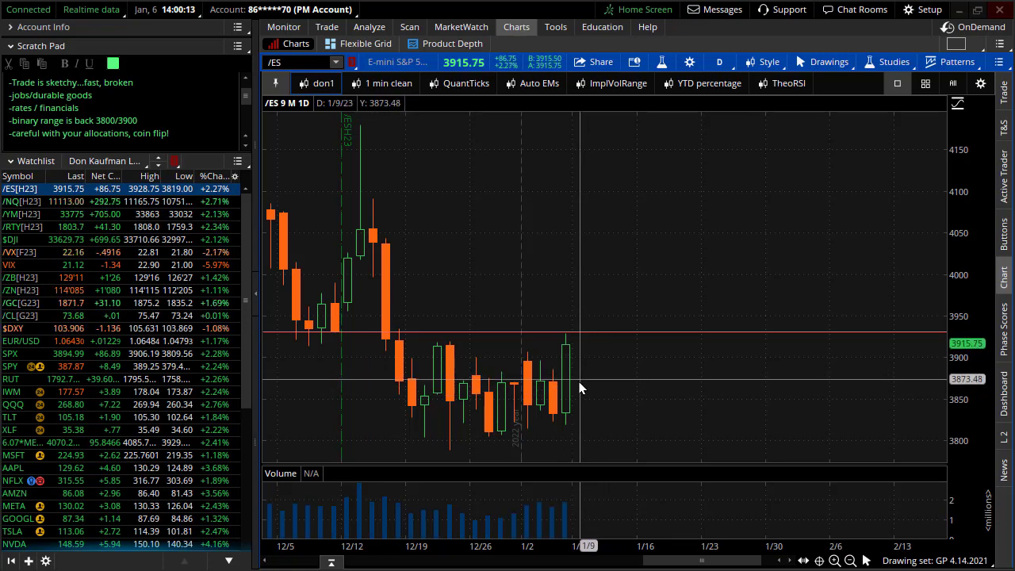
pyautogui.scroll(5, 587, 390)
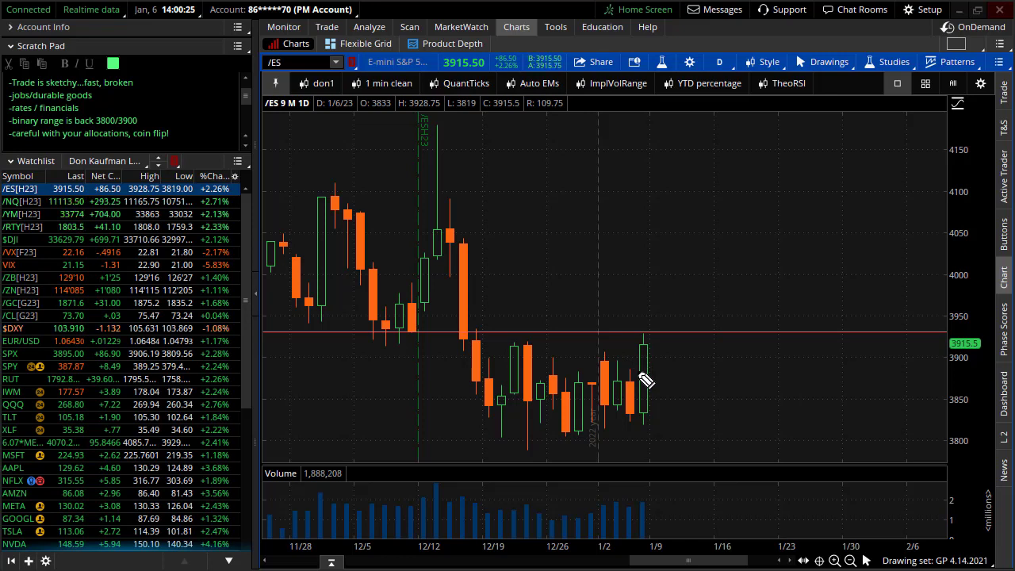
pyautogui.moveTo(643, 383); pyautogui.dragTo(685, 240)
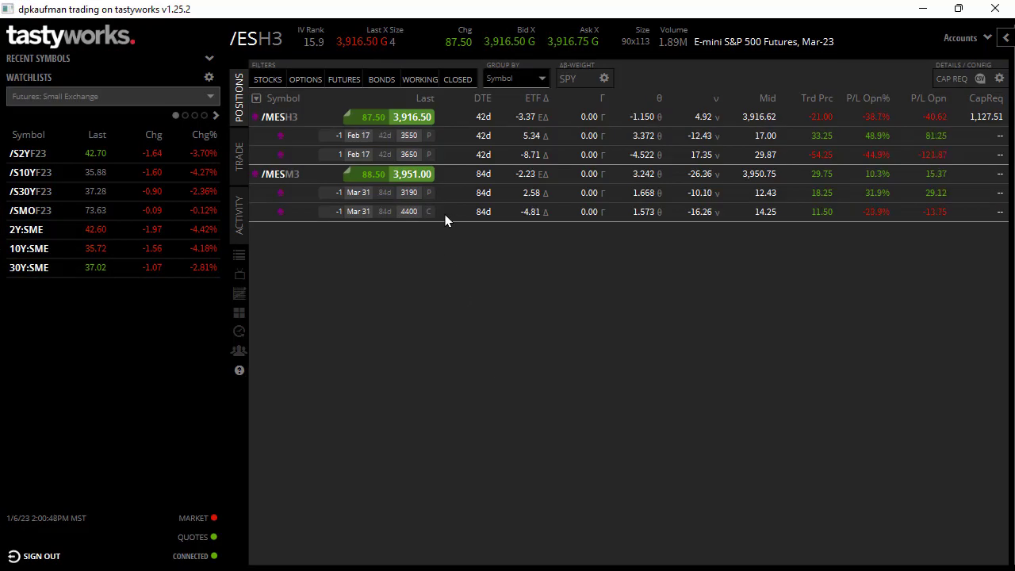
# In tastyworks, list both accounts' positions together to review the /MES and SPY spreads, selecting the short Apr 21 445 SPY call
pyautogui.click(444, 214)
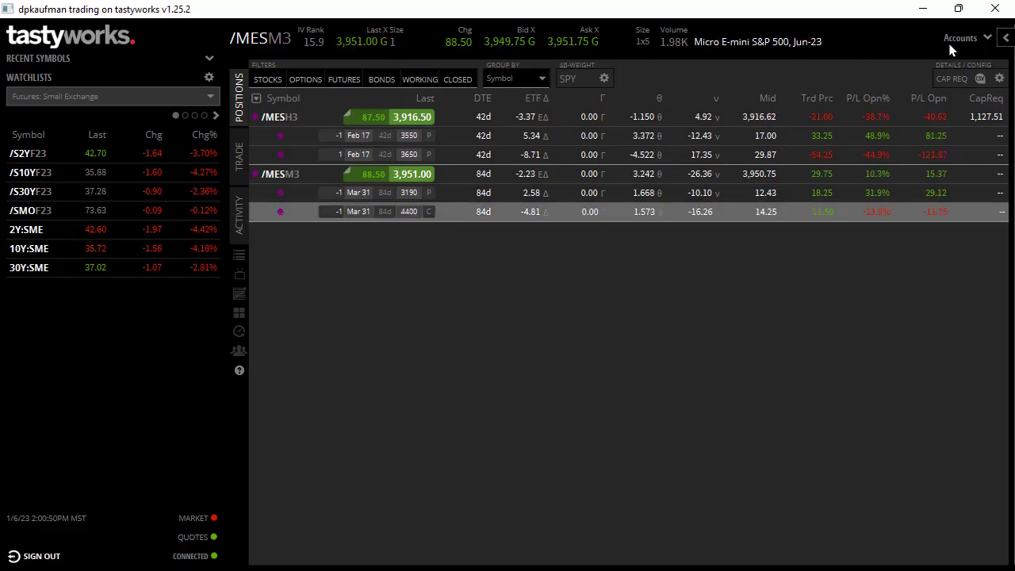
pyautogui.click(983, 40)
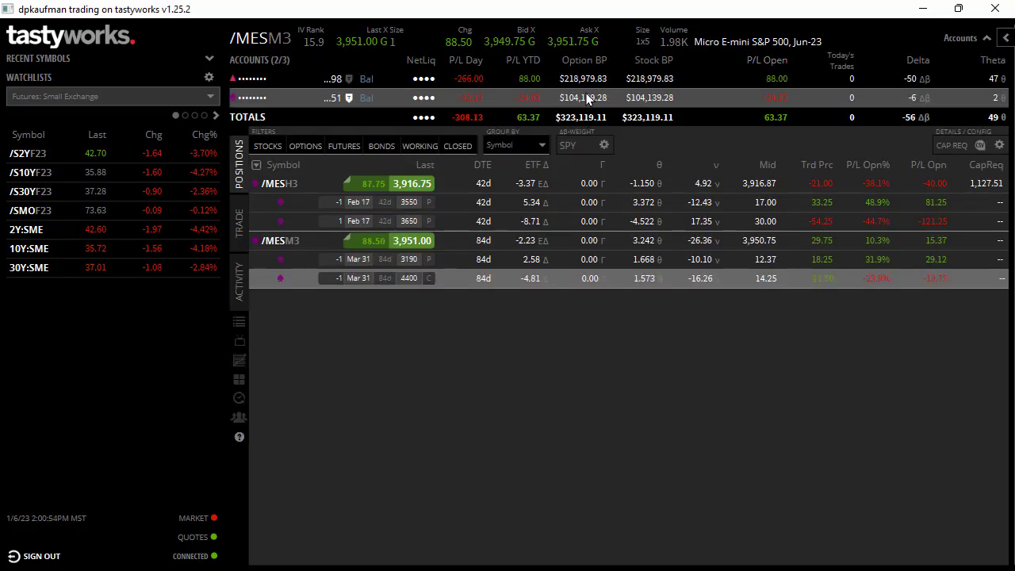
pyautogui.click(585, 83)
pyautogui.keyDown('ctrl'); pyautogui.click(584, 97); pyautogui.keyUp('ctrl')
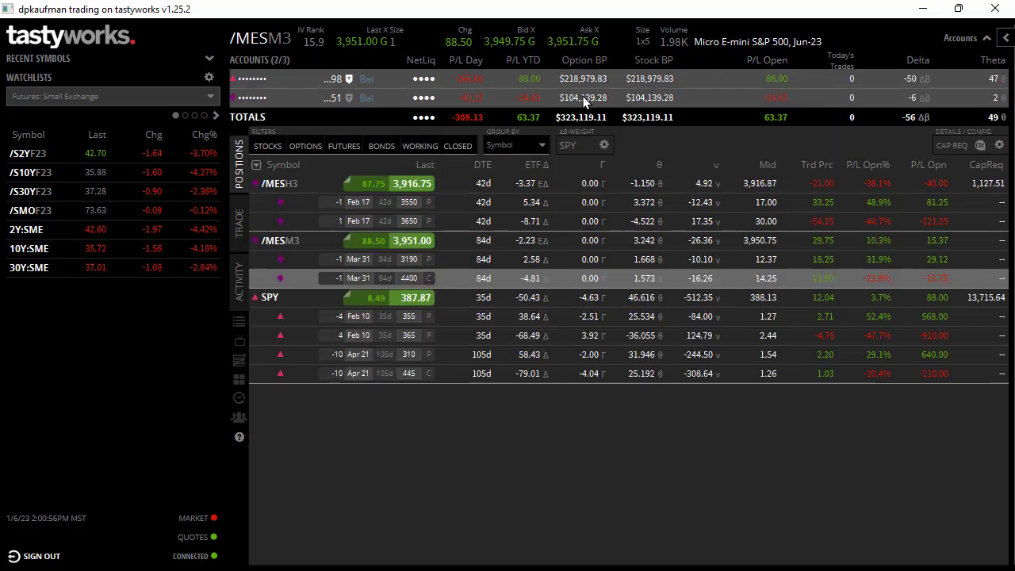
pyautogui.click(405, 377)
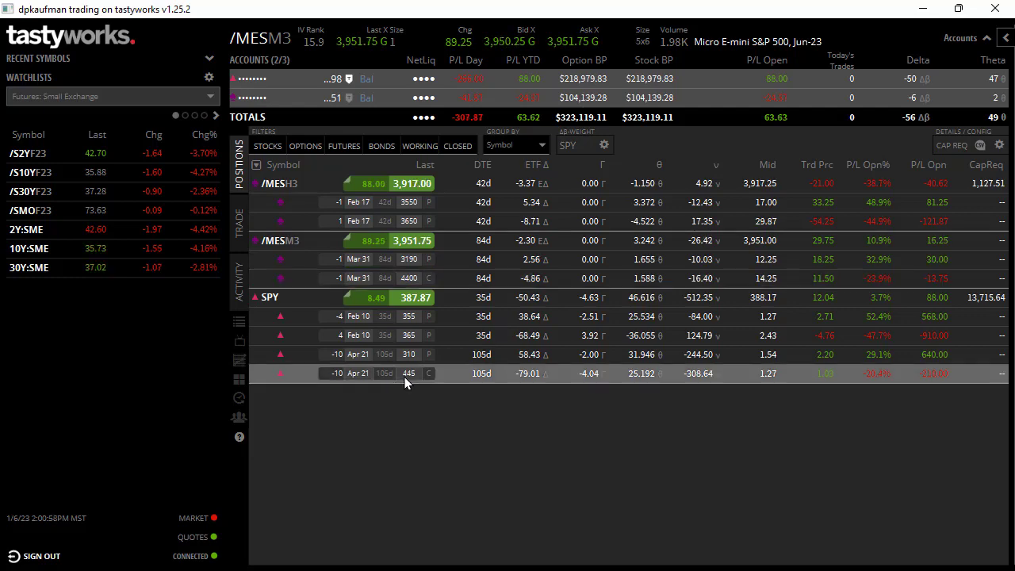
pyautogui.click(987, 39)
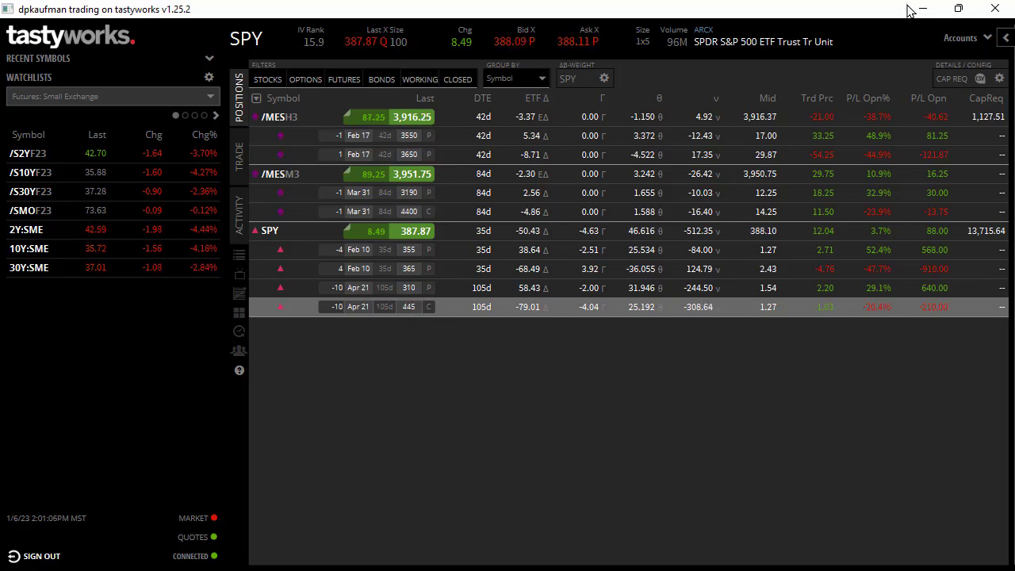
# Switch back to thinkorswim and show /ES in the 1 min clean layout after reviewing its daily chart
pyautogui.hotkey('alt', 'Tab')
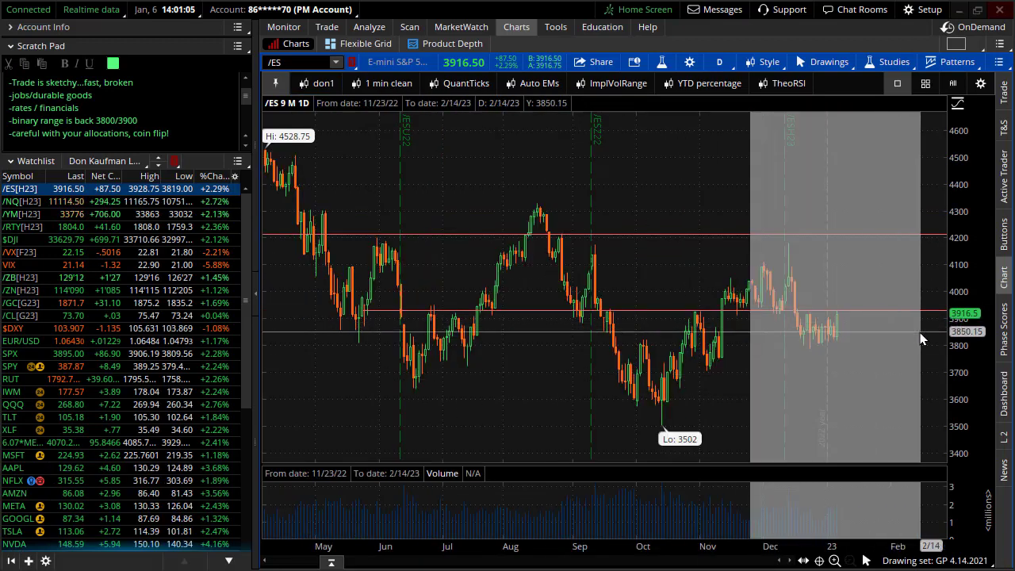
pyautogui.moveTo(966, 238); pyautogui.dragTo(966, 279)
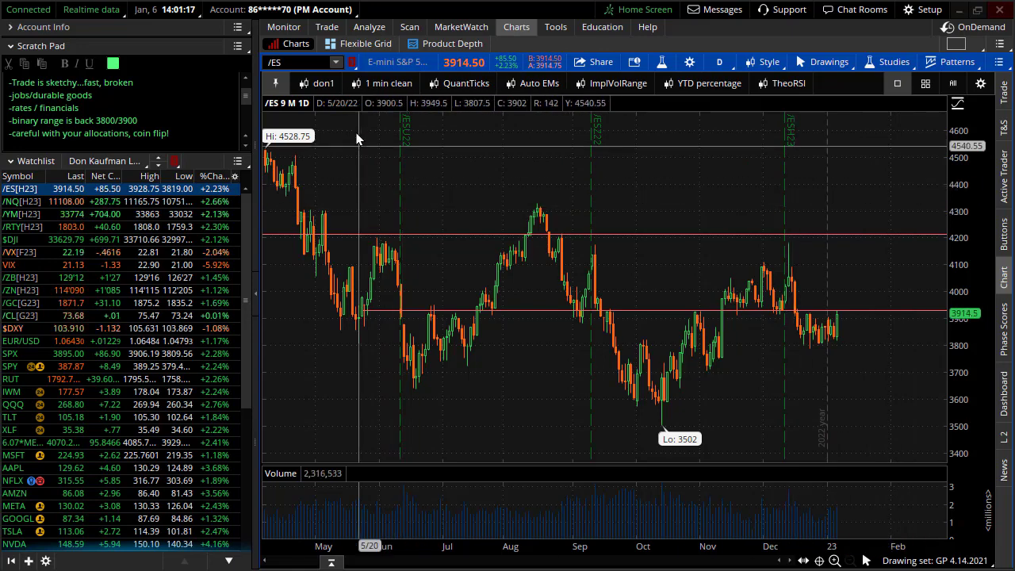
pyautogui.click(370, 84)
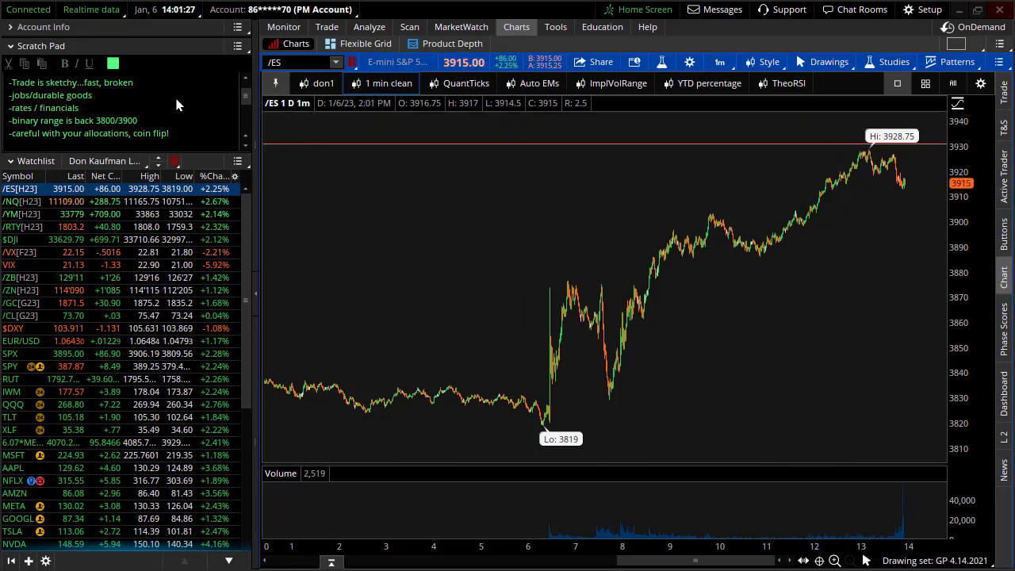
# Reread the Scratch Pad notes from the heading down to this week's profits and losses
pyautogui.scroll(1, 183, 110)
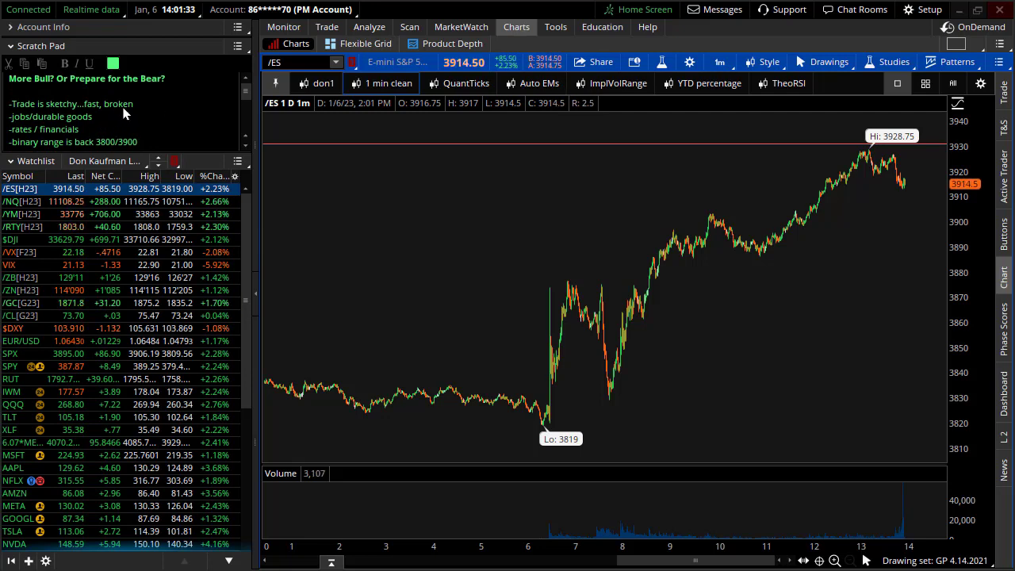
pyautogui.scroll(-3, 127, 119)
pyautogui.scroll(-1, 131, 118)
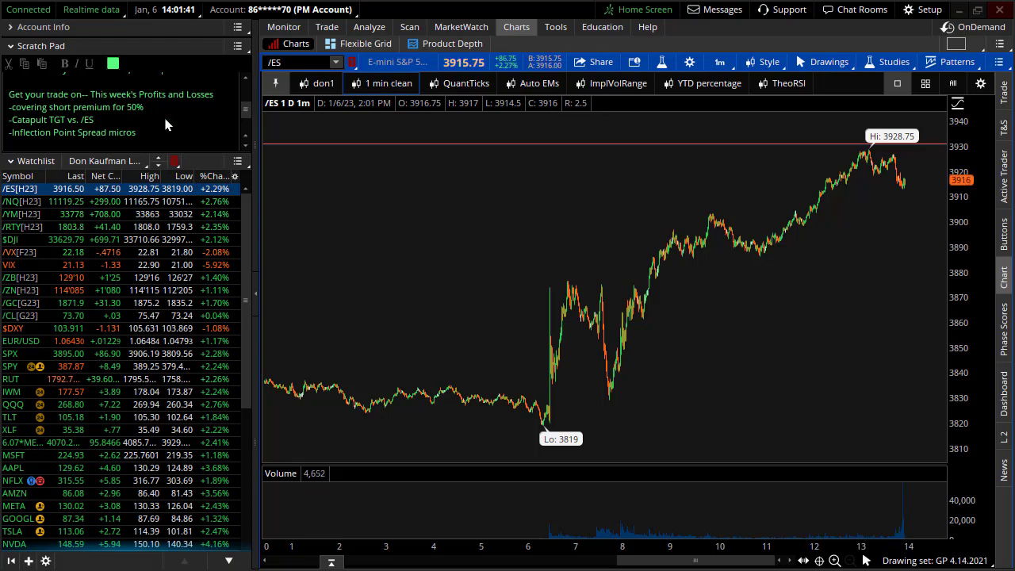
# Open the trading page's order area, collapse order entry, and detach the Order and Strategy Book into its own window
pyautogui.click(327, 29)
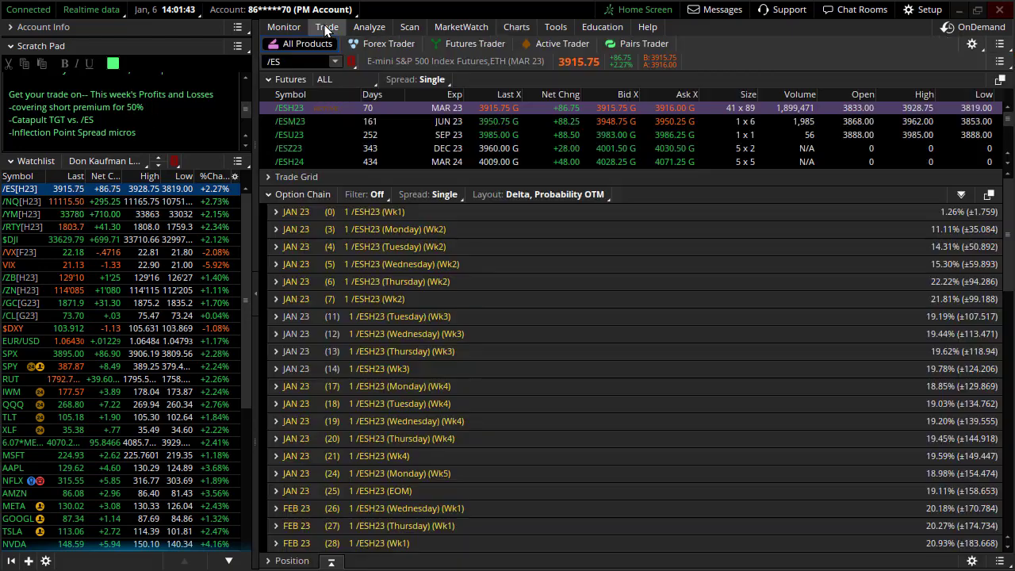
pyautogui.click(331, 562)
pyautogui.click(311, 562)
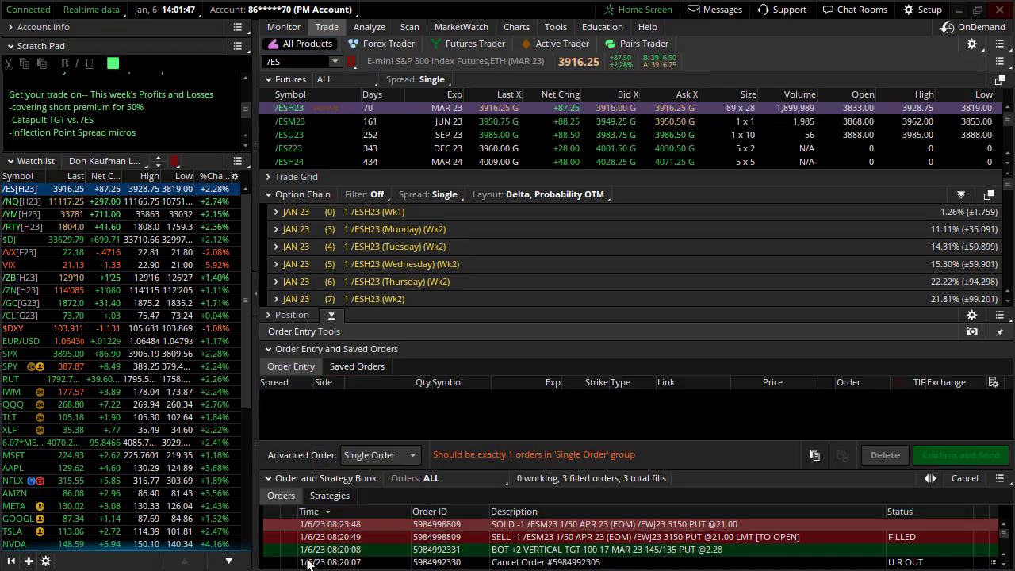
pyautogui.click(288, 348)
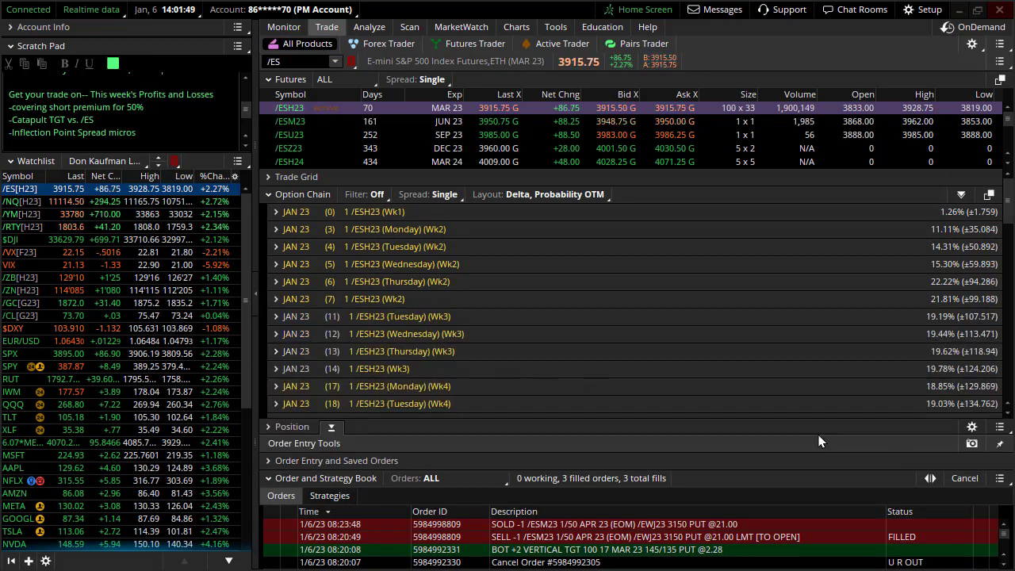
pyautogui.click(999, 478)
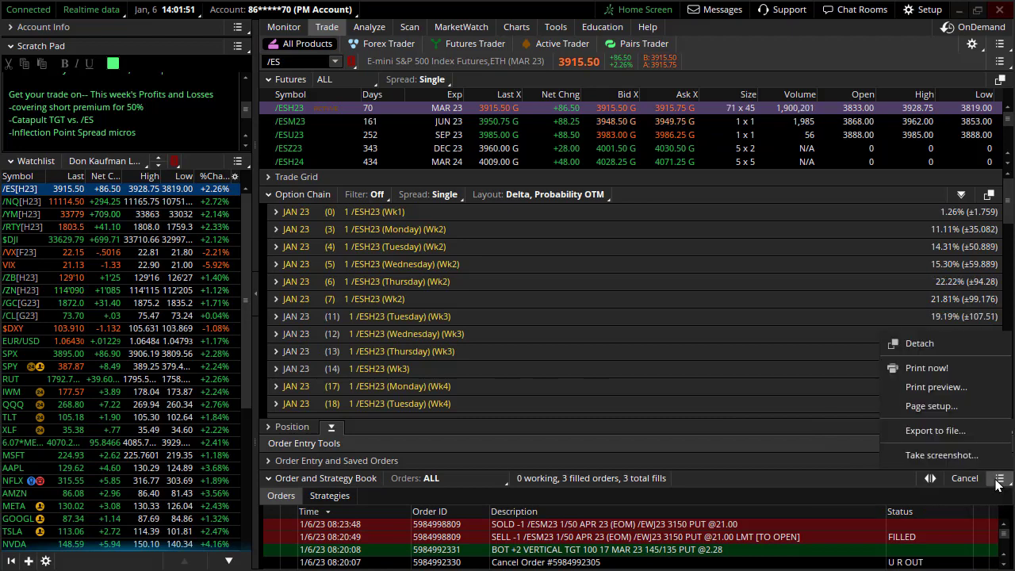
pyautogui.click(919, 343)
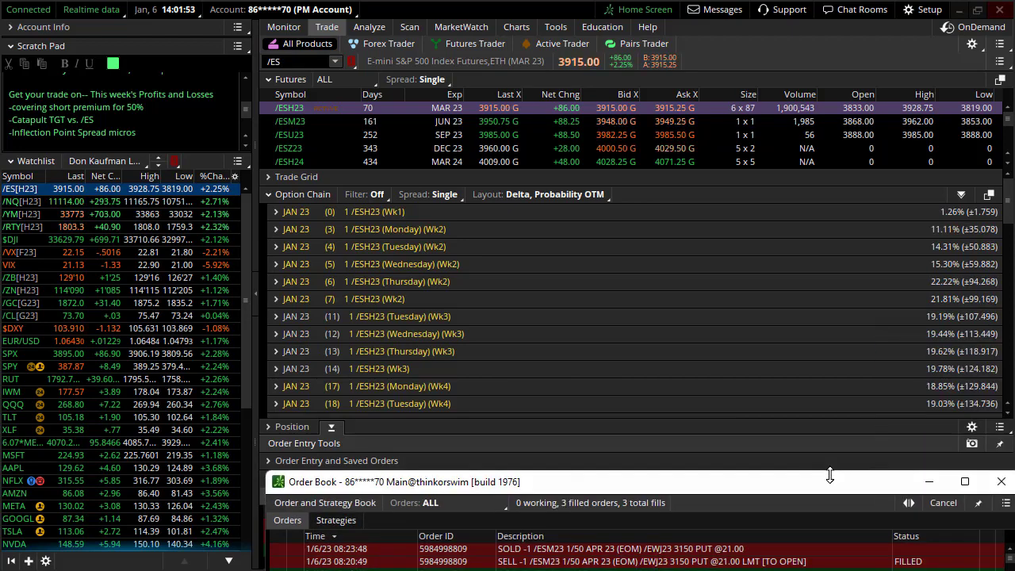
# Enlarge and centre the detached order book to review the January 6 fills, and close it
pyautogui.moveTo(832, 479); pyautogui.dragTo(751, 339)
pyautogui.moveTo(762, 433); pyautogui.dragTo(628, 234)
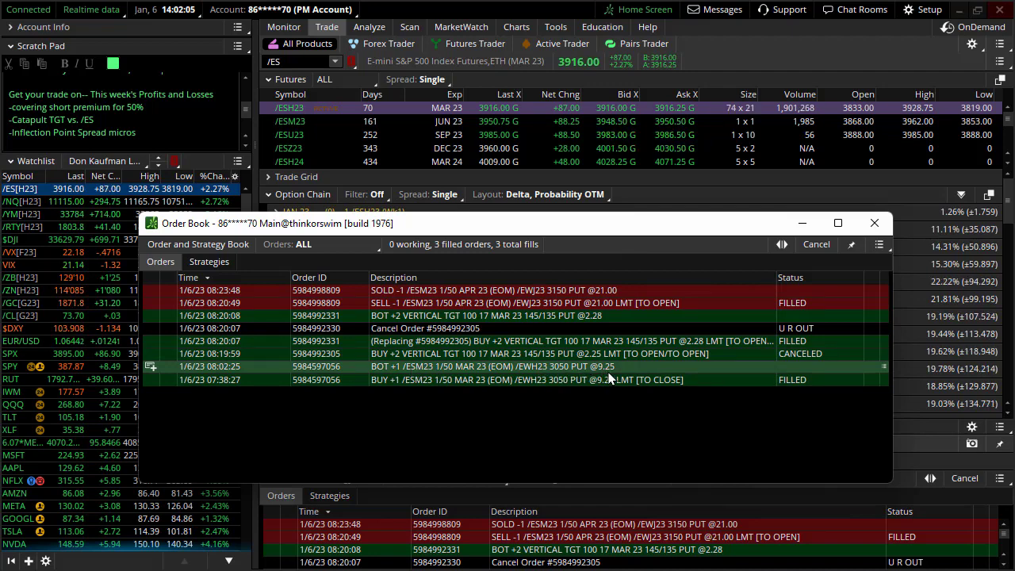
pyautogui.click(874, 222)
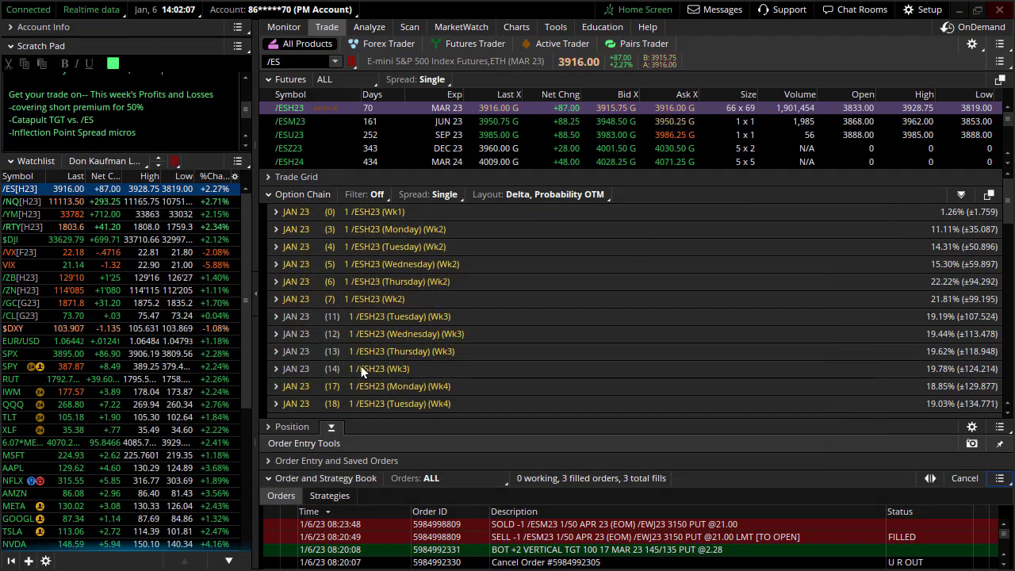
# Review the open /ES option positions on the trading page, and collapse the position list again
pyautogui.click(289, 427)
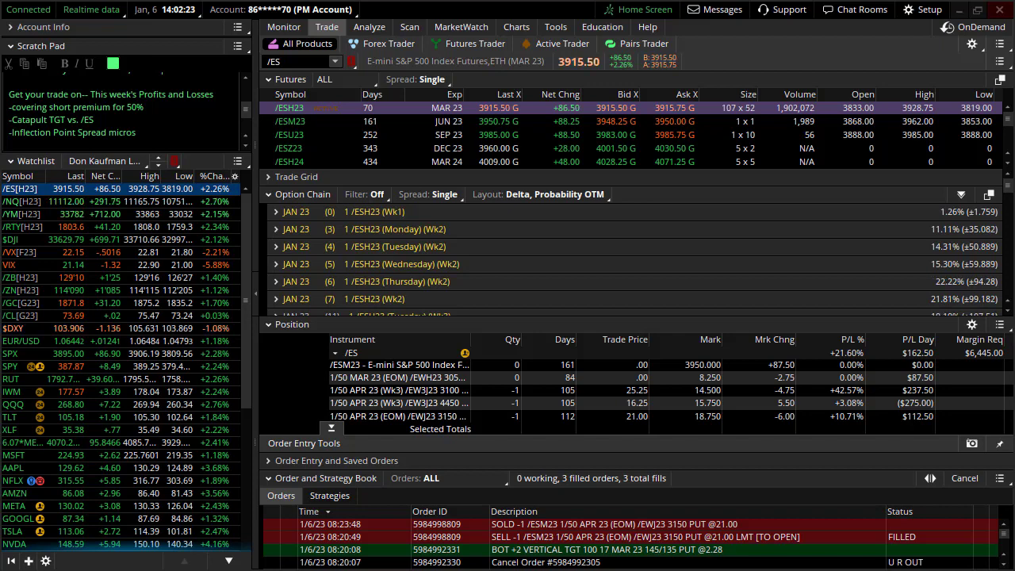
pyautogui.rightClick(760, 529)
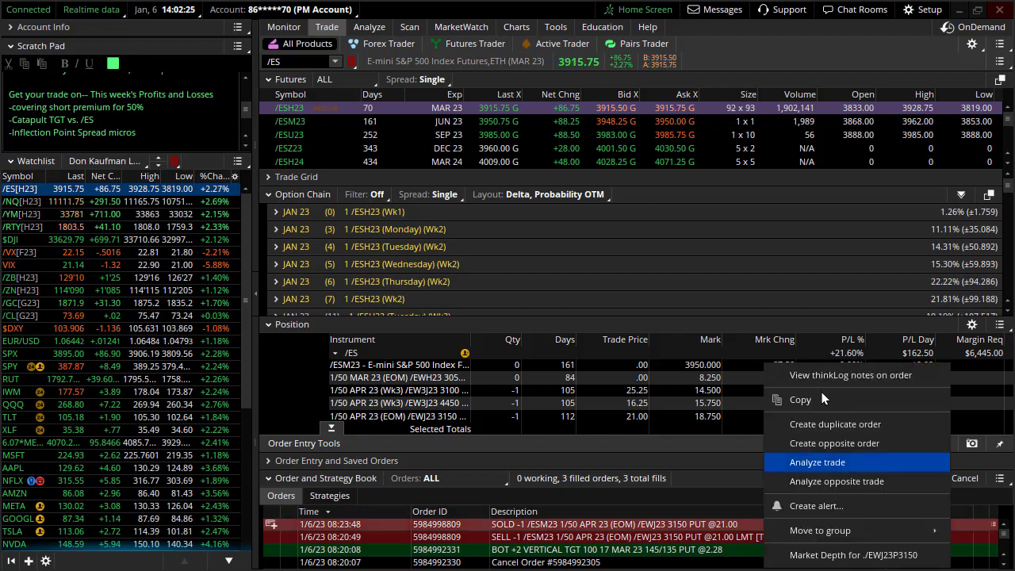
pyautogui.click(637, 498)
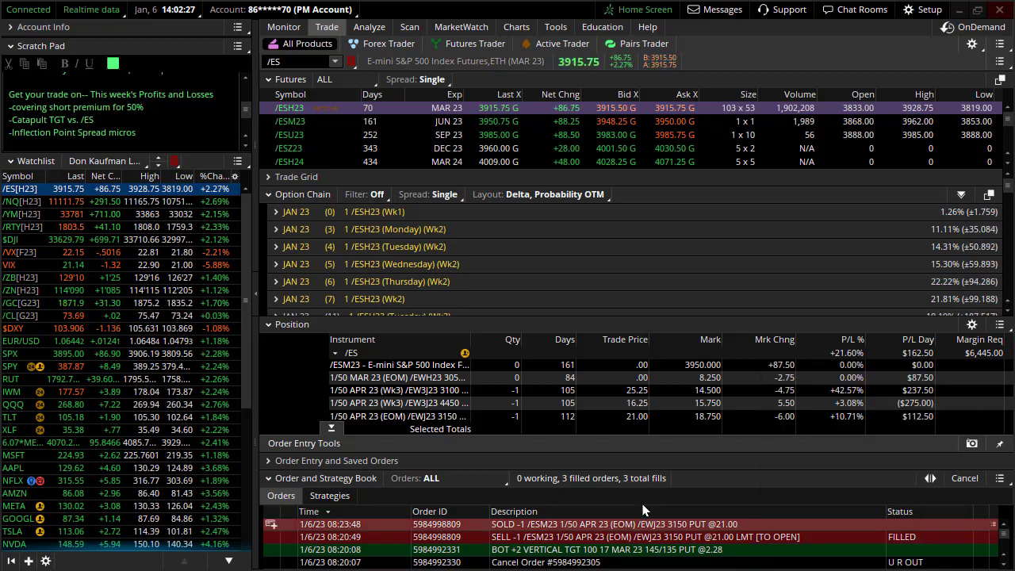
pyautogui.click(293, 325)
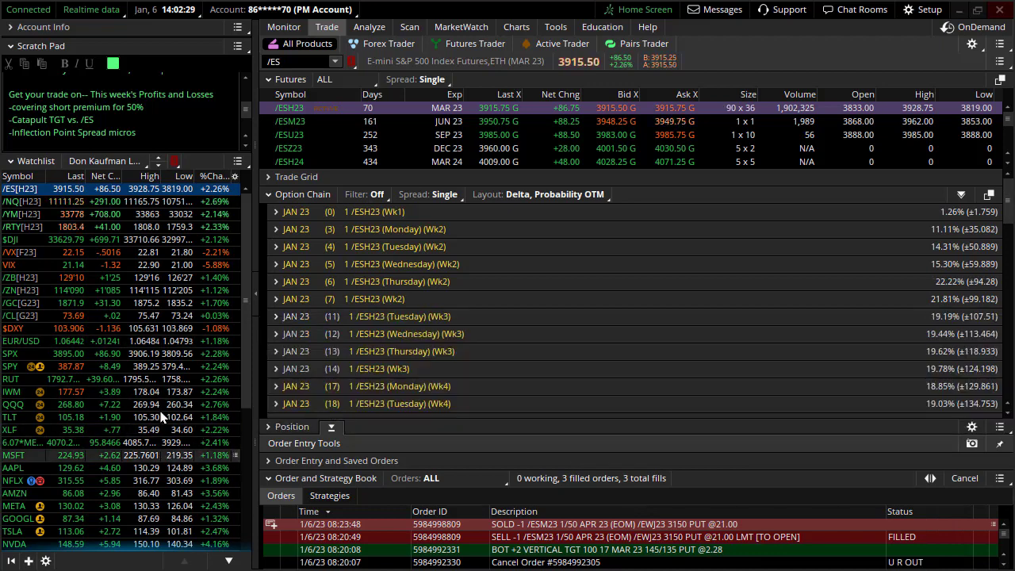
# Load TGT from the watchlist and expand its 17 MAR 23 option chain to view the 145/135 put strikes
pyautogui.scroll(-1, 168, 485)
pyautogui.scroll(-4, 167, 512)
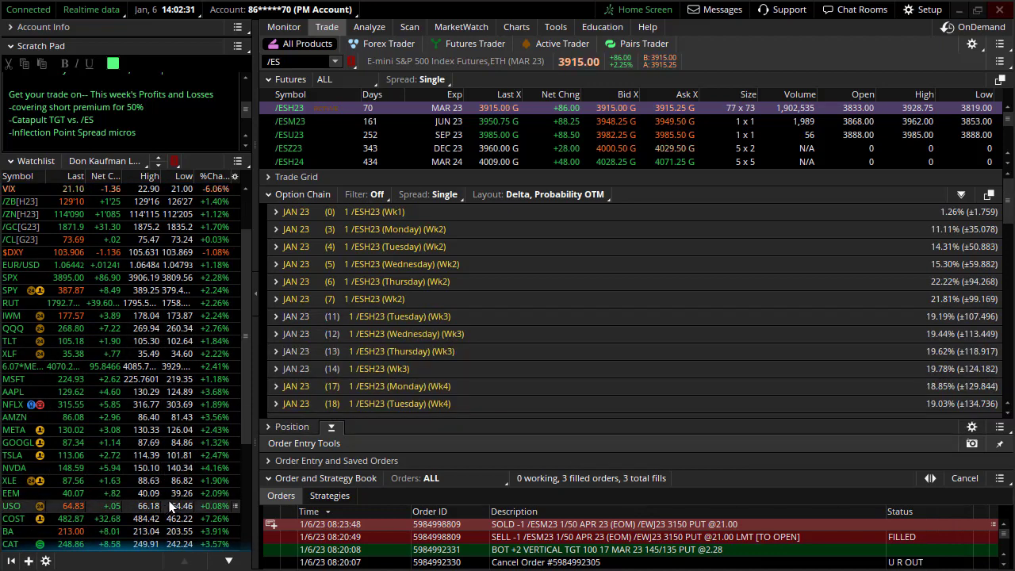
pyautogui.click(159, 458)
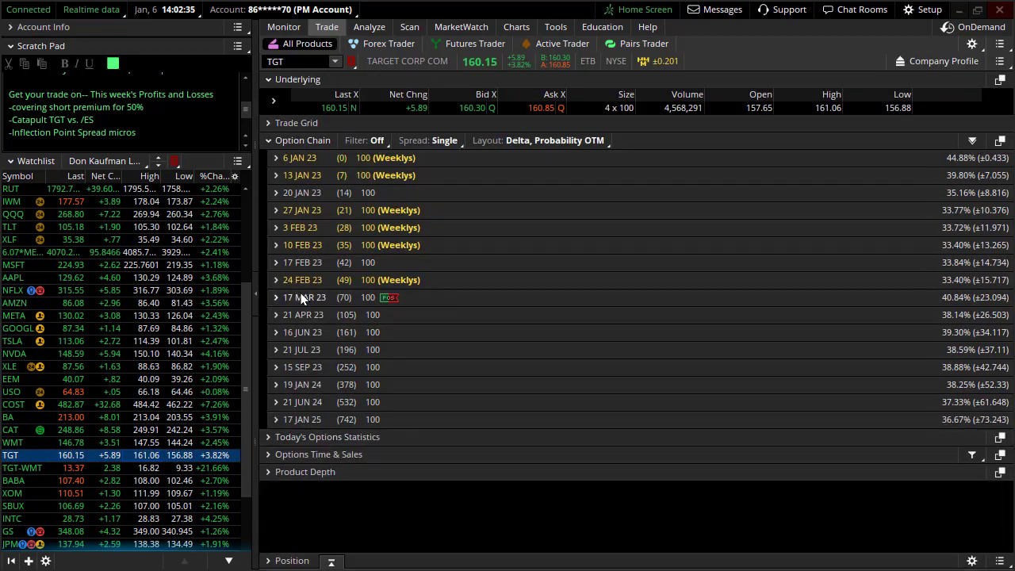
pyautogui.click(302, 297)
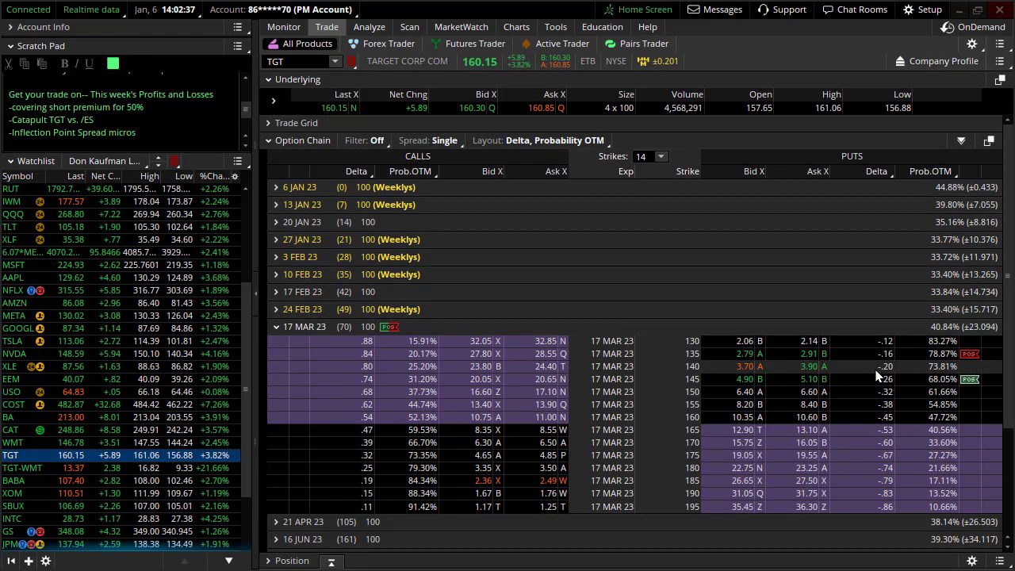
# Chart TGT in the daily don1 layout
pyautogui.click(518, 26)
pyautogui.click(322, 86)
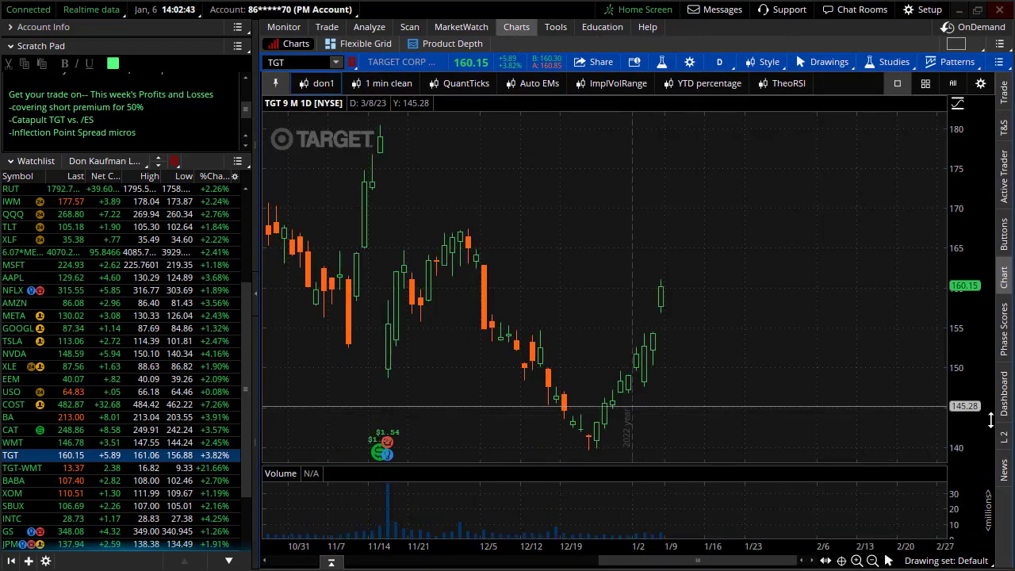
# Sketch a falling TGT price path to about 142, and check it against the 17 MAR 23 put strikes and the nine-month chart lows
pyautogui.moveTo(668, 292); pyautogui.dragTo(721, 432)
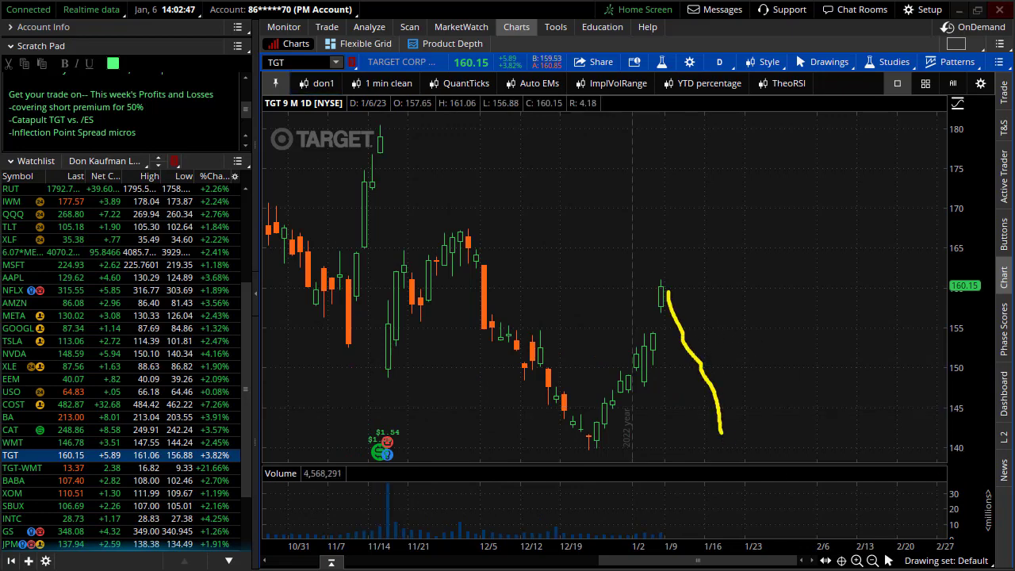
pyautogui.click(327, 26)
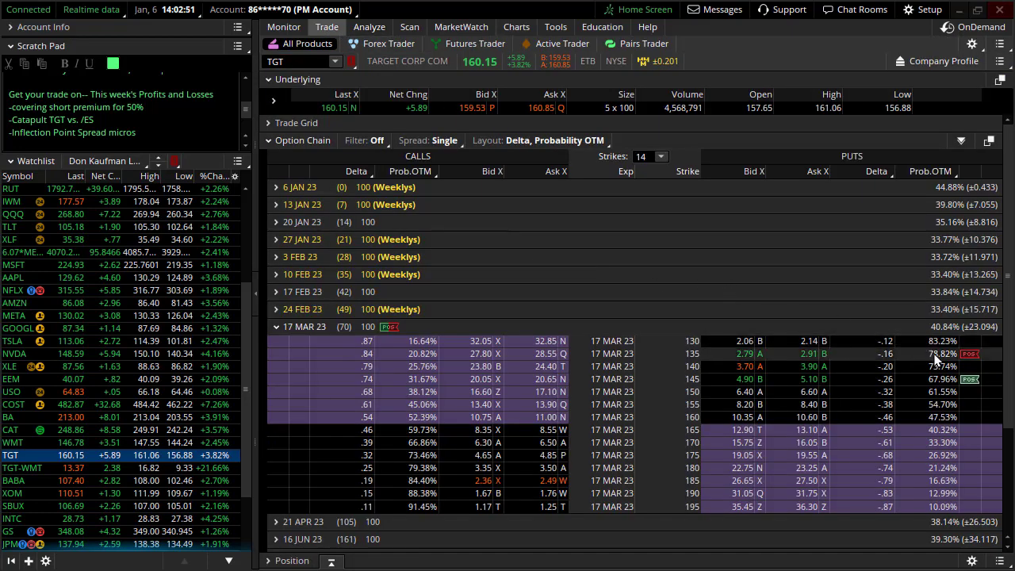
pyautogui.click(516, 26)
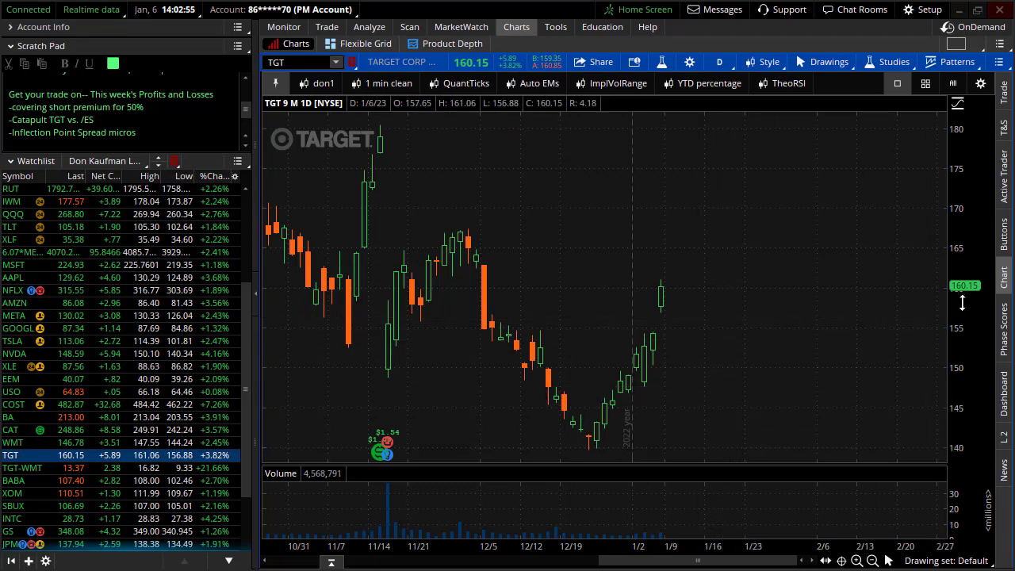
pyautogui.moveTo(962, 307); pyautogui.dragTo(967, 377)
pyautogui.scroll(-5, 851, 361)
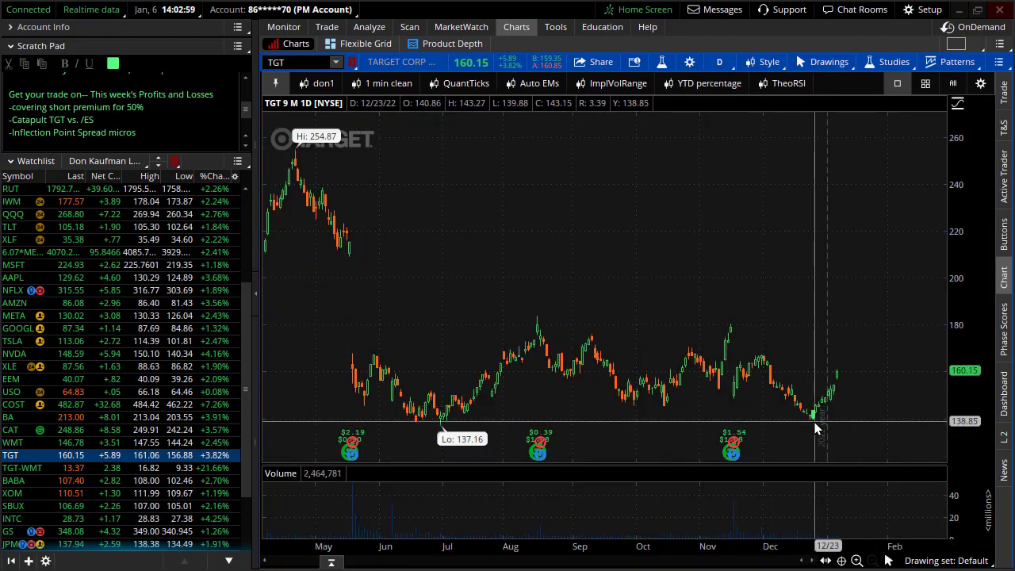
pyautogui.click(327, 27)
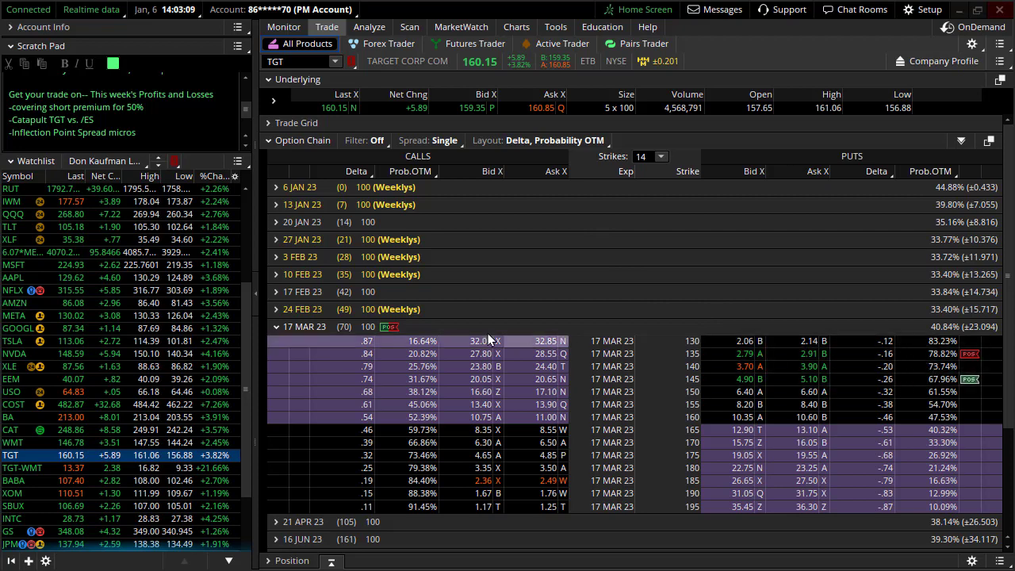
# Load /ES from the watchlist and browse its option chain to the April 2023 expirations that hold positions
pyautogui.scroll(5, 206, 262)
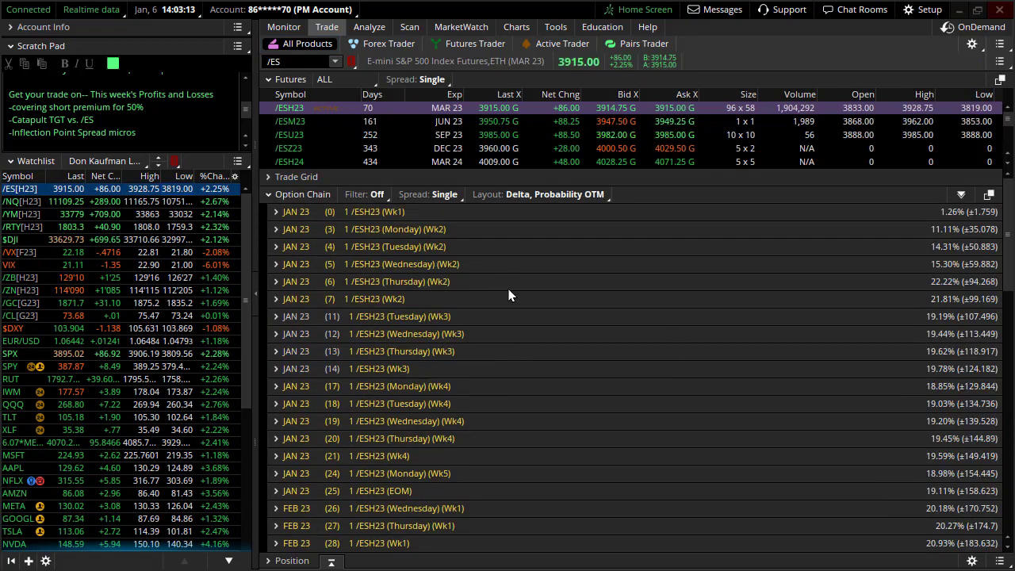
pyautogui.scroll(-5, 444, 323)
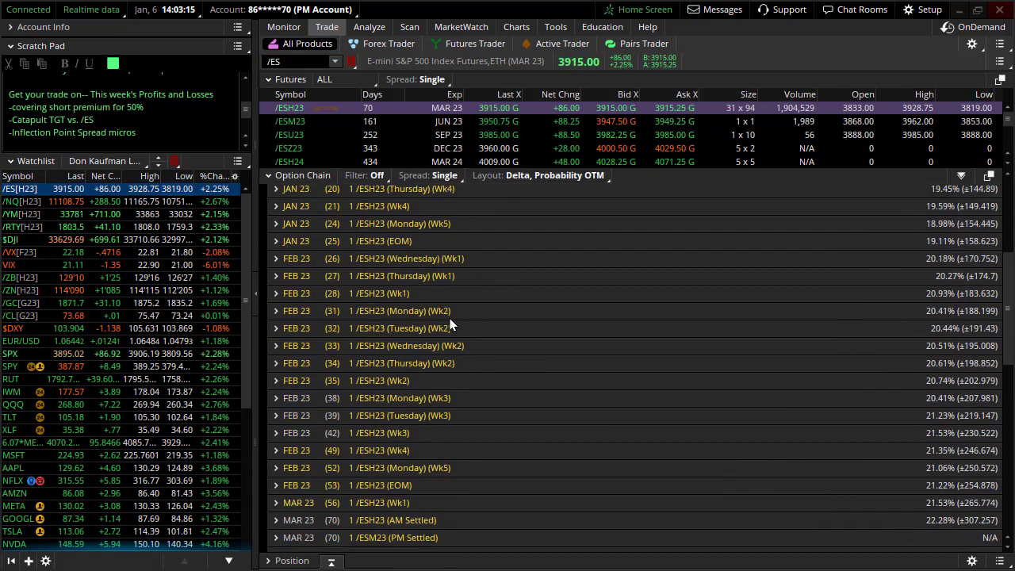
pyautogui.scroll(-2, 441, 314)
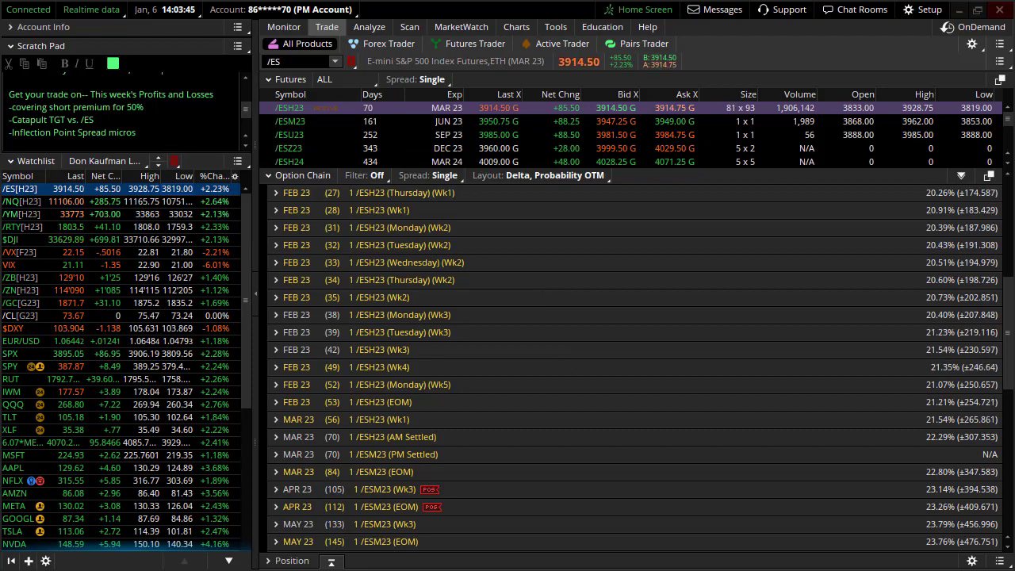
# Switch to tastyworks and highlight the Feb 17 3550/3650 puts under /MESH3 and the Mar 31 3190/4400 strangle under /MESM3
pyautogui.hotkey('alt', 'Tab')
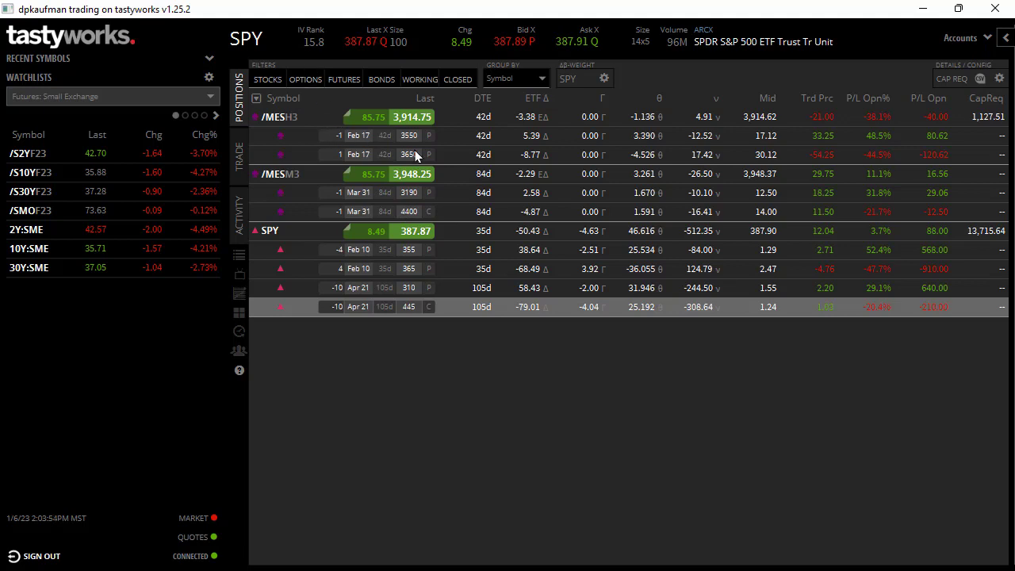
pyautogui.moveTo(581, 145); pyautogui.dragTo(585, 159)
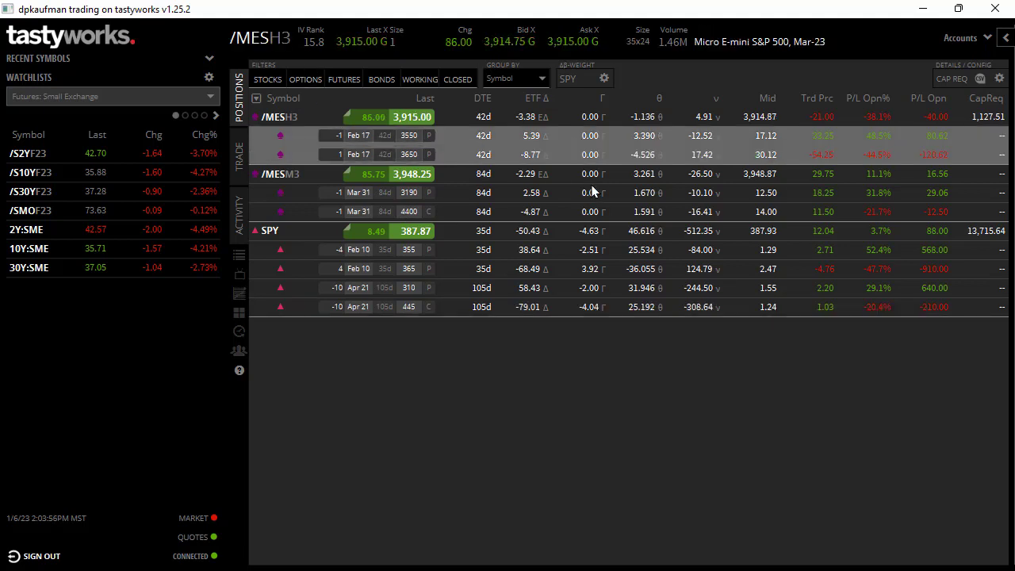
pyautogui.moveTo(596, 199); pyautogui.dragTo(611, 217)
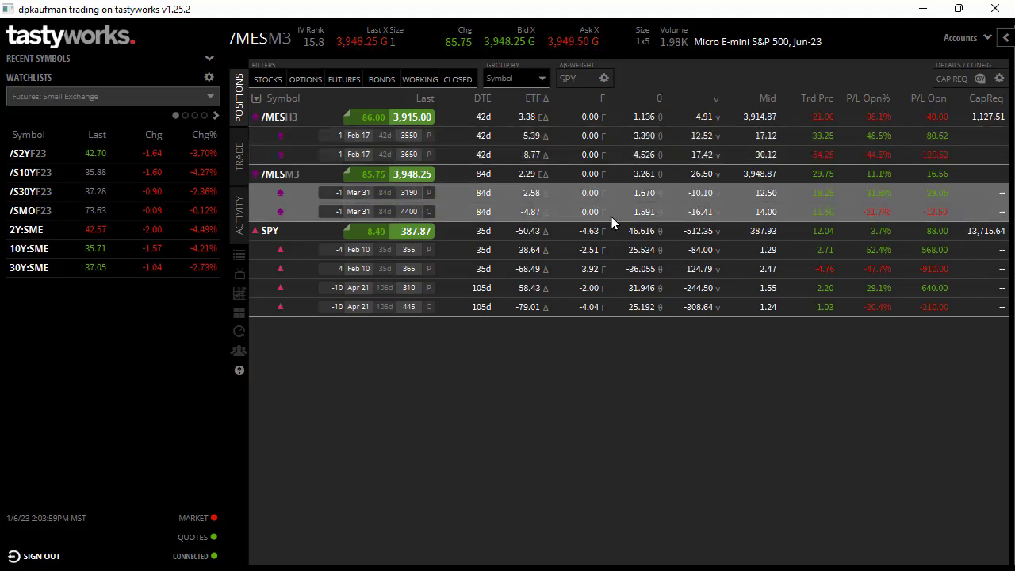
# Collapse the SPY positions to review the capital requirements, and return to thinkorswim
pyautogui.click(274, 238)
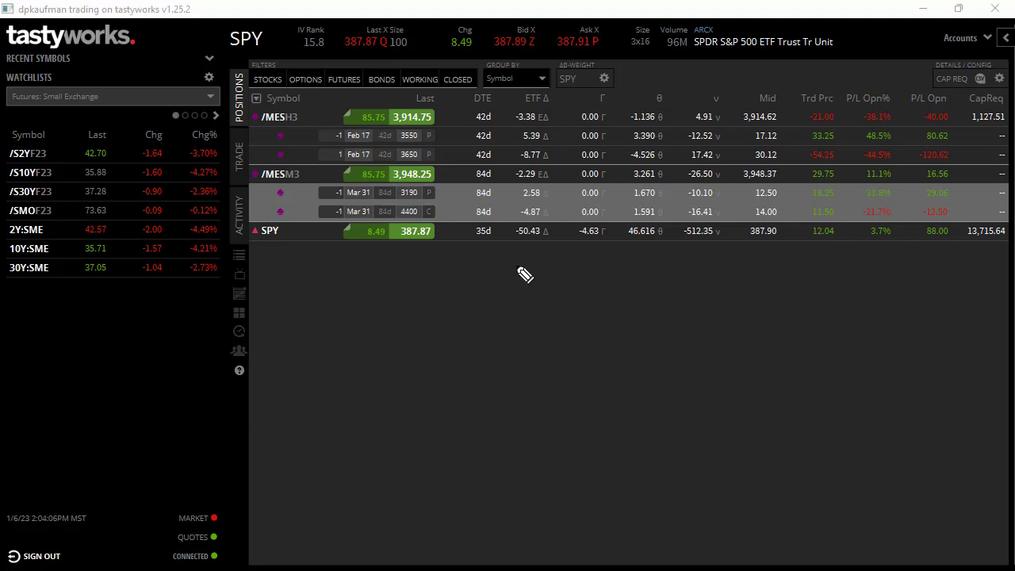
pyautogui.moveTo(991, 101)
pyautogui.mouseDown()
pyautogui.moveTo(996, 128)
pyautogui.moveTo(1001, 118)
pyautogui.mouseUp()
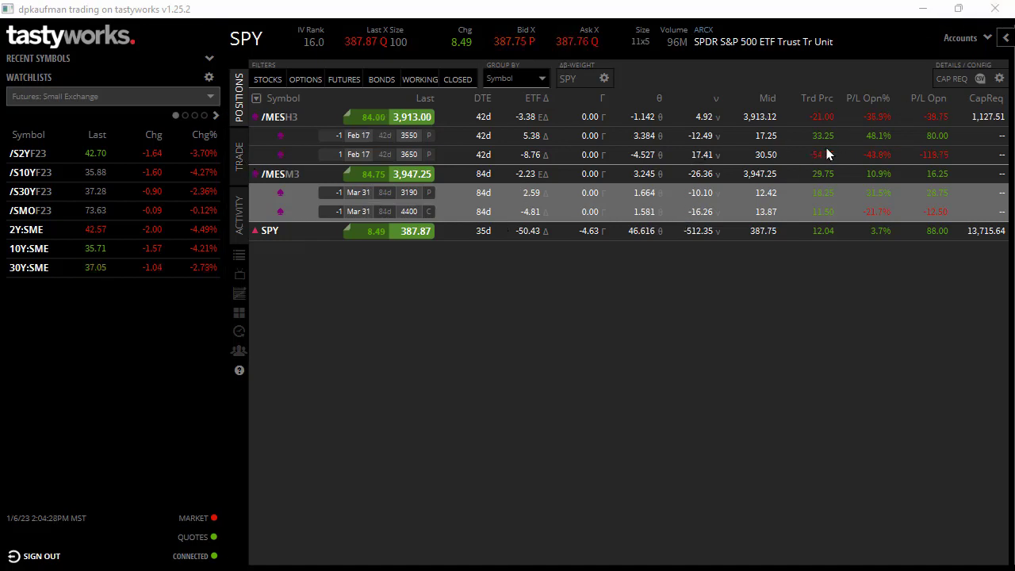
pyautogui.click(923, 10)
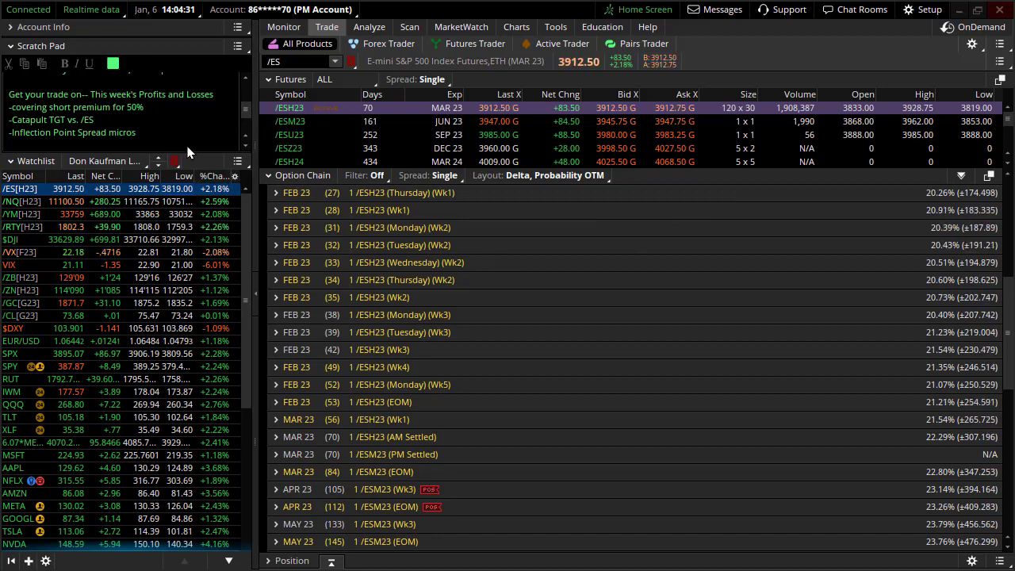
# Highlight the Inflection Point Spread micros note in the scratch pad, and place the cursor after the next-week SPX expected move line
pyautogui.moveTo(145, 139); pyautogui.dragTo(8, 133)
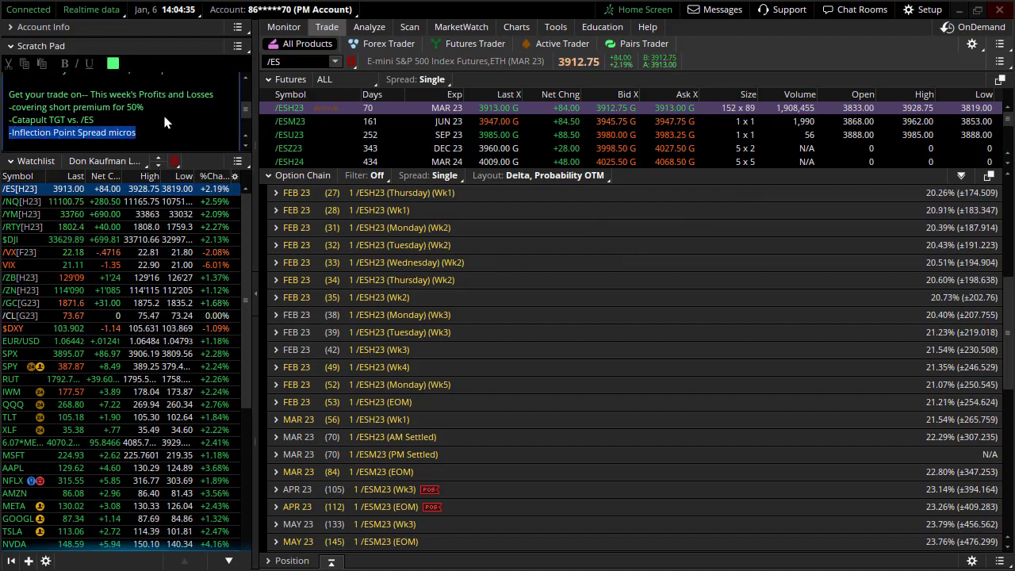
pyautogui.scroll(-3, 171, 123)
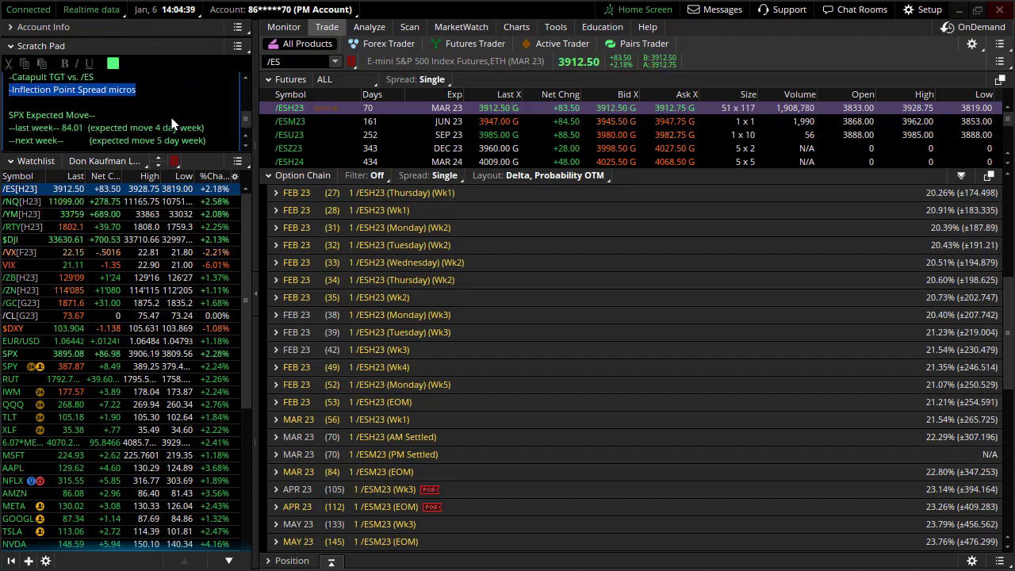
pyautogui.scroll(-1, 173, 124)
pyautogui.click(211, 128)
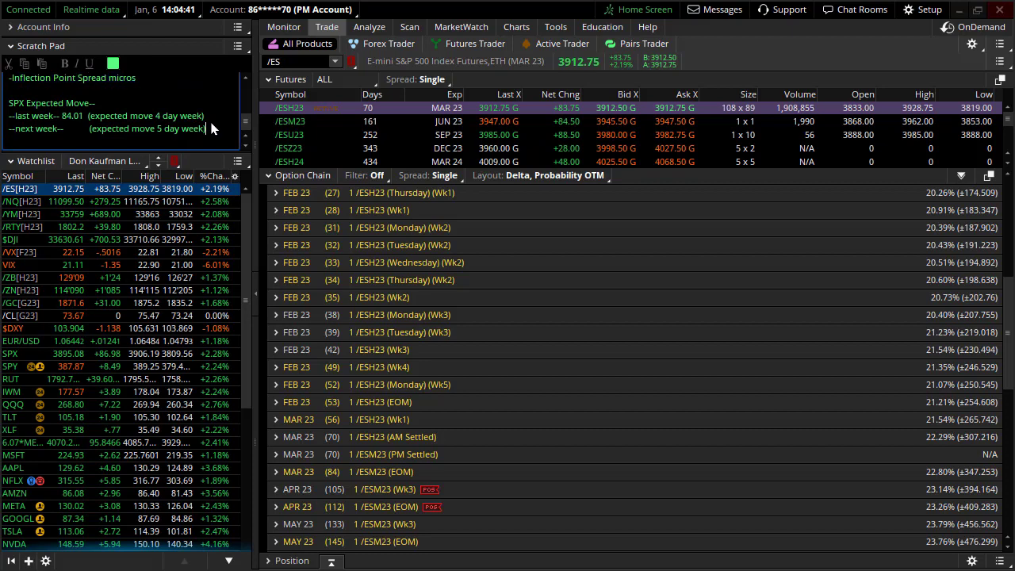
# Chart SPX with its weekly expected-move lines, framed on mid-December to early January
pyautogui.click(119, 354)
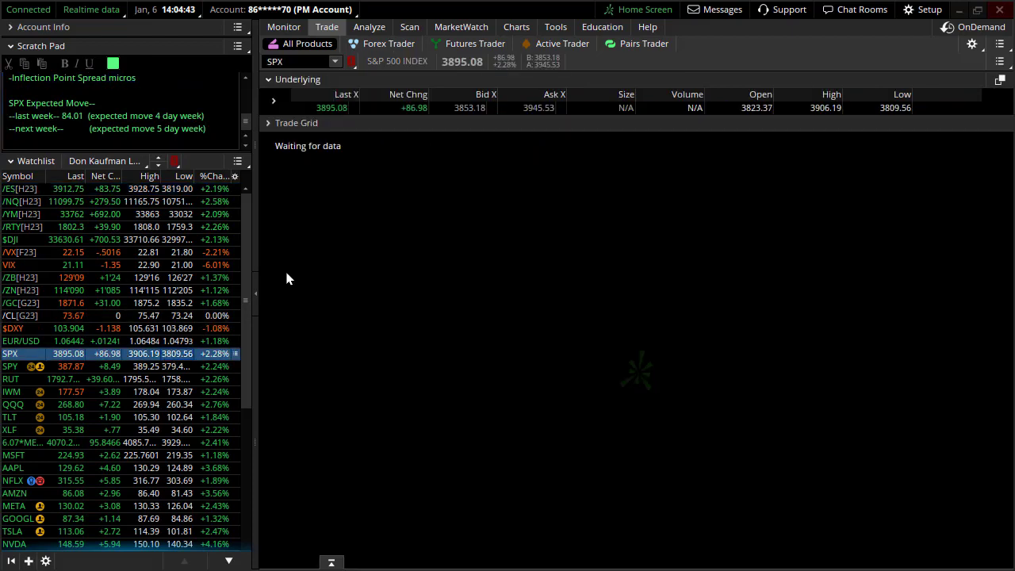
pyautogui.click(516, 27)
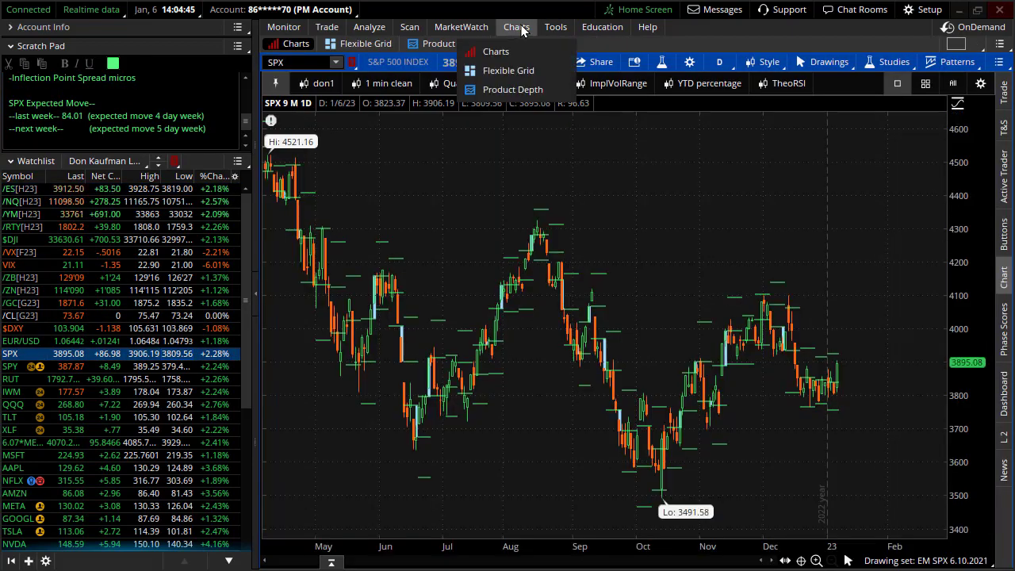
pyautogui.scroll(5, 863, 456)
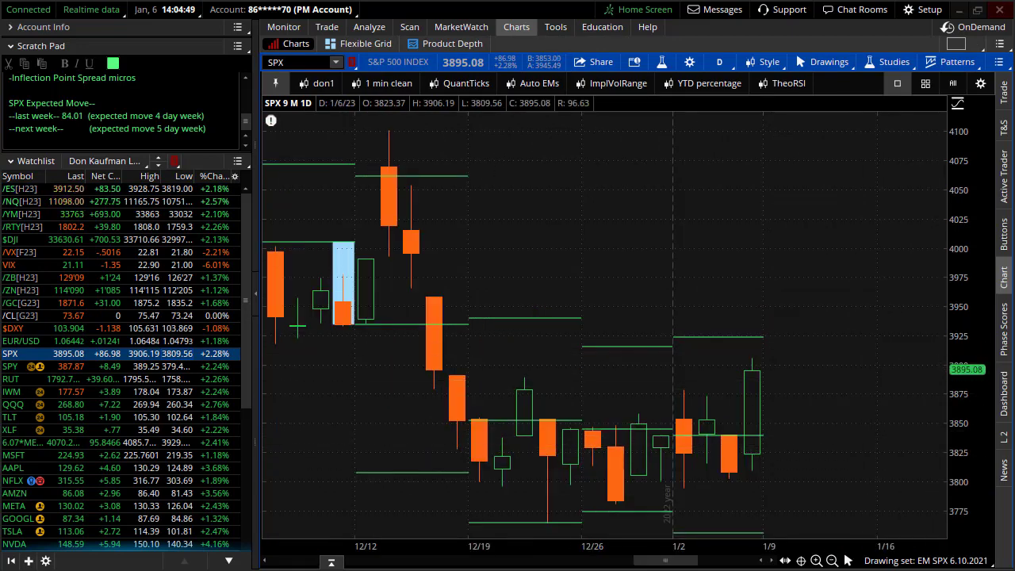
# Cross out the middle lines of the last two weekly SPX ranges, and mark the current week's upper and lower expected-move lines
pyautogui.moveTo(616, 417); pyautogui.dragTo(649, 452)
pyautogui.moveTo(669, 417)
pyautogui.mouseDown()
pyautogui.moveTo(632, 446)
pyautogui.moveTo(720, 447)
pyautogui.mouseUp()
pyautogui.moveTo(726, 419); pyautogui.dragTo(702, 436)
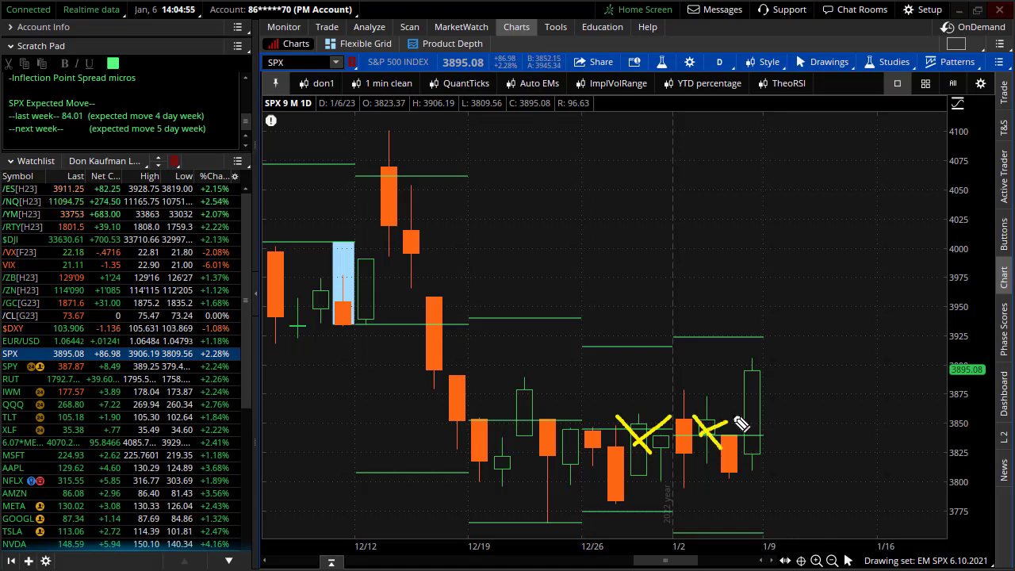
pyautogui.moveTo(713, 344); pyautogui.dragTo(731, 338)
pyautogui.moveTo(722, 501); pyautogui.dragTo(739, 504)
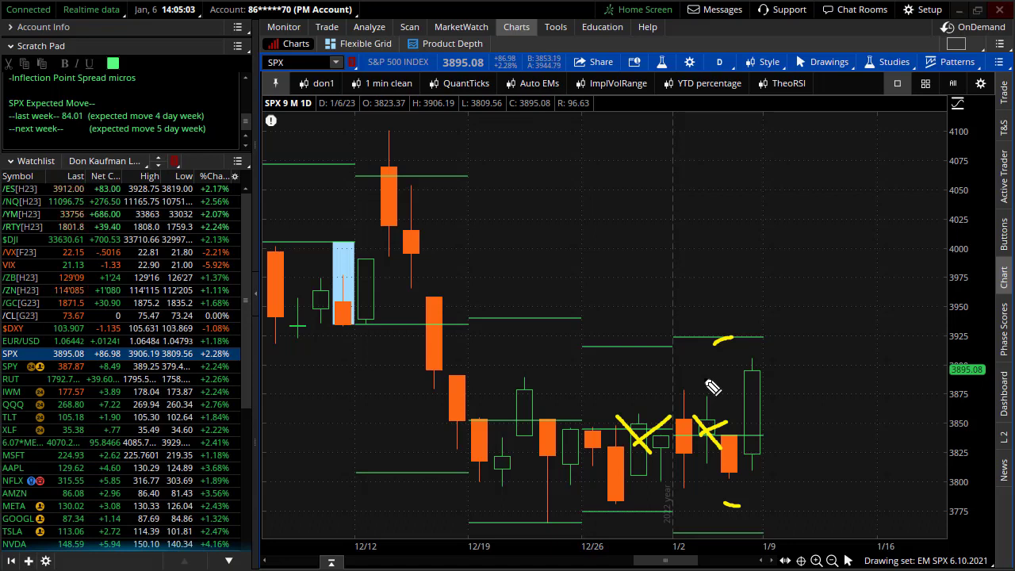
# Annotate the current week's SPX range with ±84 and curves from its middle to both bounds, and clear all the annotations
pyautogui.moveTo(728, 273); pyautogui.dragTo(766, 291)
pyautogui.moveTo(766, 263); pyautogui.dragTo(757, 323)
pyautogui.moveTo(679, 287)
pyautogui.mouseDown()
pyautogui.moveTo(680, 301)
pyautogui.moveTo(691, 289)
pyautogui.mouseUp()
pyautogui.moveTo(664, 314); pyautogui.dragTo(683, 313)
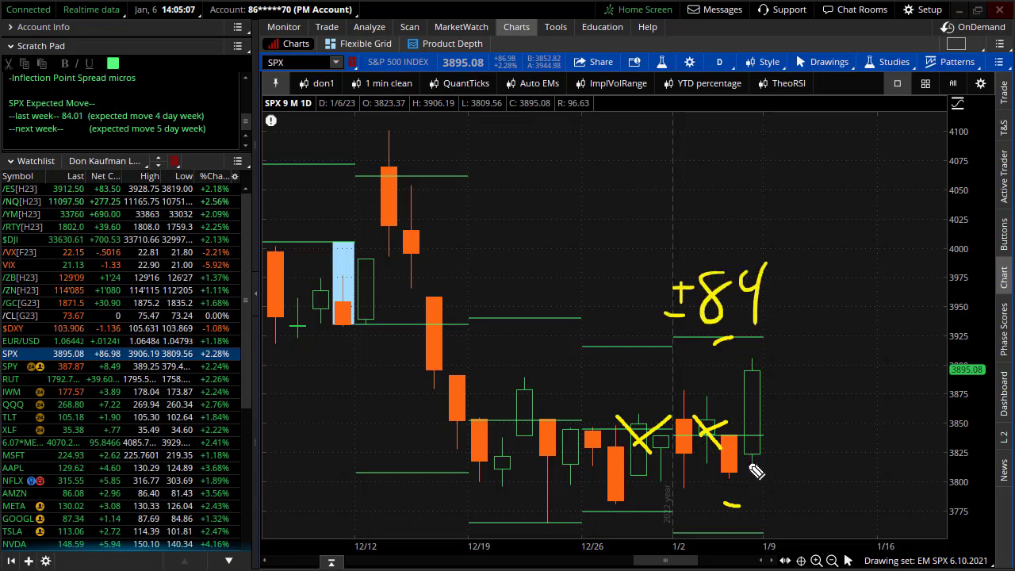
pyautogui.moveTo(729, 432)
pyautogui.mouseDown()
pyautogui.moveTo(723, 321)
pyautogui.moveTo(741, 508)
pyautogui.mouseUp()
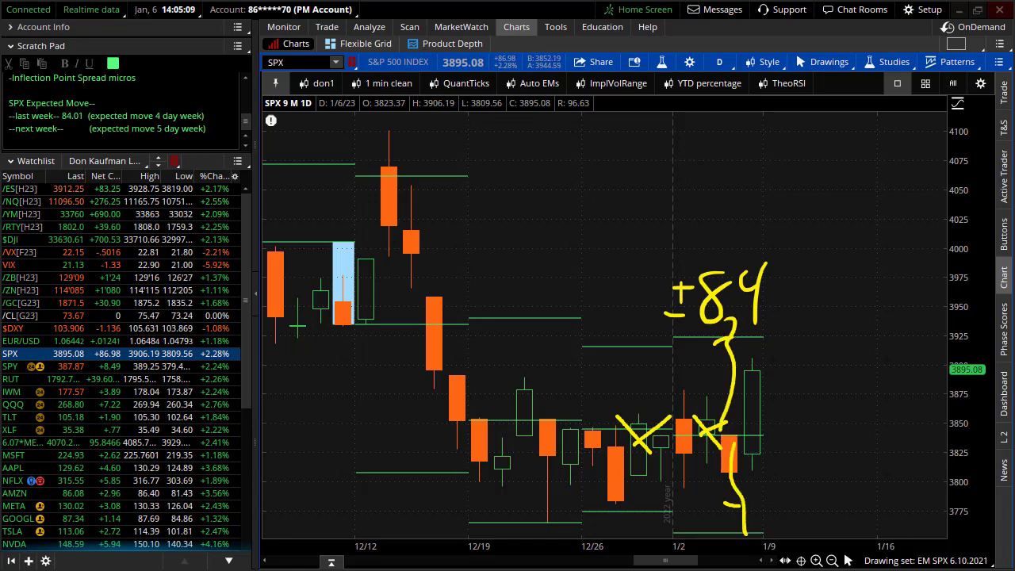
pyautogui.press('Escape')
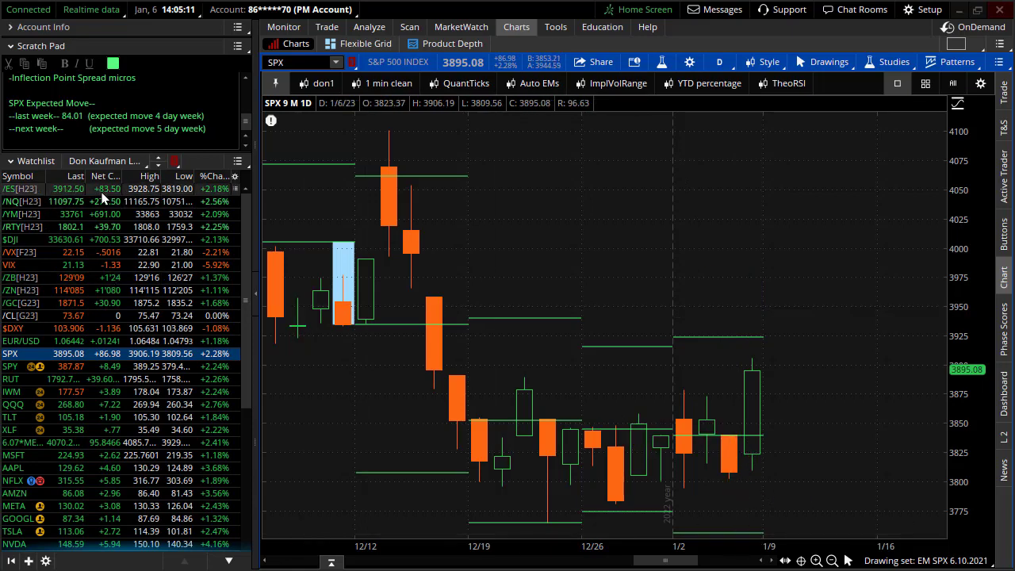
# View the /ES daily chart, and return to the SPX chart framed on late November to early January
pyautogui.click(101, 192)
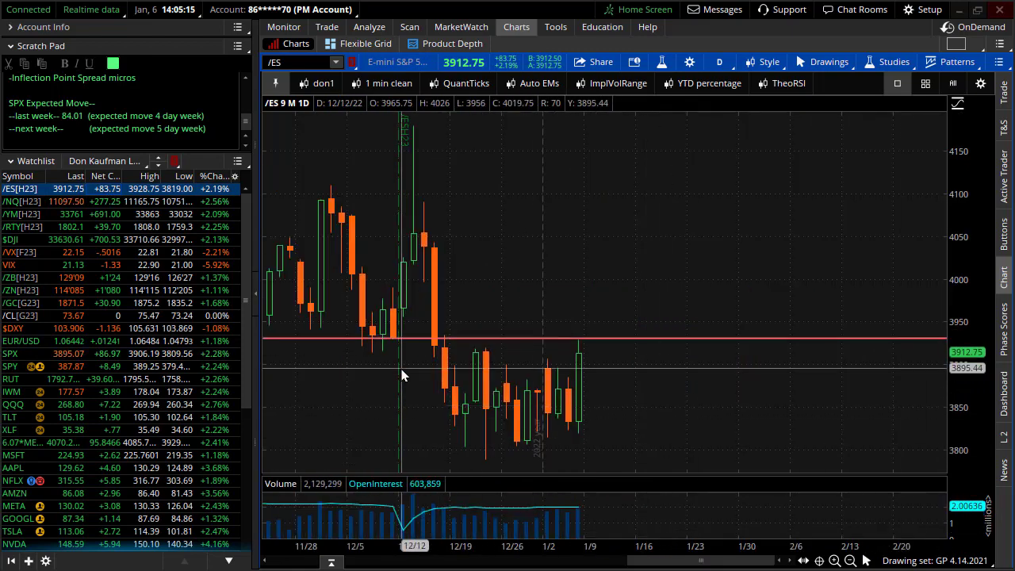
pyautogui.click(190, 357)
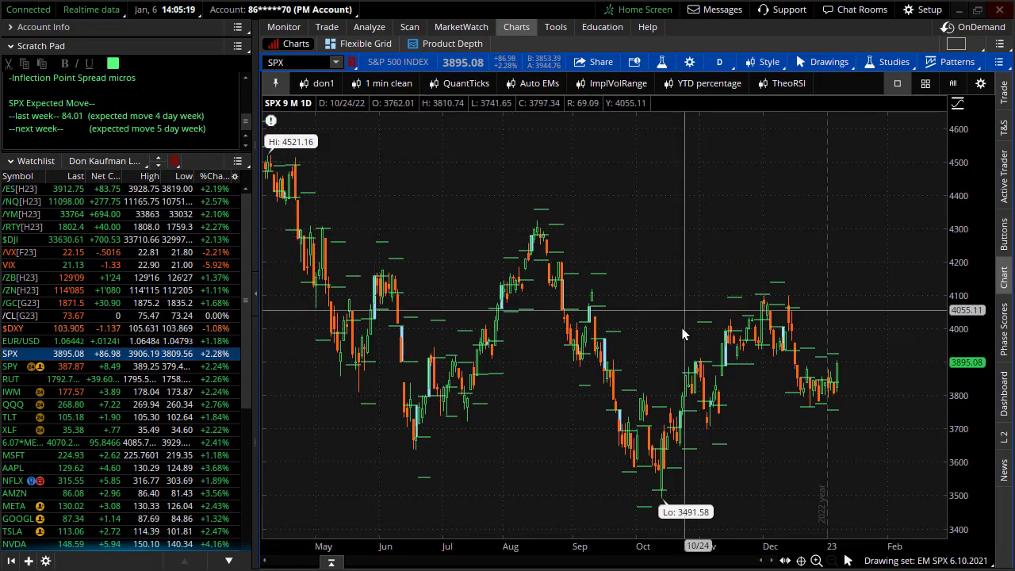
pyautogui.moveTo(732, 344); pyautogui.dragTo(947, 403)
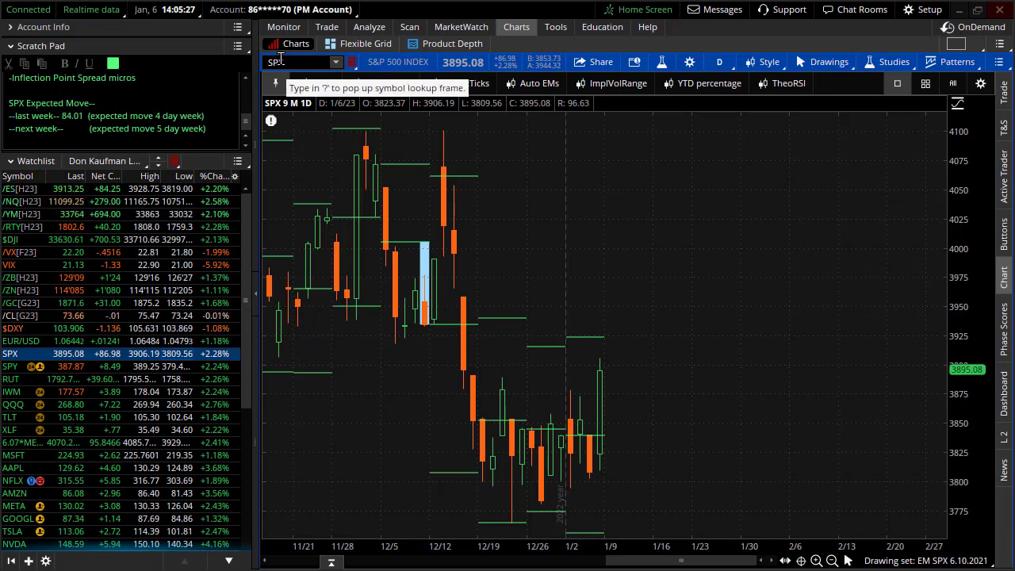
# Expand SPX's 13 JAN 23 weekly option chain to check next week's expected move, and return to the first scratch pad notes
pyautogui.click(327, 28)
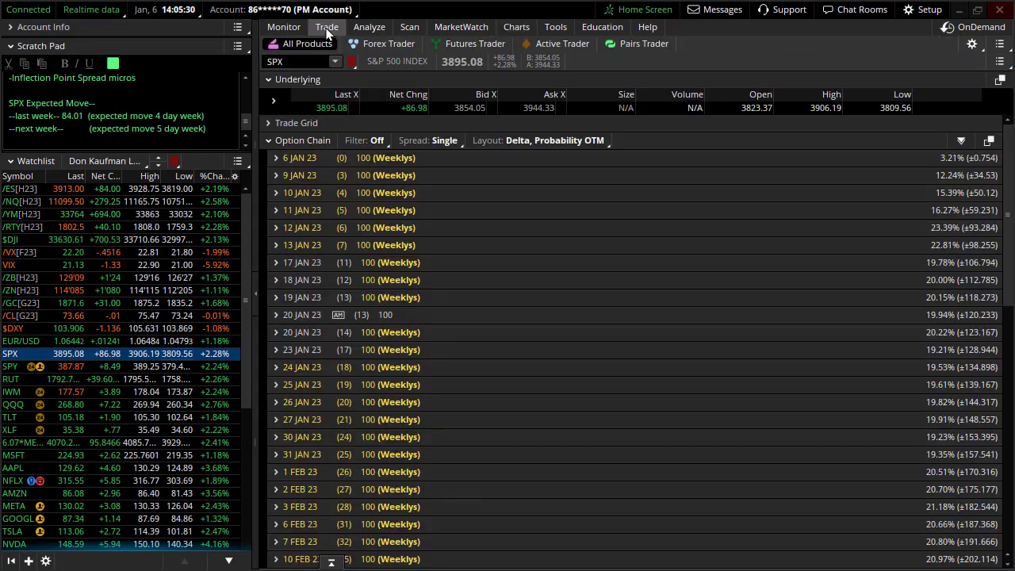
pyautogui.click(409, 245)
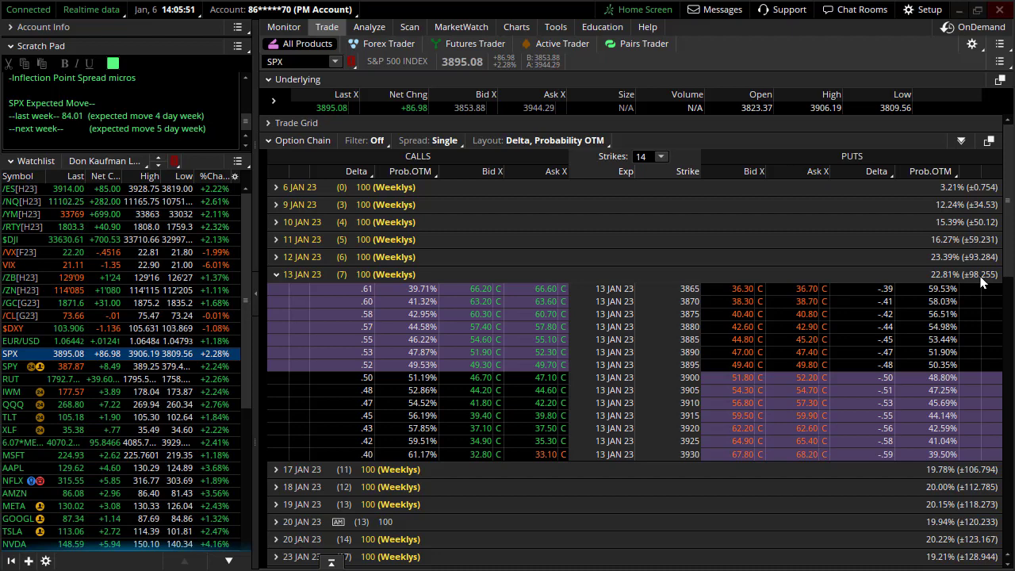
pyautogui.scroll(5, 176, 122)
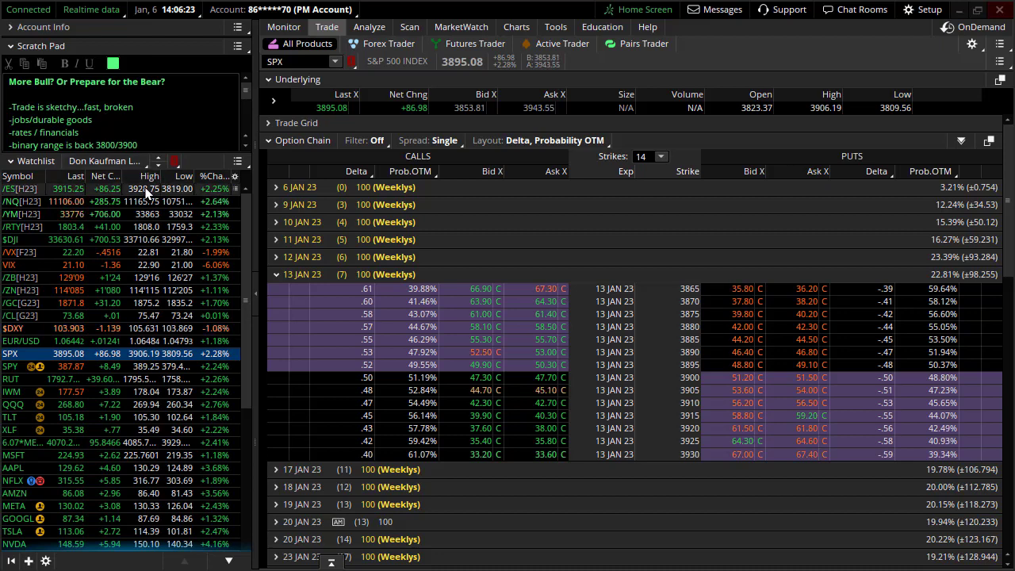
# Chart /ES in the 1 min clean layout, framed on January 6 from about 12:20 to the latest bar
pyautogui.click(470, 48)
pyautogui.click(516, 26)
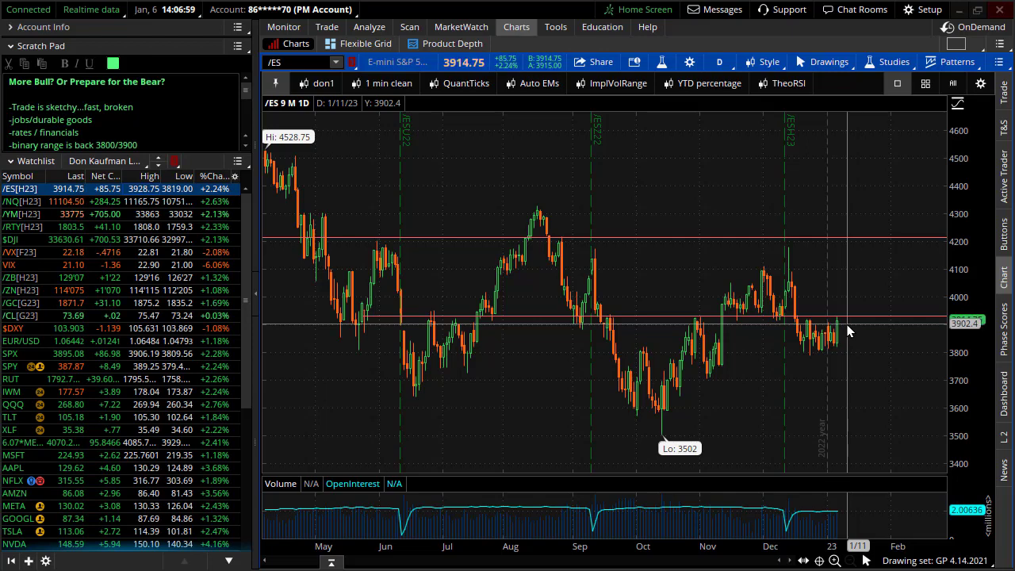
pyautogui.click(388, 83)
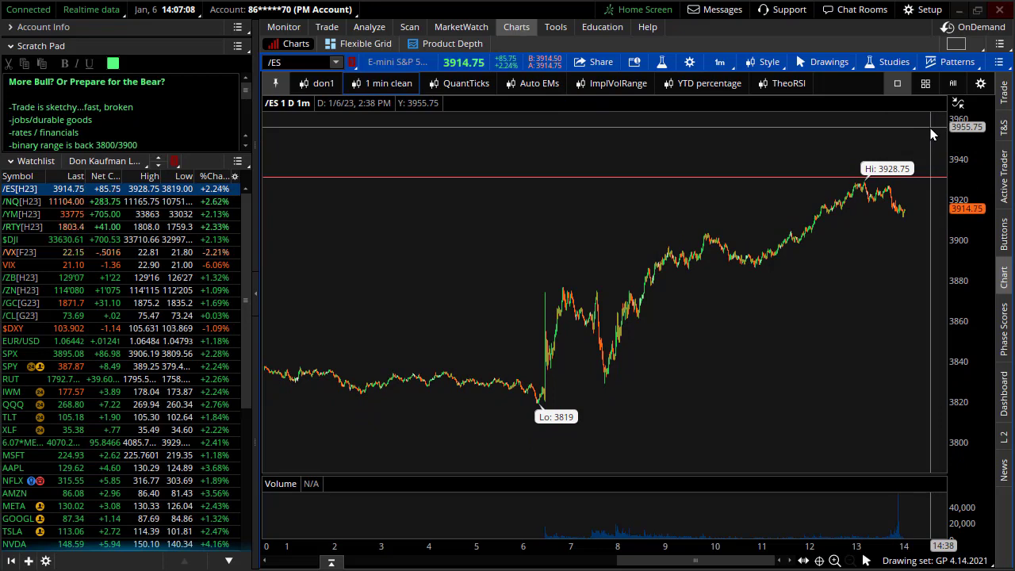
pyautogui.moveTo(920, 236); pyautogui.dragTo(824, 163)
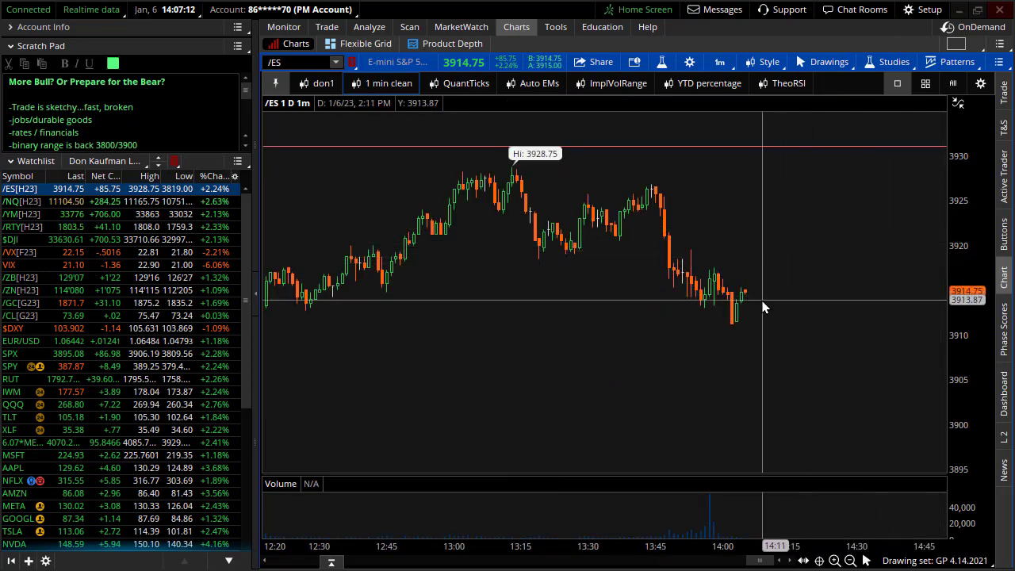